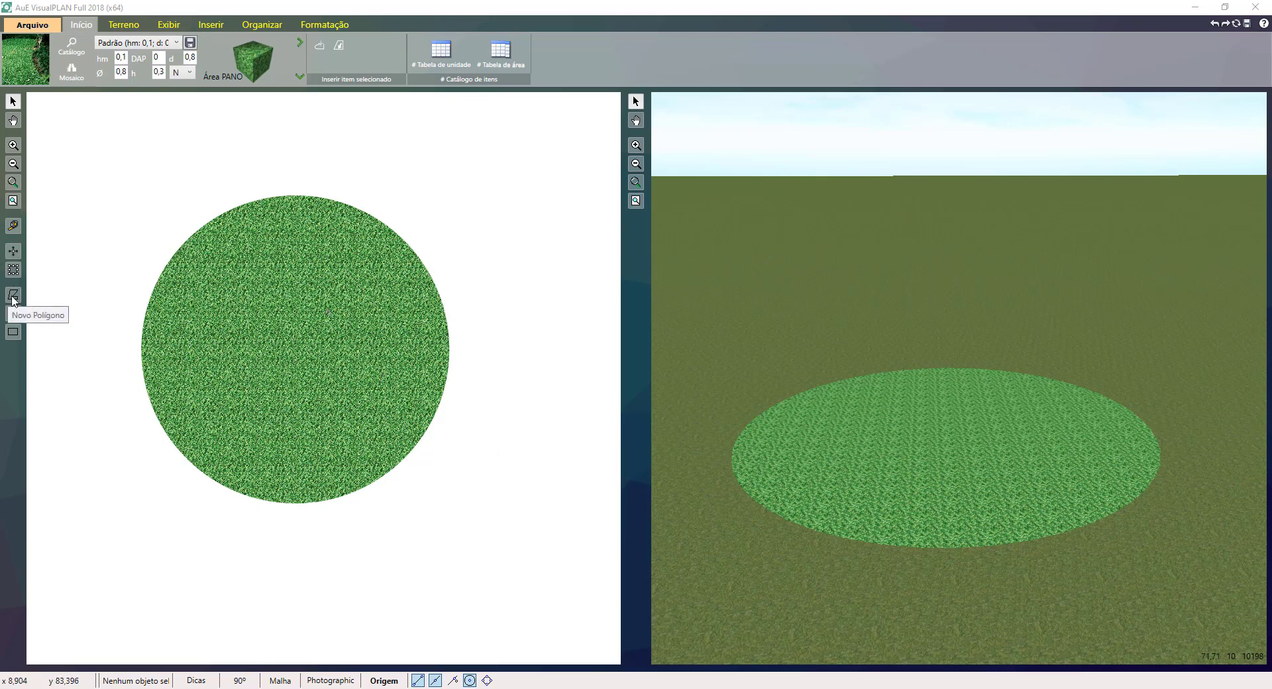
# Trace an irregular eight-cornered polygon with Novo Polígono inside the grass circle.
pyautogui.click(13, 297)
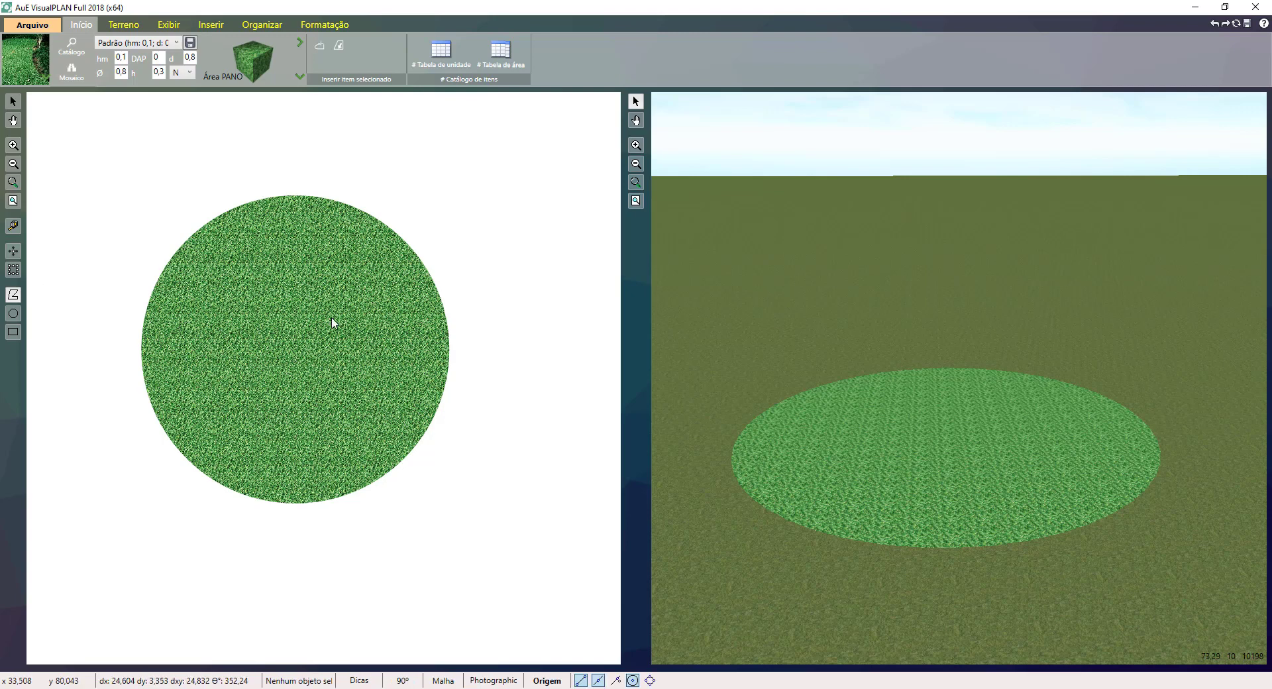
pyautogui.scroll(1, 262, 331)
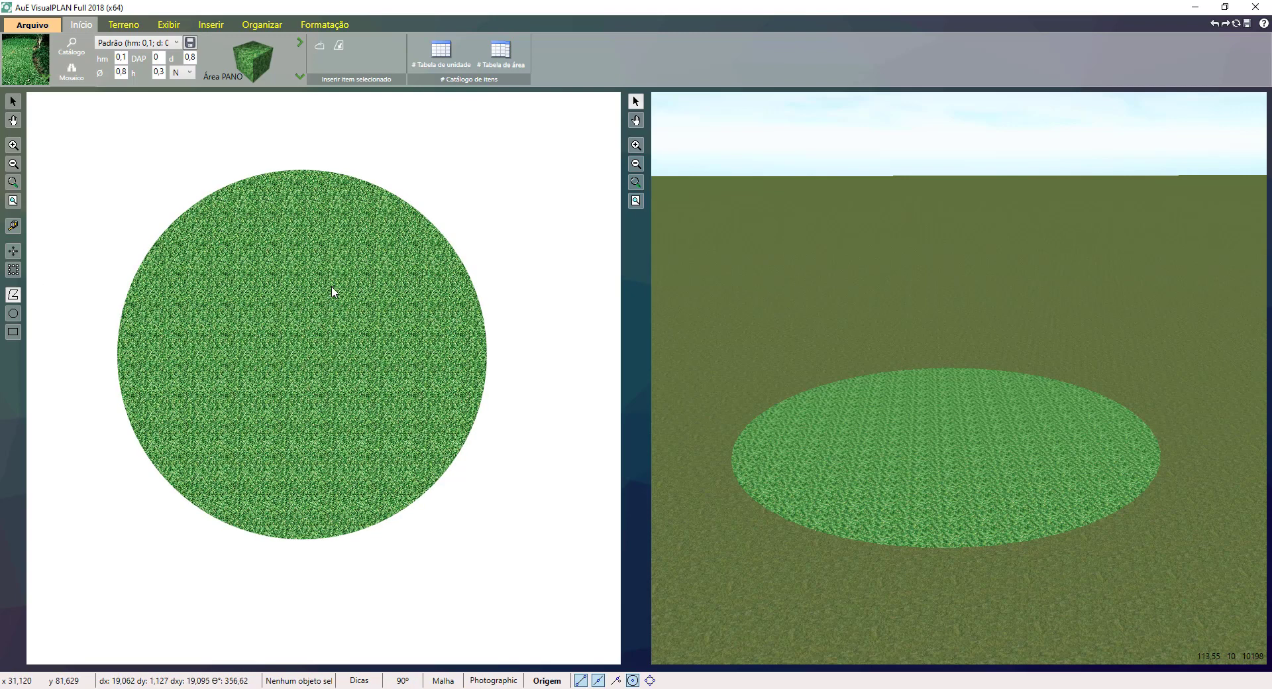
pyautogui.click(233, 285)
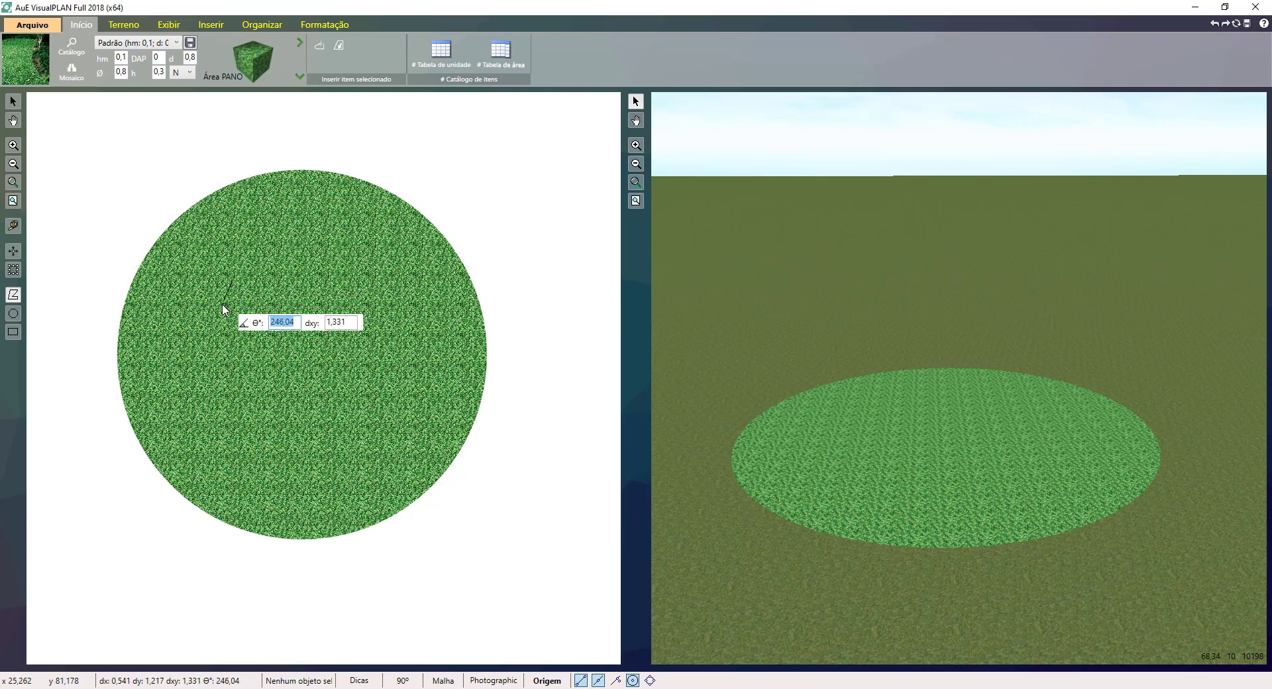
pyautogui.click(208, 325)
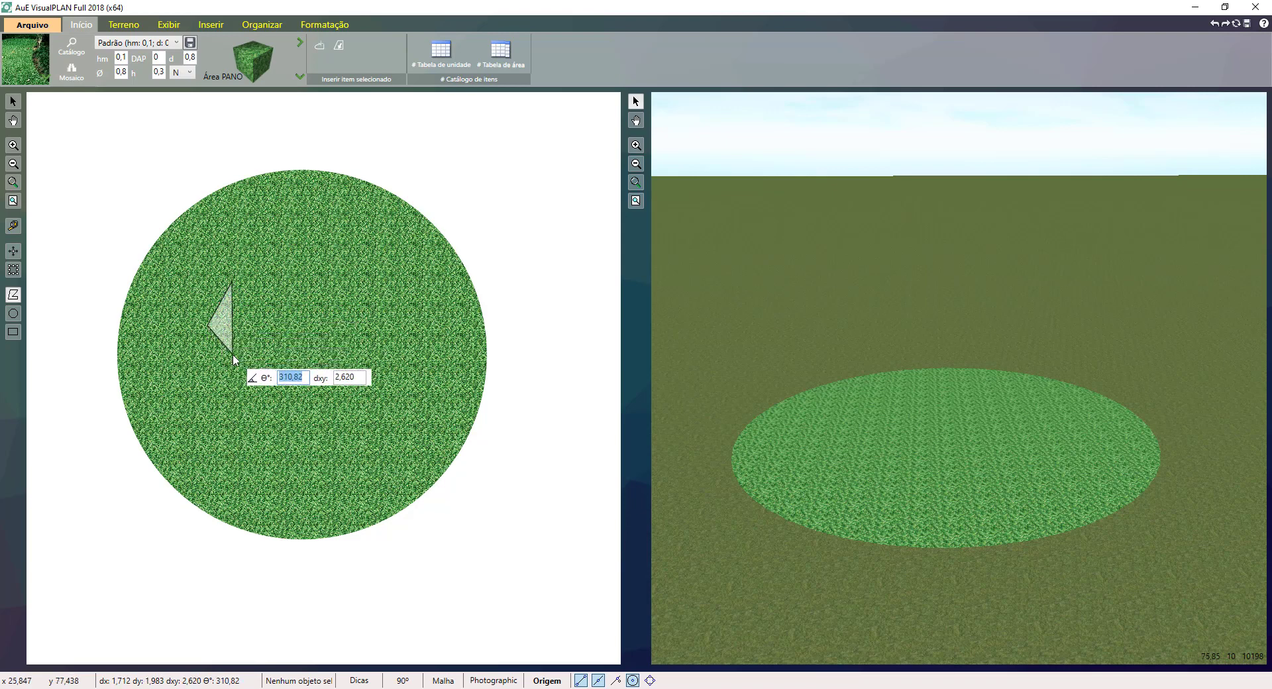
pyautogui.click(244, 360)
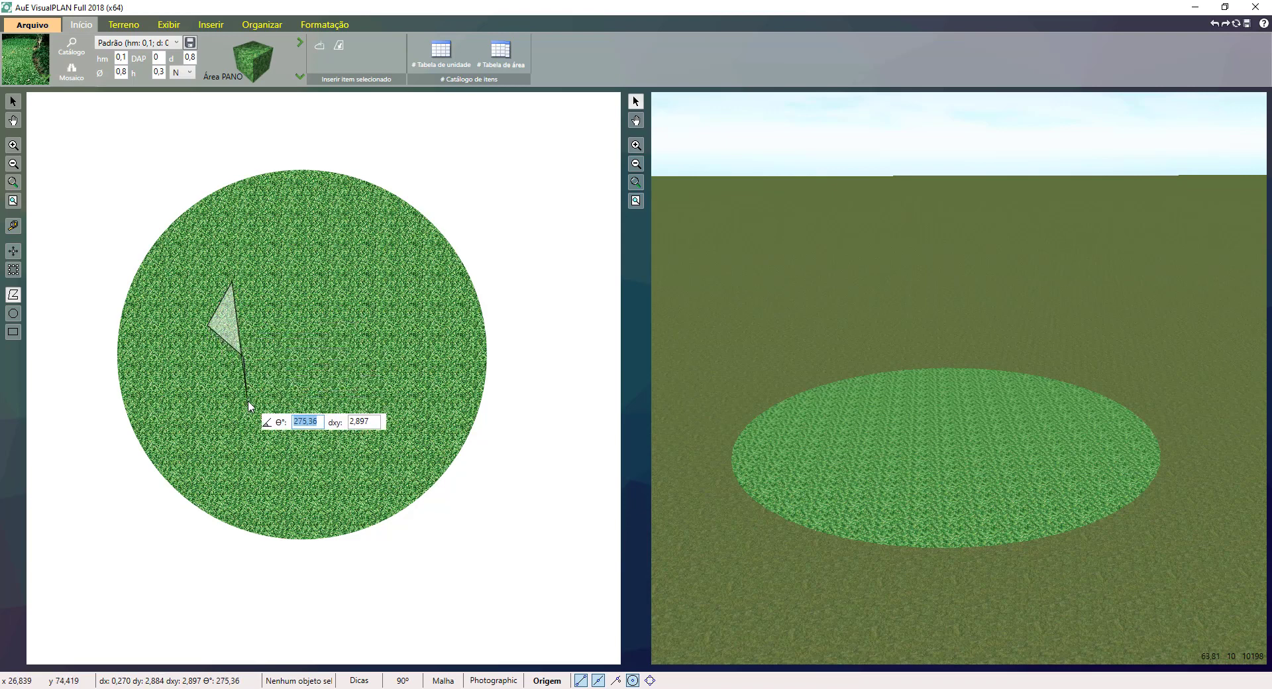
pyautogui.click(282, 414)
pyautogui.click(409, 404)
pyautogui.click(418, 308)
pyautogui.click(361, 224)
pyautogui.click(246, 208)
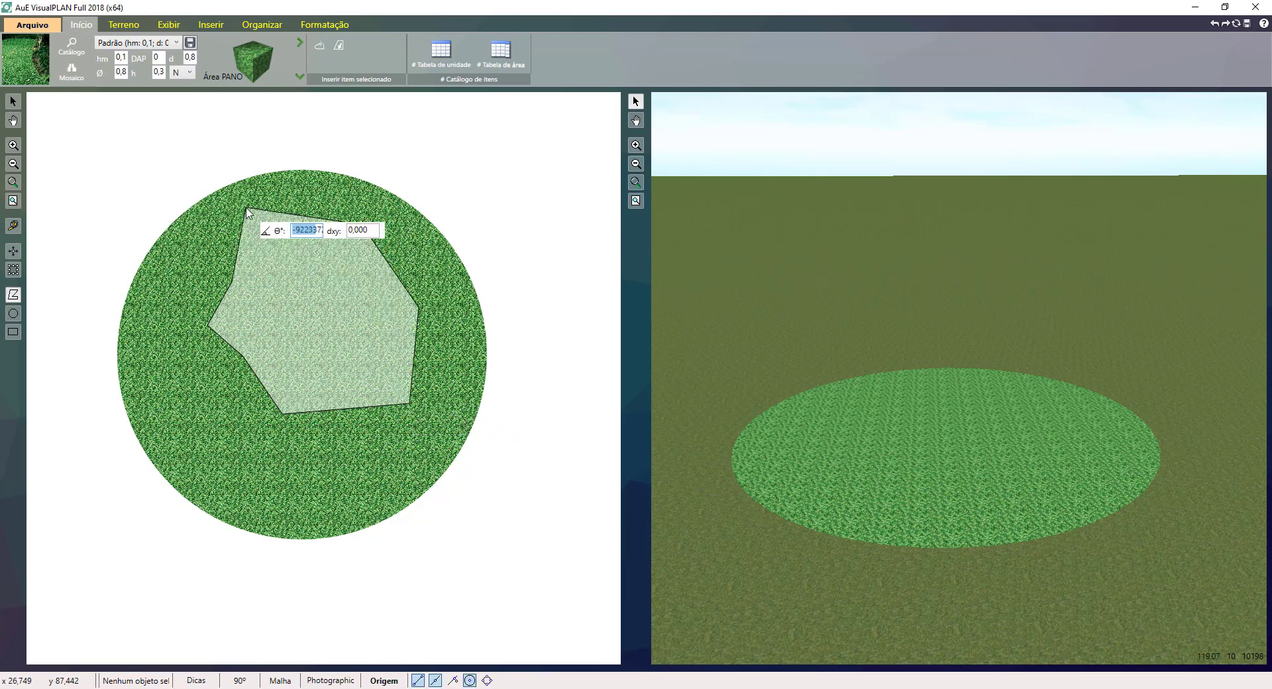
# Use Editar Nós to bend the polygon's top and upper-right edges into arcs, forming a crescent.
pyautogui.rightClick(246, 209)
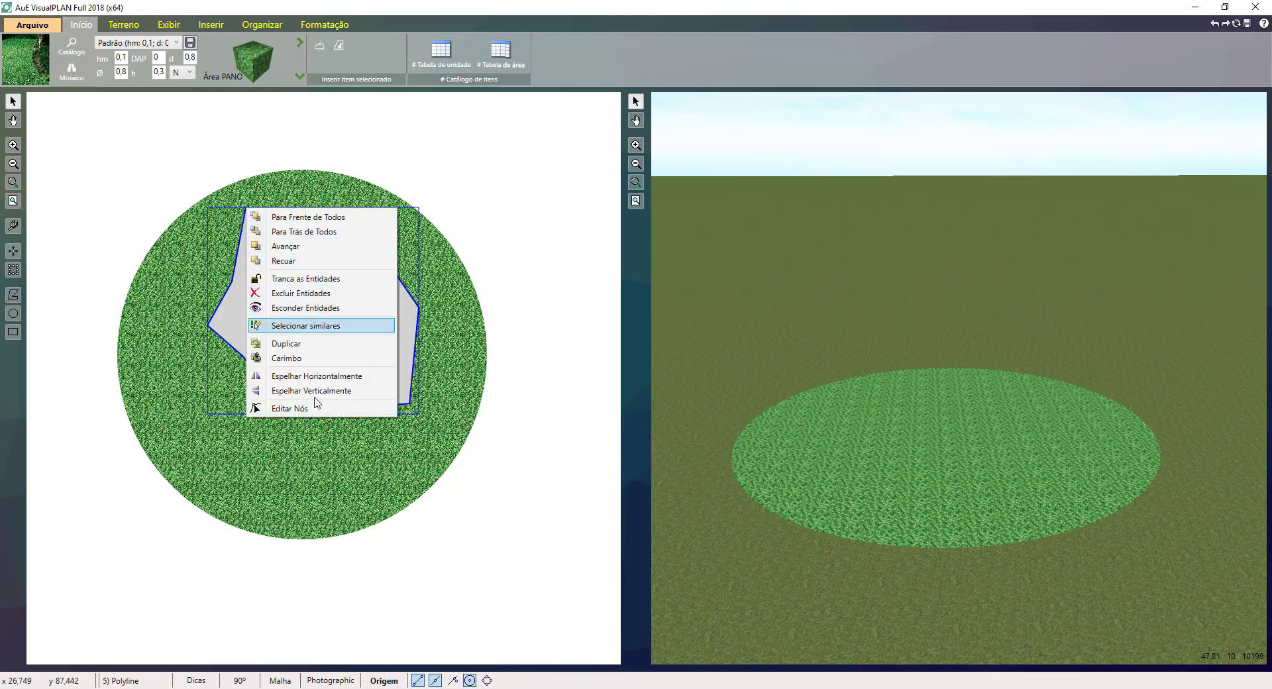
pyautogui.click(229, 328)
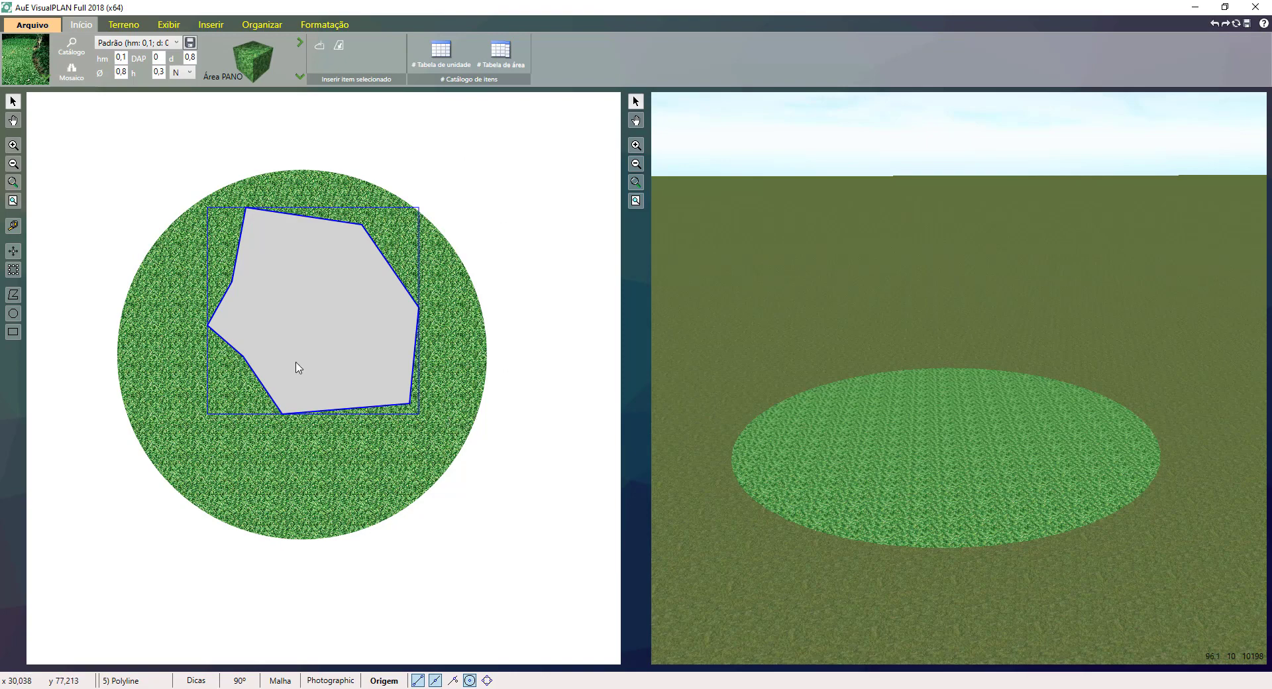
pyautogui.rightClick(334, 295)
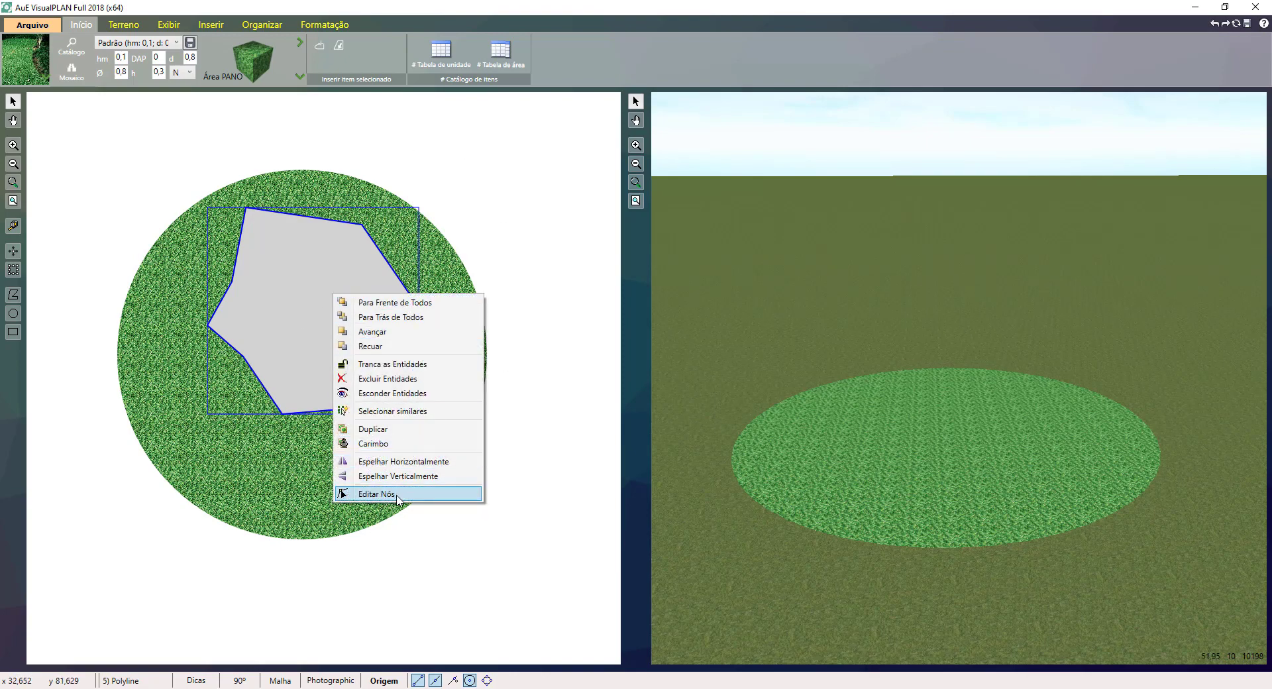
pyautogui.click(381, 494)
pyautogui.scroll(4, 304, 224)
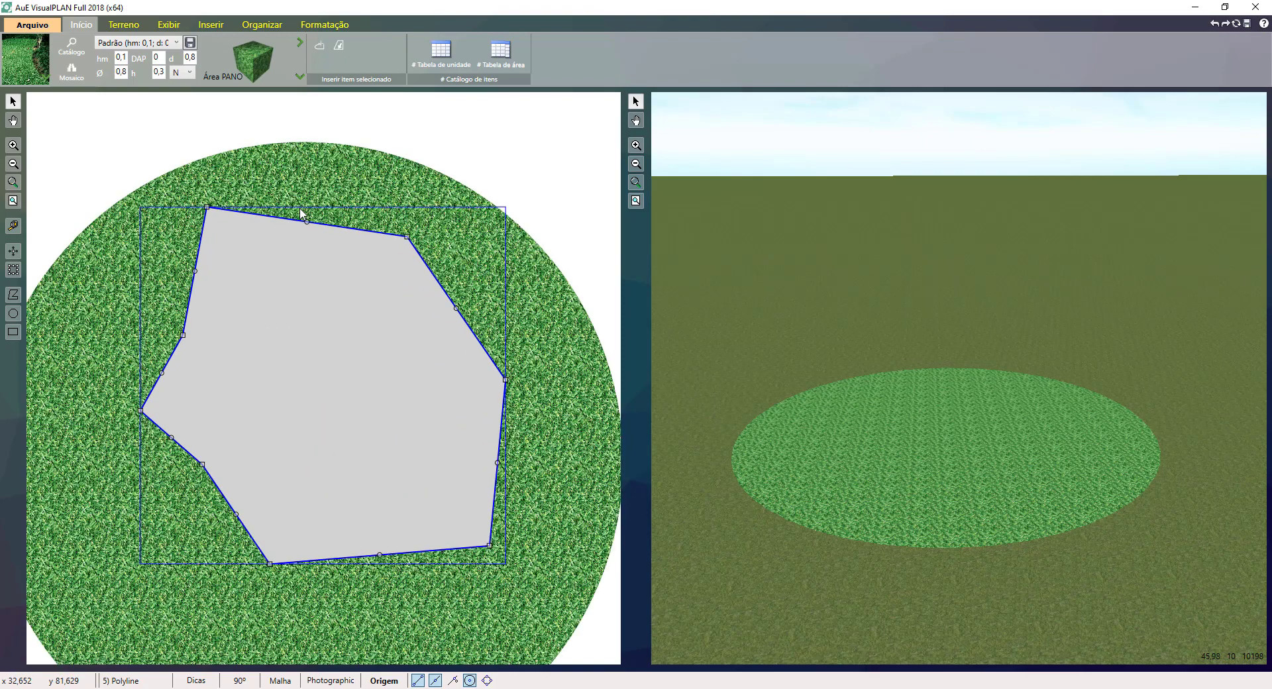
pyautogui.moveTo(310, 218); pyautogui.dragTo(328, 193)
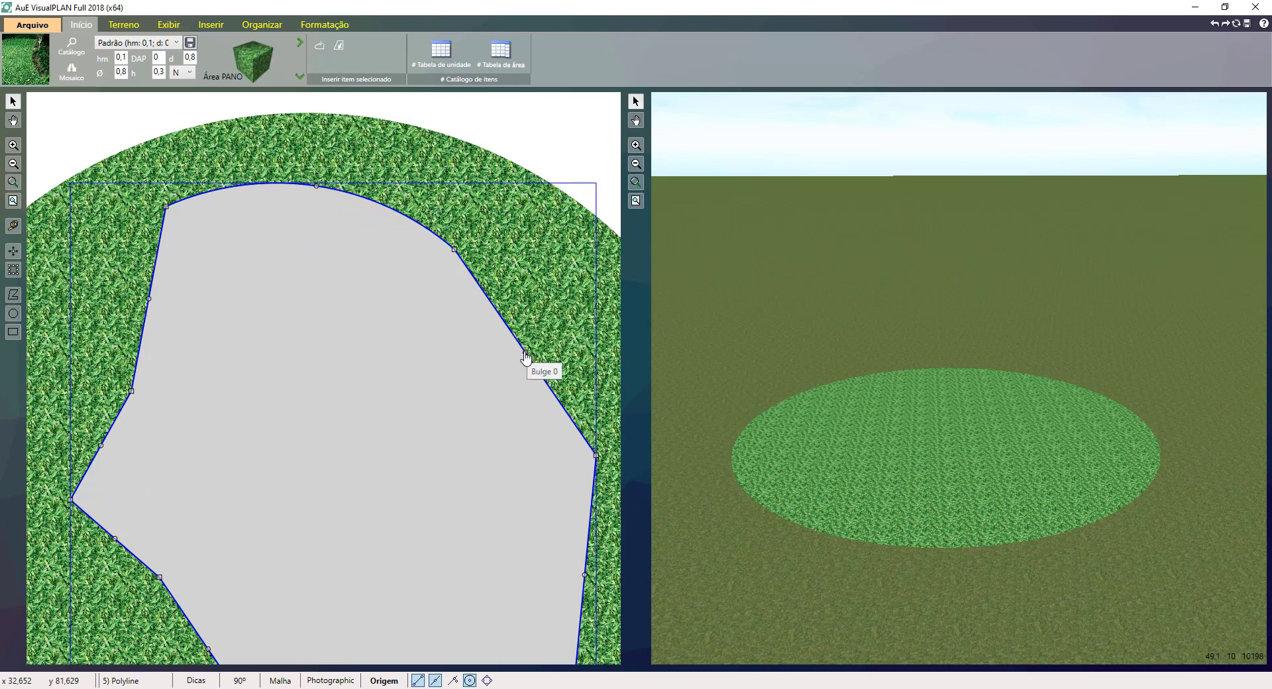
pyautogui.moveTo(526, 355)
pyautogui.mouseDown()
pyautogui.moveTo(503, 364)
pyautogui.moveTo(547, 326)
pyautogui.moveTo(541, 341)
pyautogui.mouseUp()
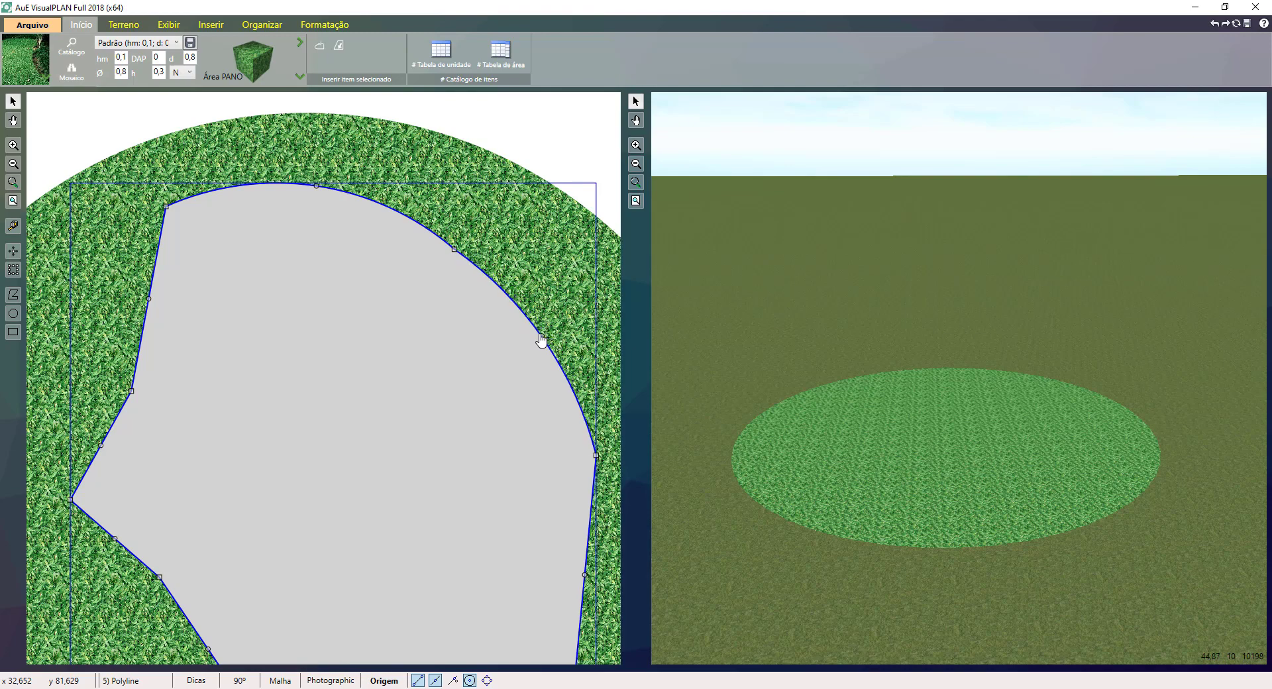
pyautogui.scroll(-2, 455, 372)
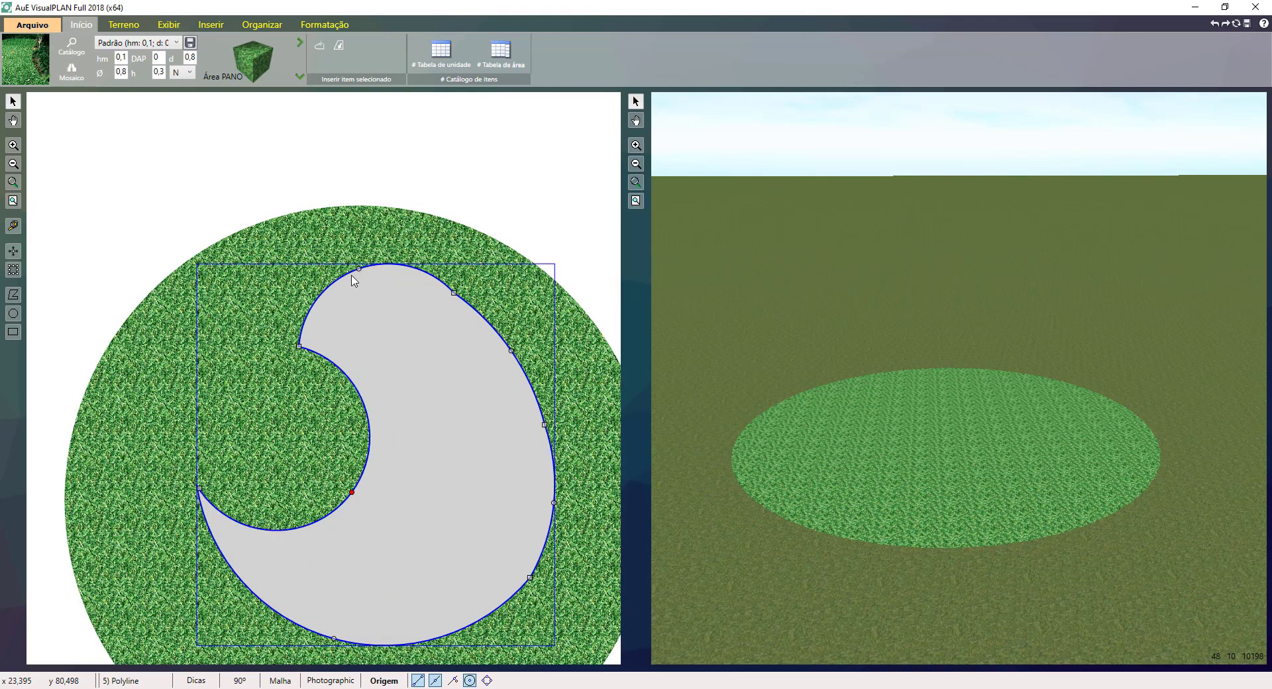
pyautogui.scroll(-1, 416, 314)
# Convert the crescent to Água, untick Alinhar Terreno and set its 3D height to 0,01.
pyautogui.click(327, 24)
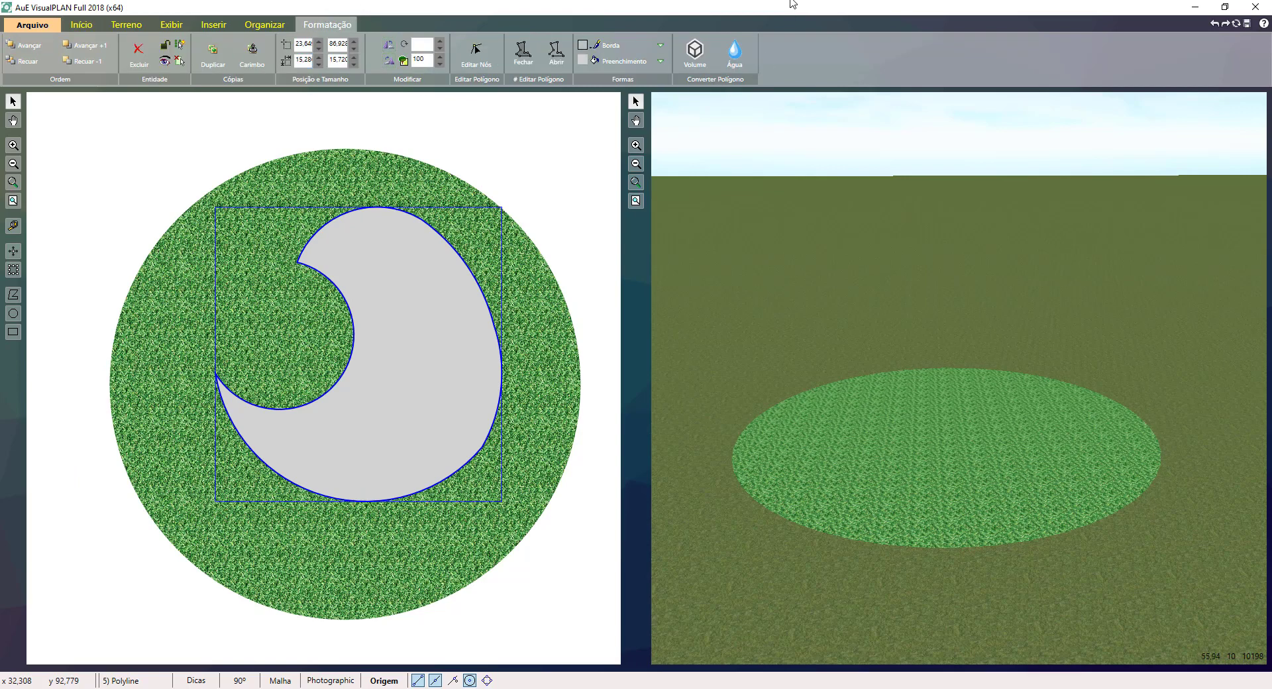
pyautogui.click(743, 60)
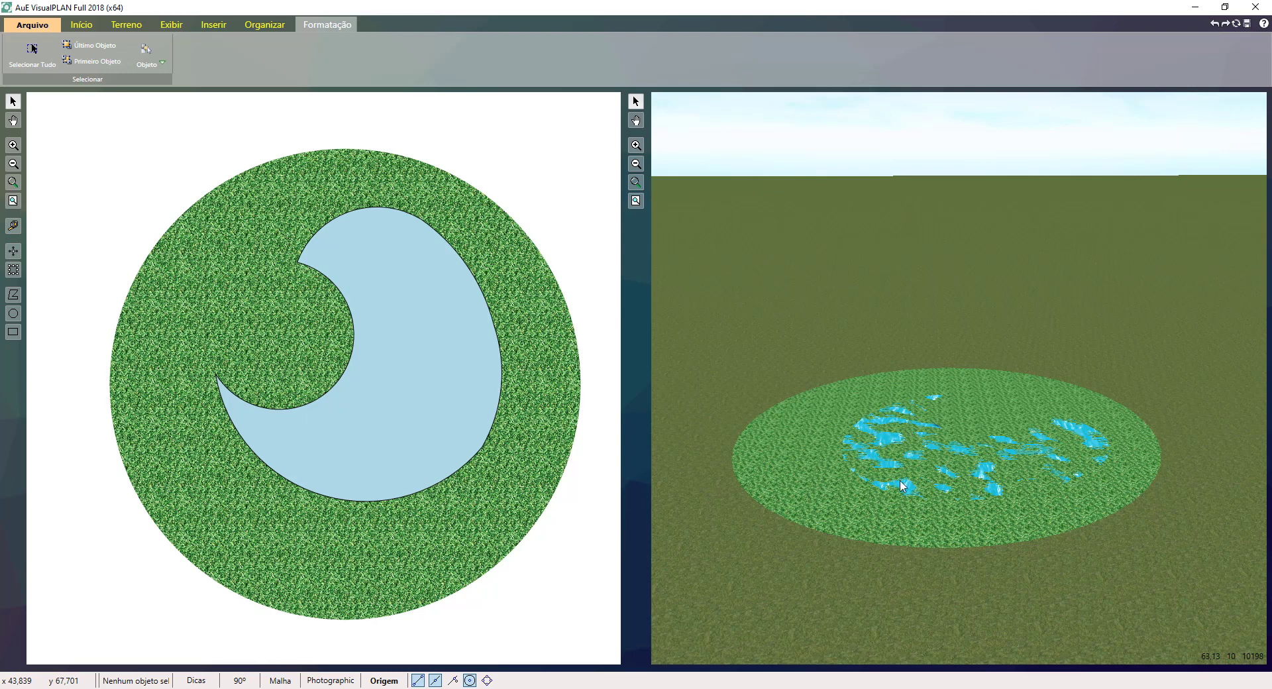
pyautogui.click(435, 405)
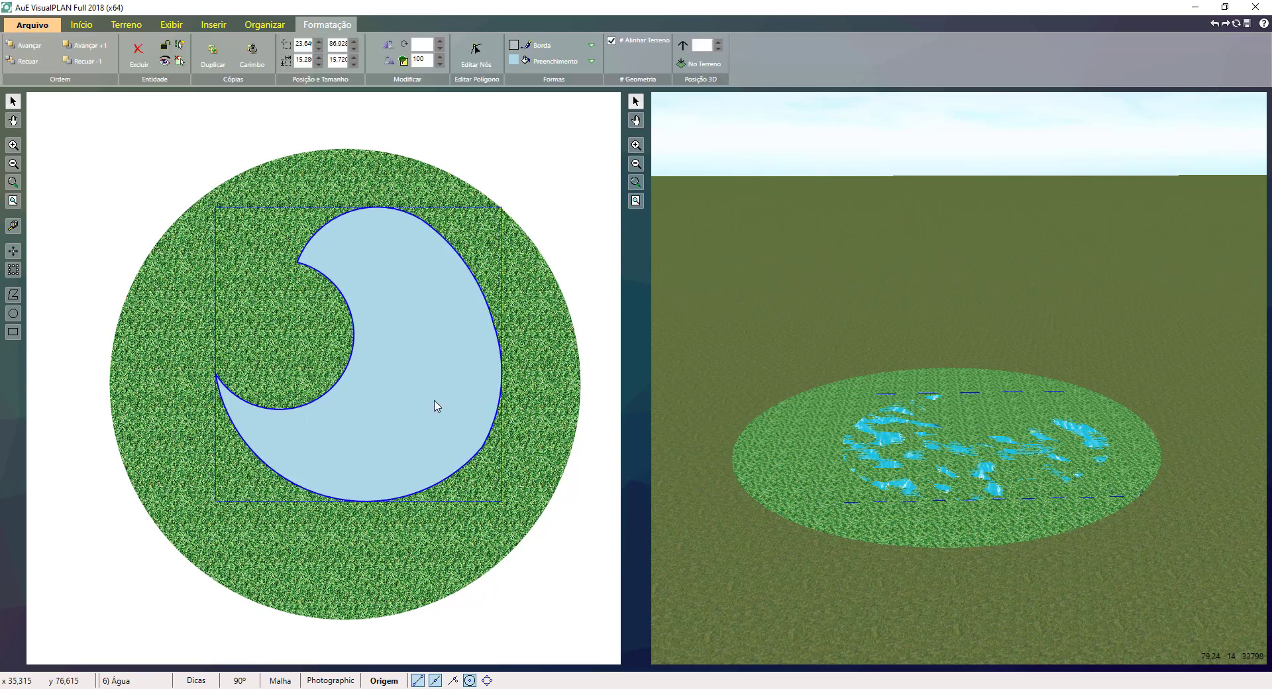
pyautogui.click(612, 41)
pyautogui.press('Return')
# Load Abutilon darwinii (ABDA) from the Catálogo and place one at the pond's upper-left tip.
pyautogui.click(82, 24)
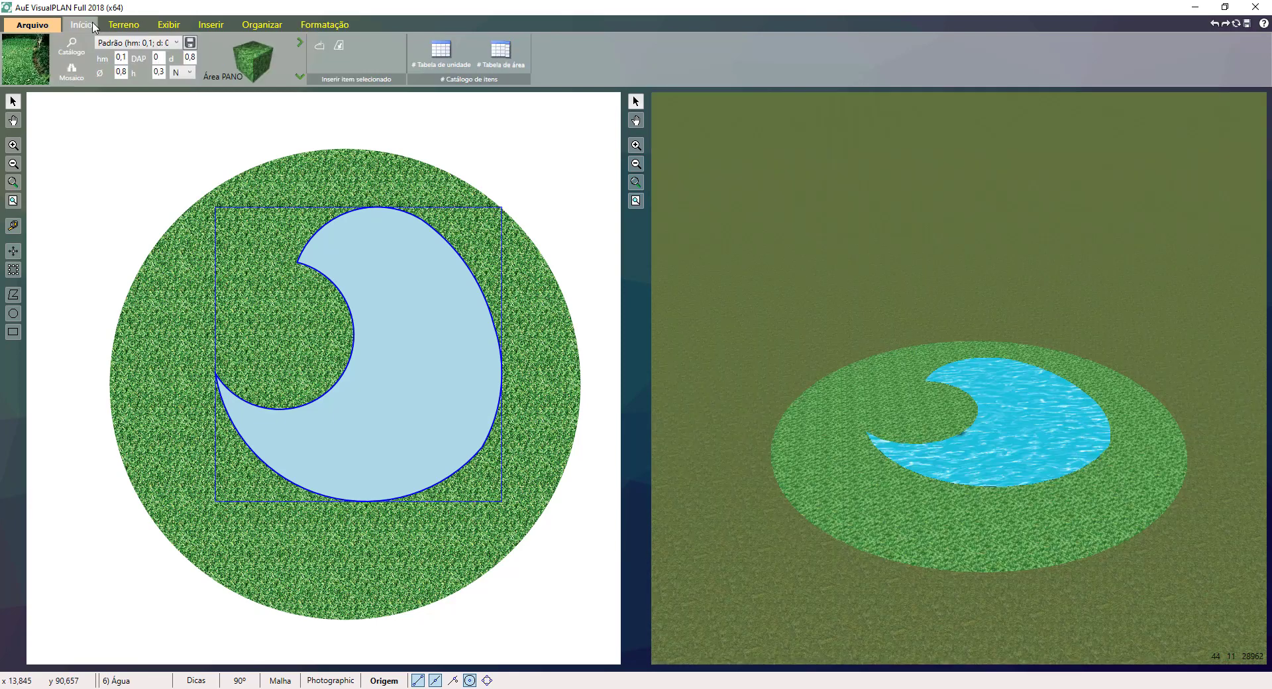
pyautogui.click(71, 48)
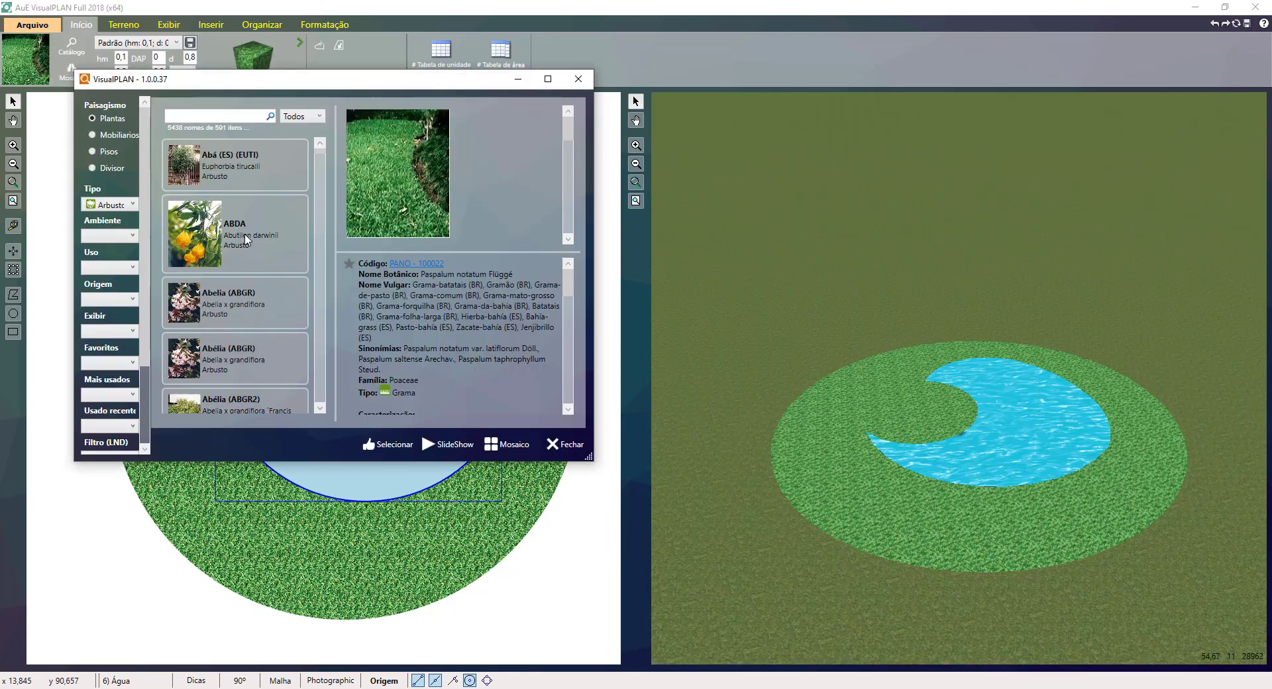
pyautogui.click(274, 223)
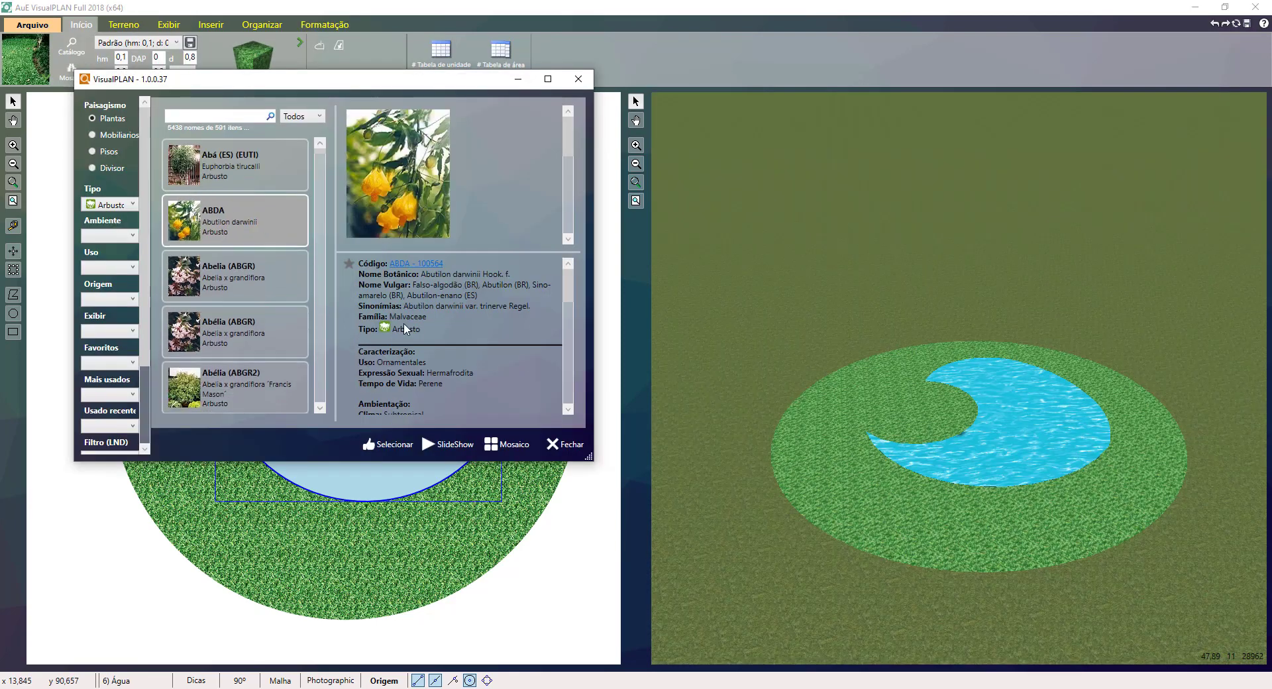
pyautogui.click(389, 444)
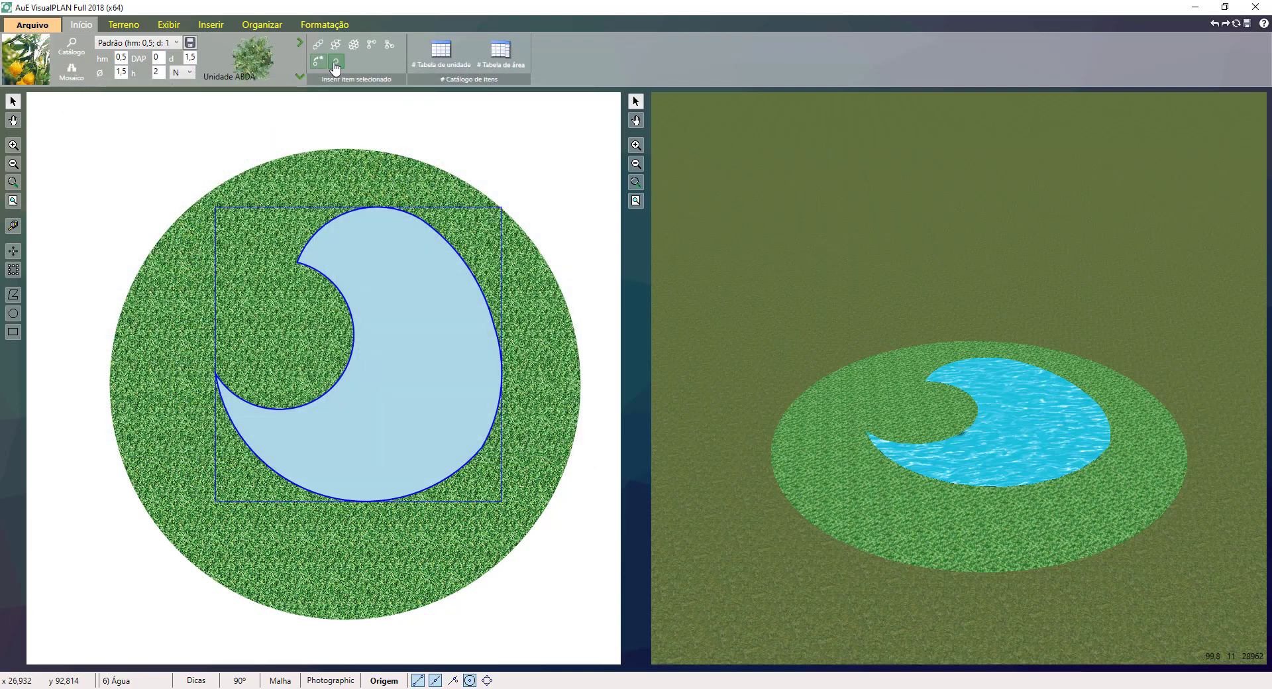
pyautogui.click(296, 262)
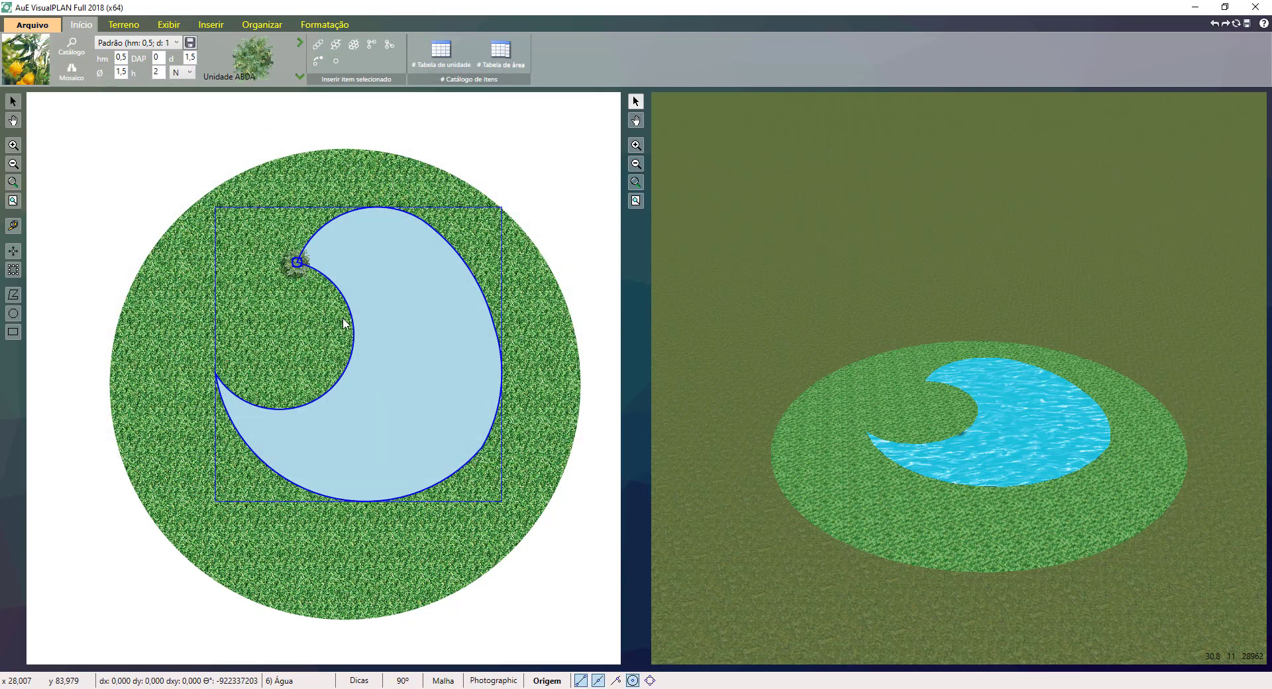
pyautogui.click(335, 61)
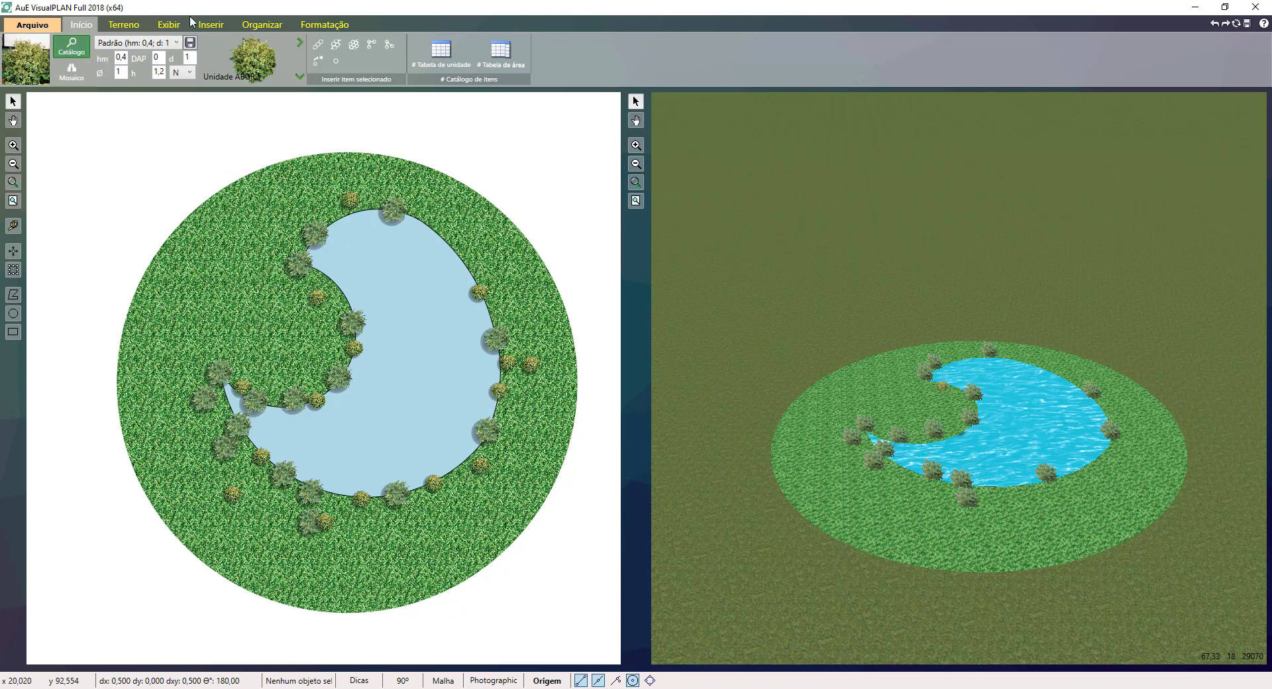
# Search the Catálogo for 'CYPERUS P' and load Cyperus papyrus (CYPA) for insertion.
pyautogui.click(61, 46)
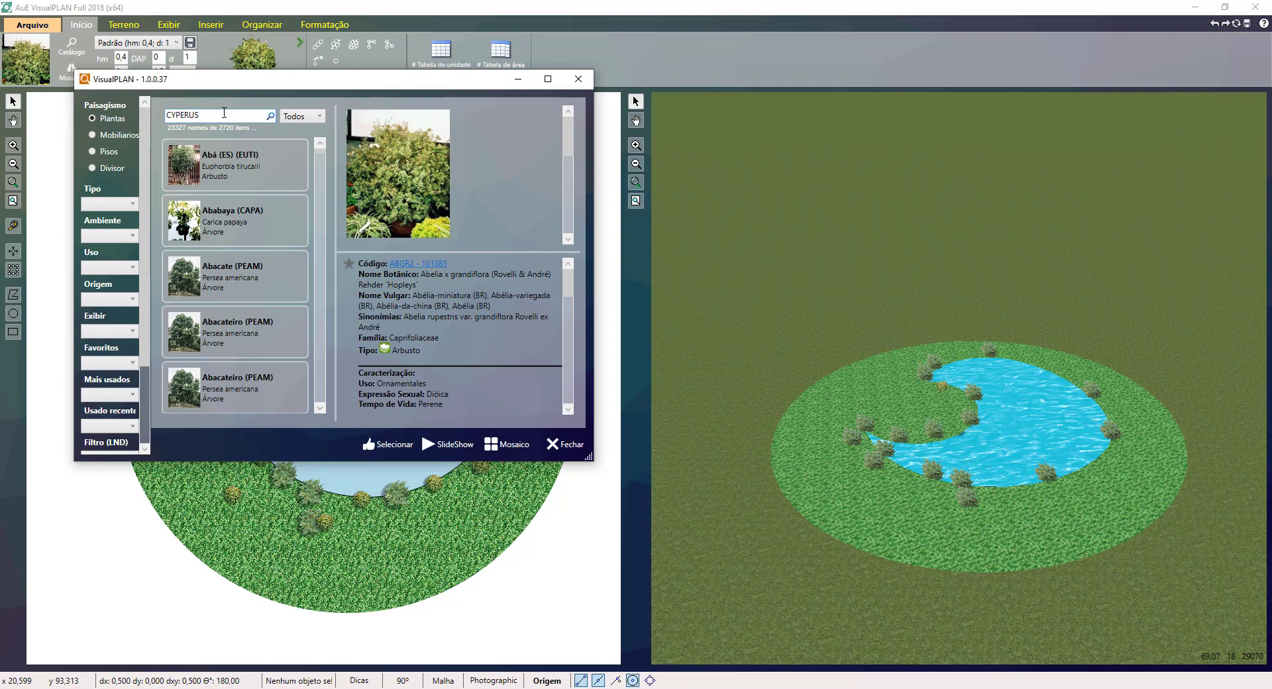
pyautogui.write('CYPERUS')
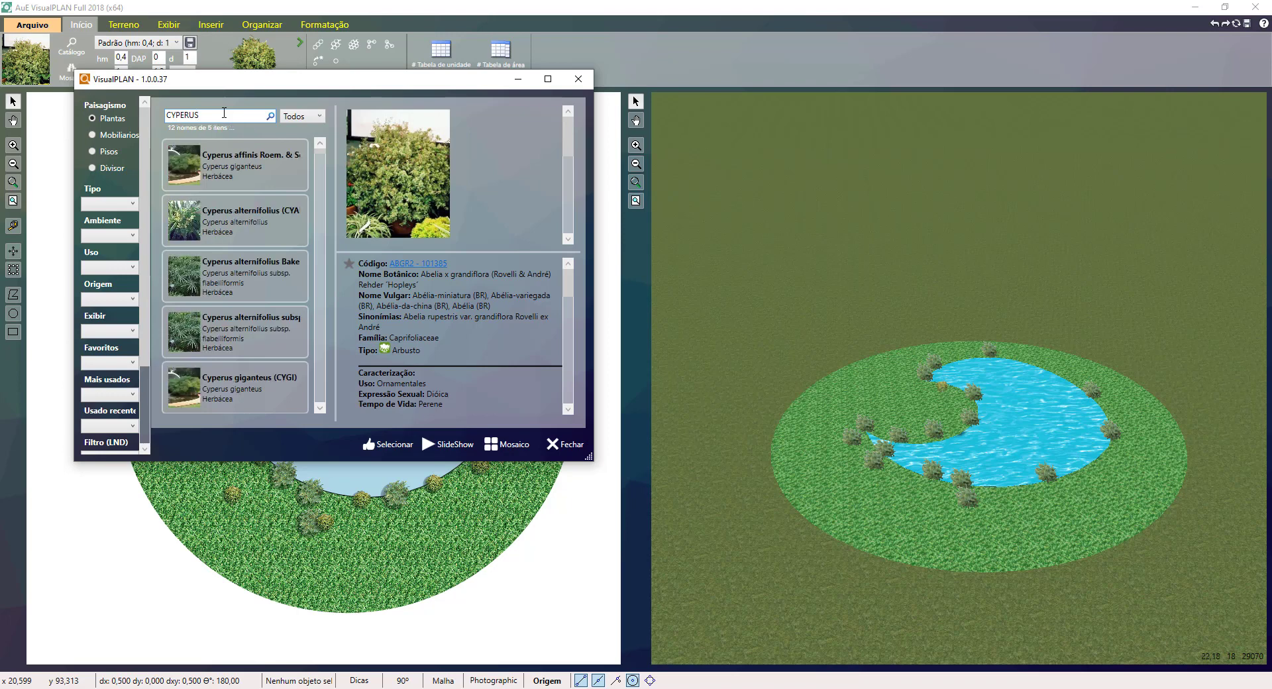
pyautogui.write(' P')
pyautogui.scroll(-3, 475, 383)
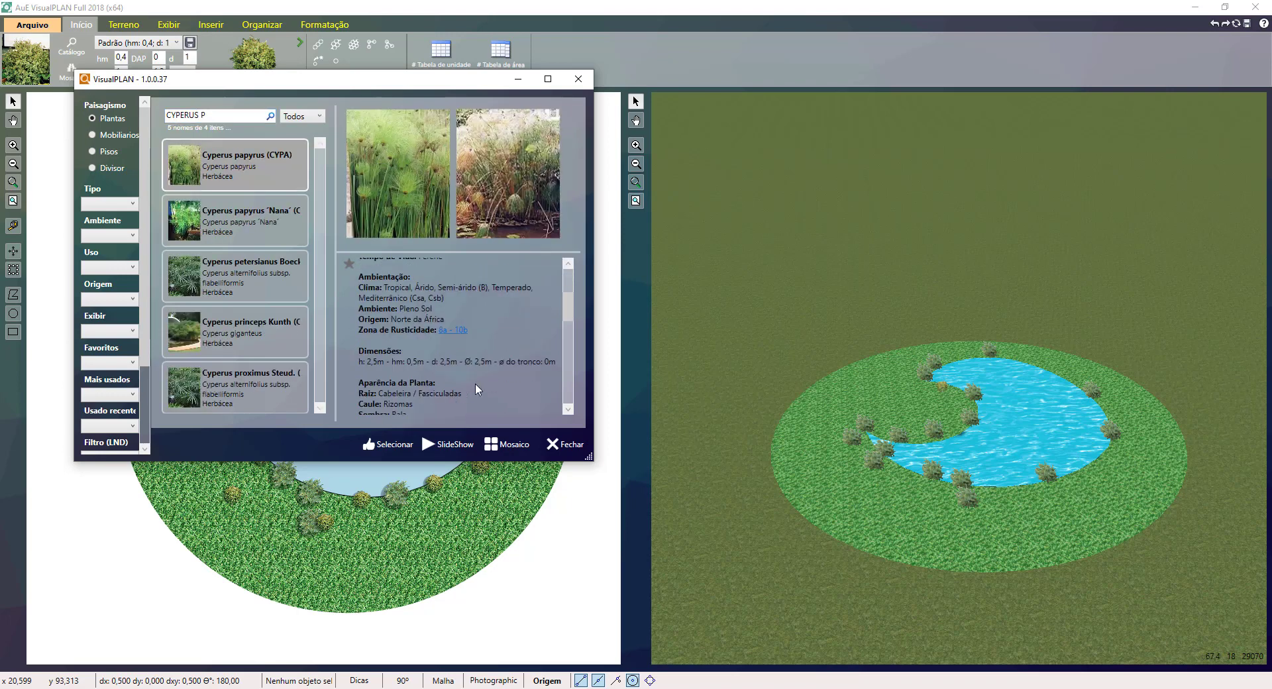
pyautogui.scroll(-3, 456, 361)
pyautogui.scroll(-5, 457, 361)
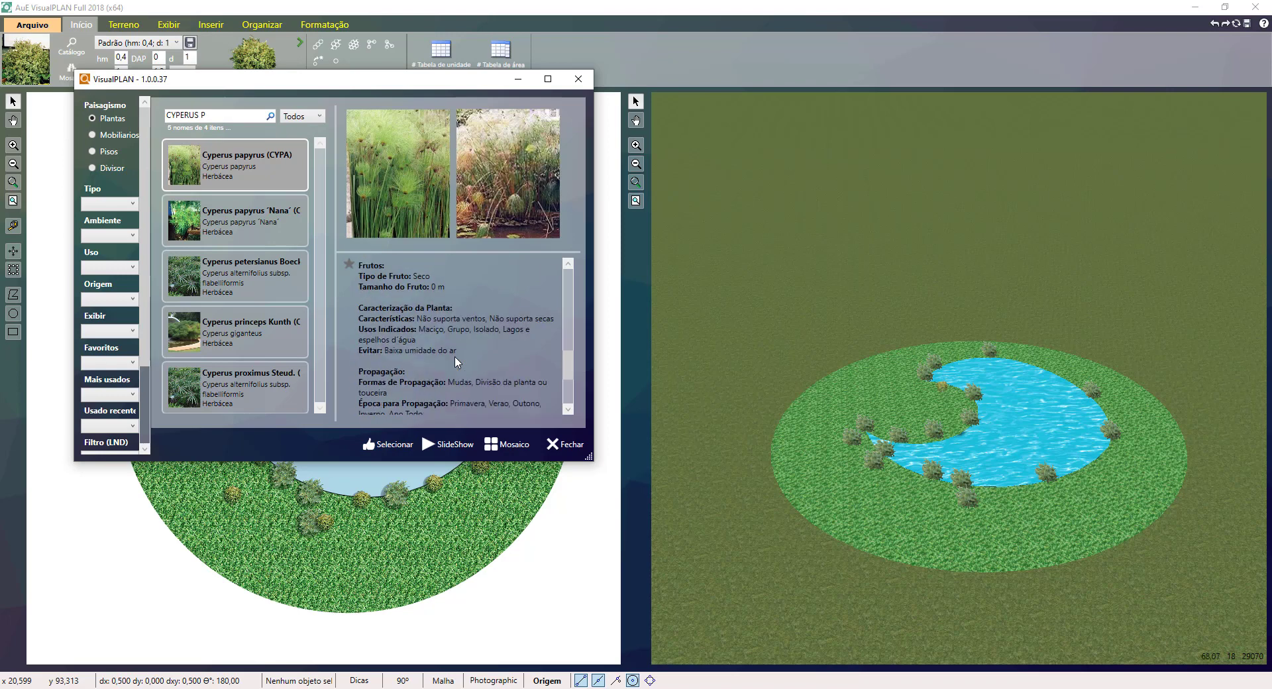
pyautogui.click(396, 443)
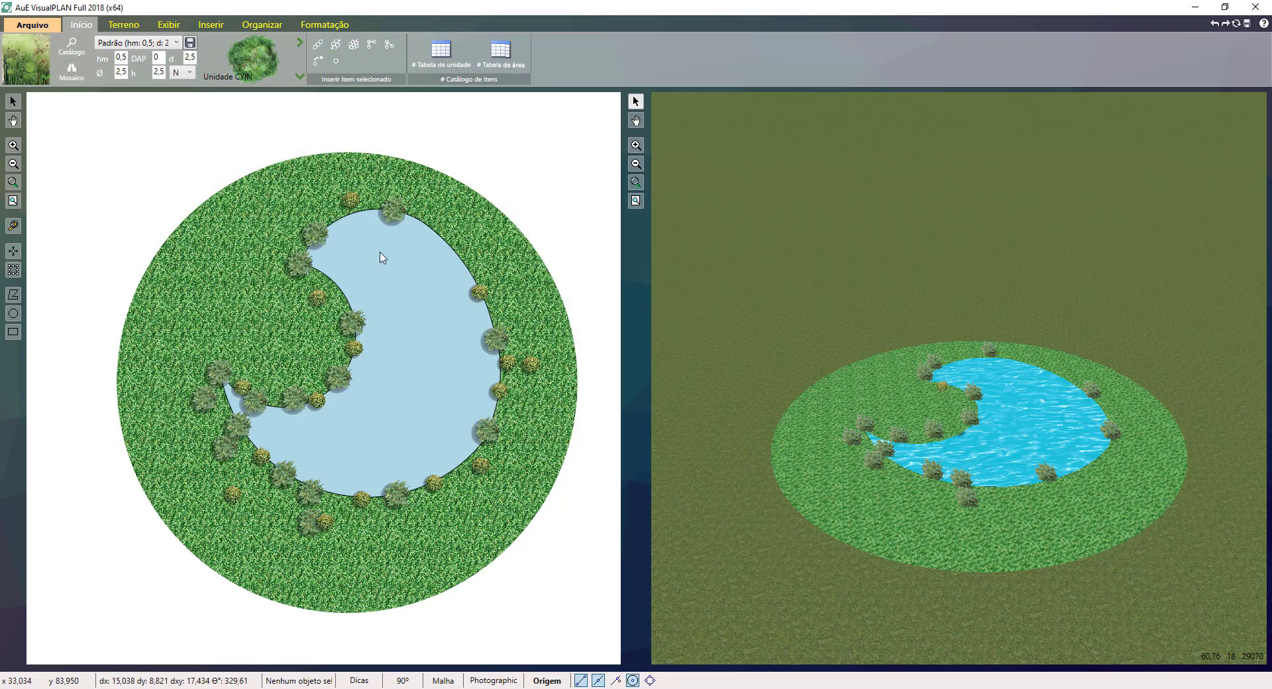
# Place Cyperus papyrus clumps along the pond's upper edge, then review the Mapas and Formatação tabs.
pyautogui.click(339, 226)
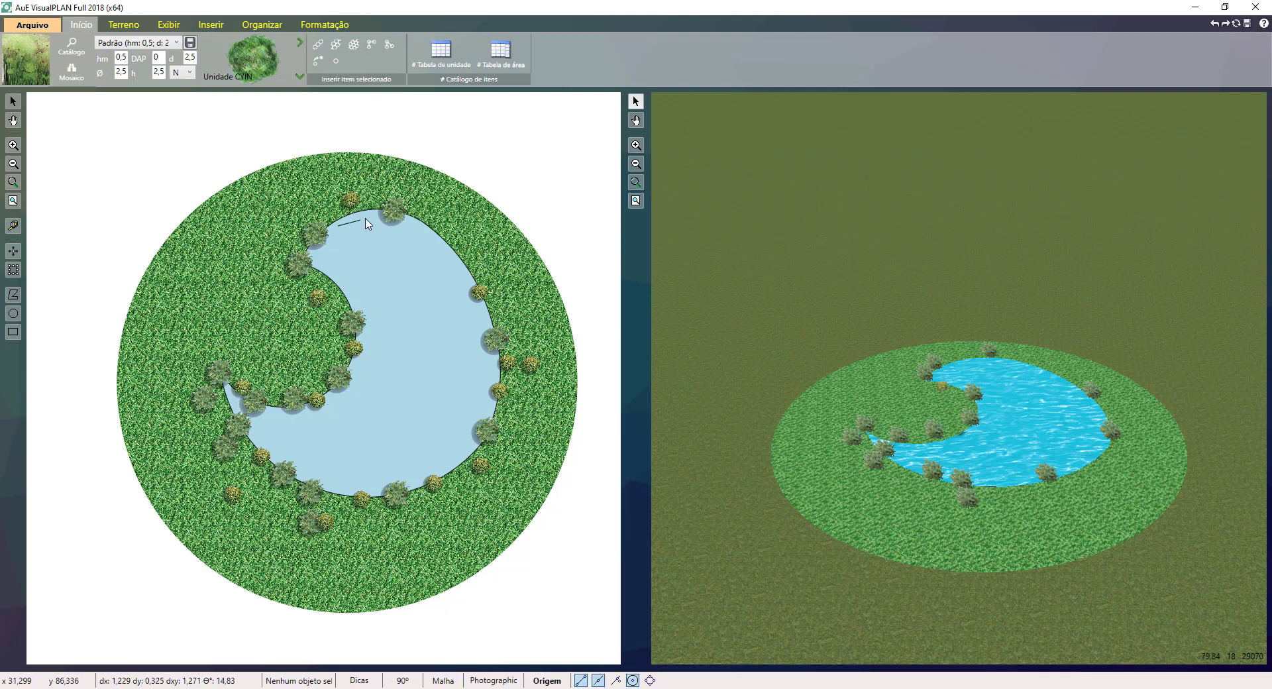
pyautogui.click(366, 215)
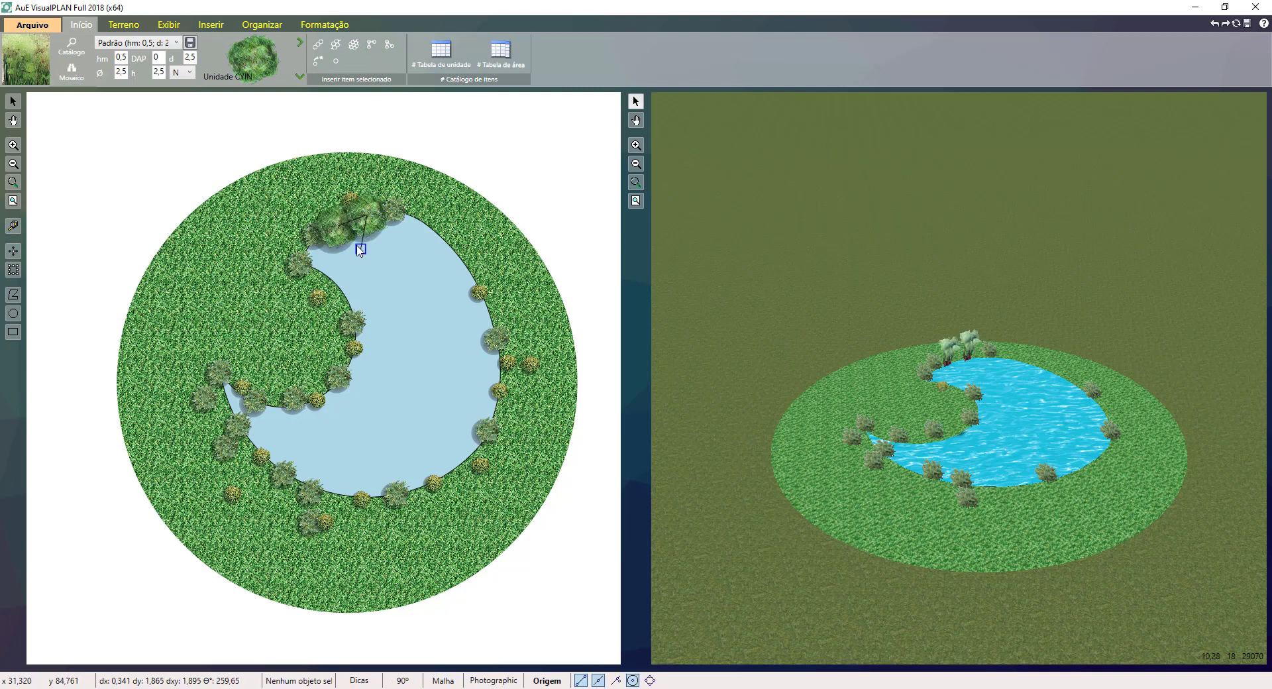
pyautogui.click(361, 249)
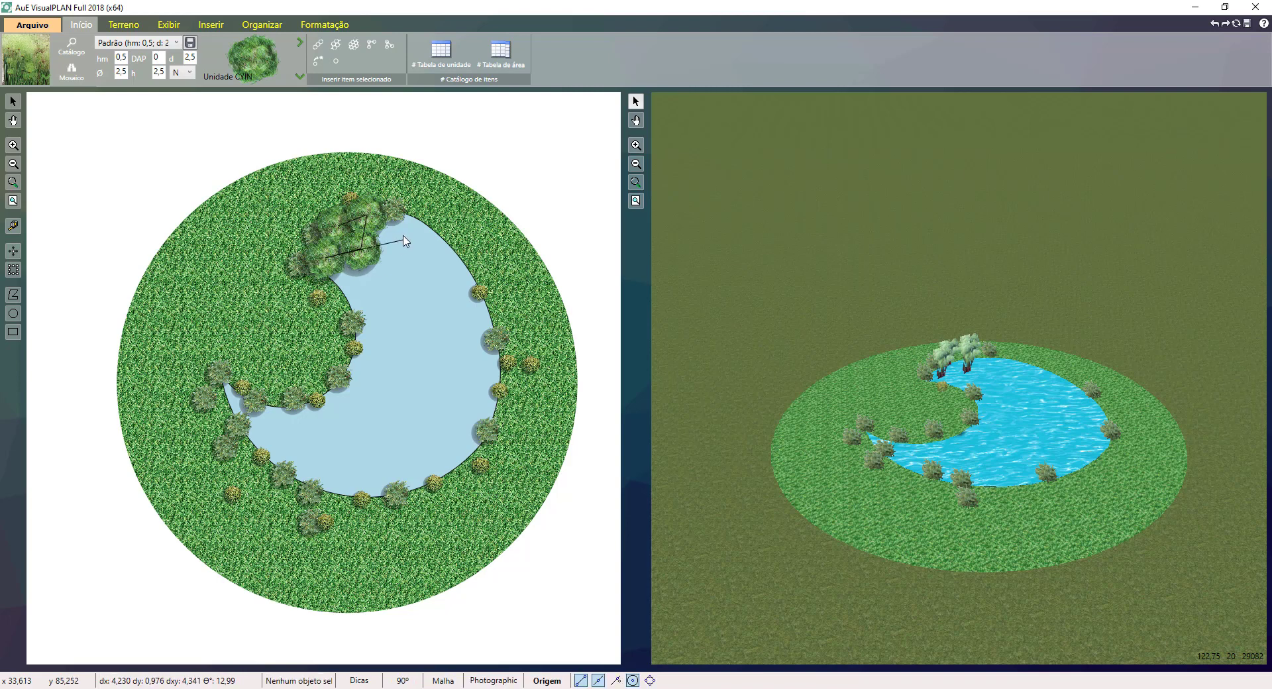
pyautogui.click(403, 238)
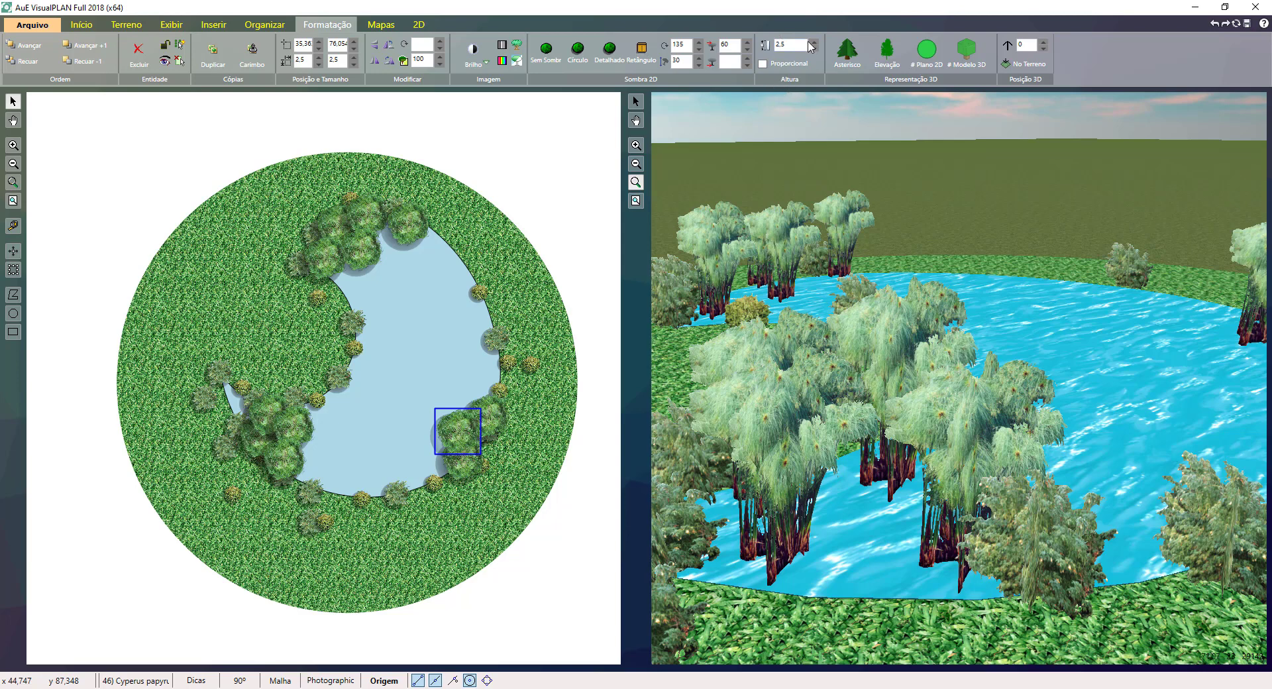
pyautogui.click(383, 23)
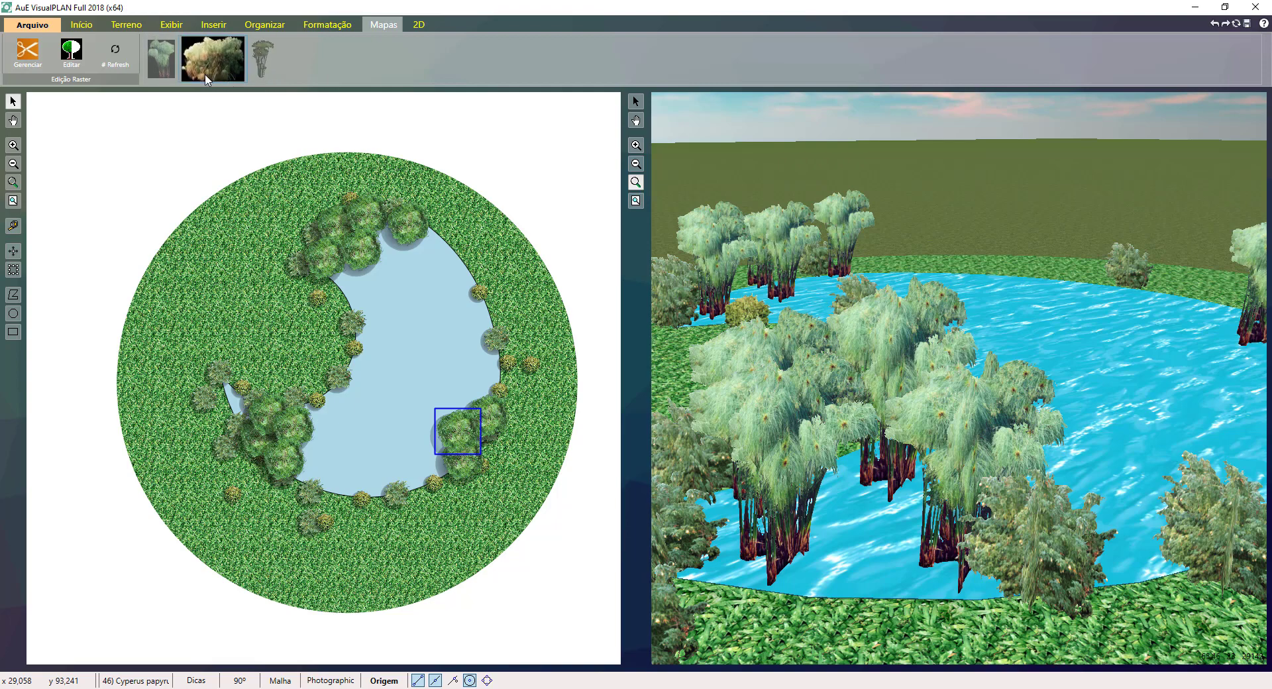
pyautogui.click(328, 24)
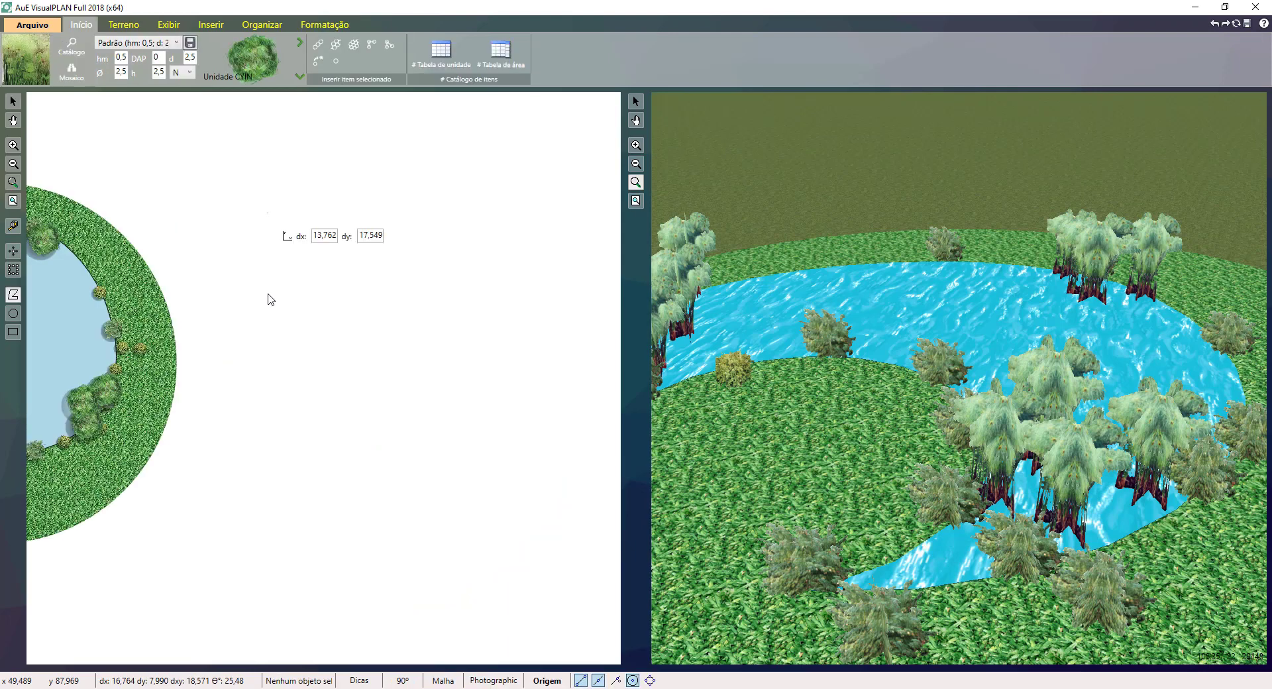
# Draw a closed L-shaped outline right of the pond, entering 2 and side angles 270, 0, 90, 180.
pyautogui.click(268, 212)
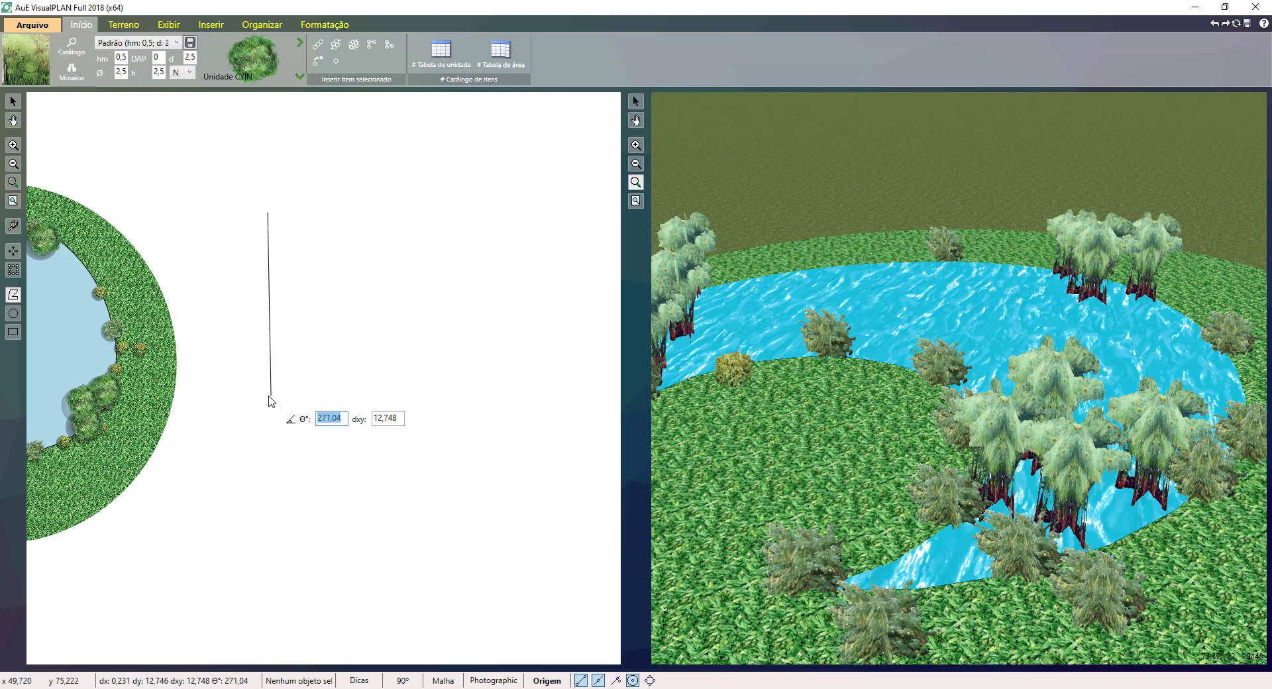
pyautogui.write('2')
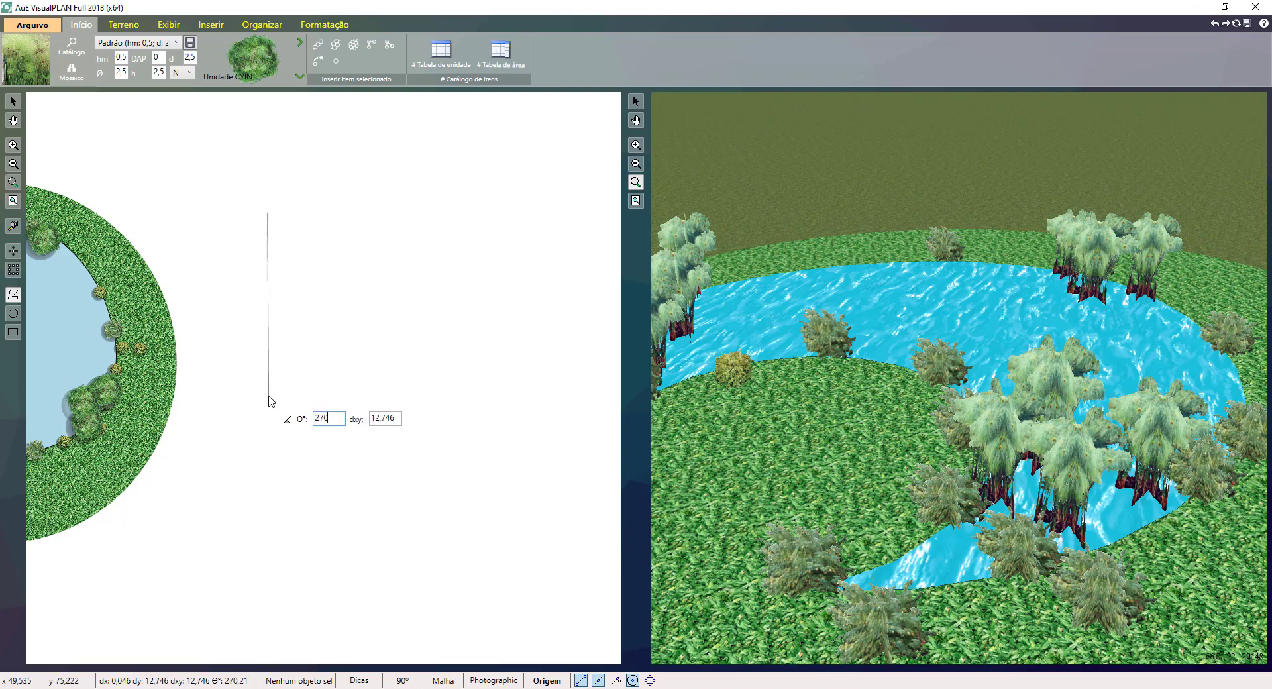
pyautogui.press('Tab')
pyautogui.press('Return')
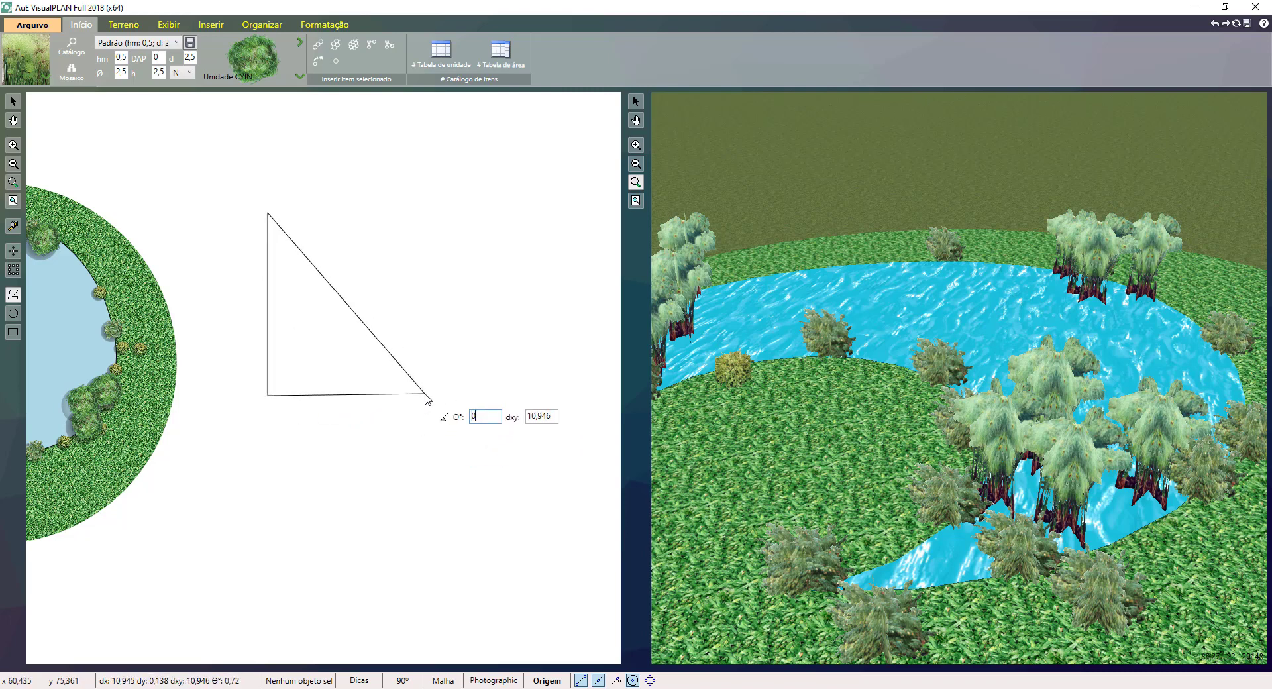
pyautogui.press('Tab')
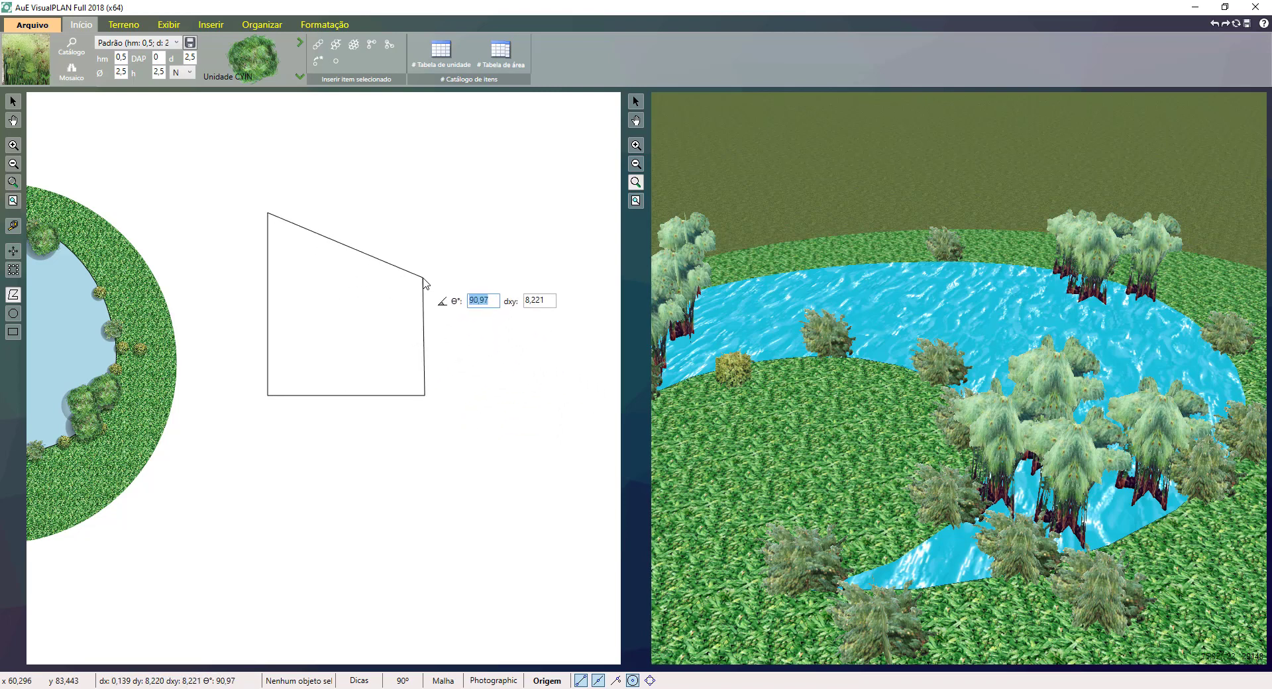
pyautogui.write('90')
pyautogui.press('Tab')
pyautogui.press('Tab')
pyautogui.press('Return')
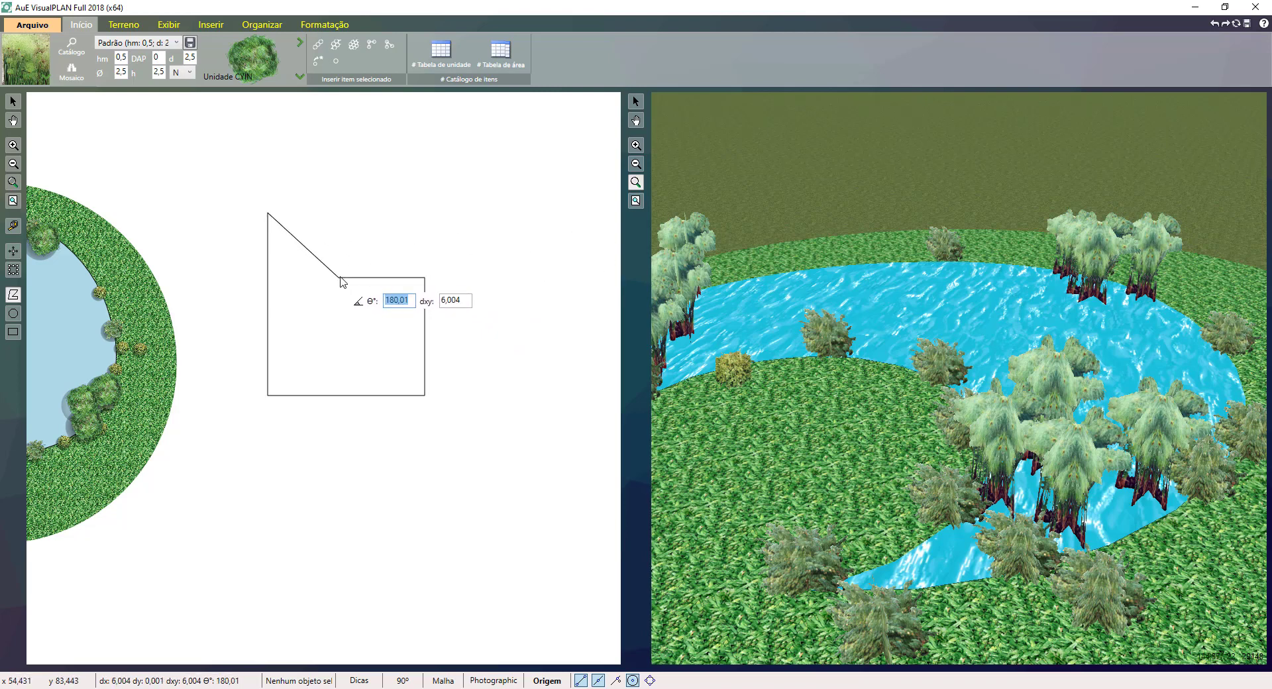
pyautogui.write('180')
pyautogui.press('Return')
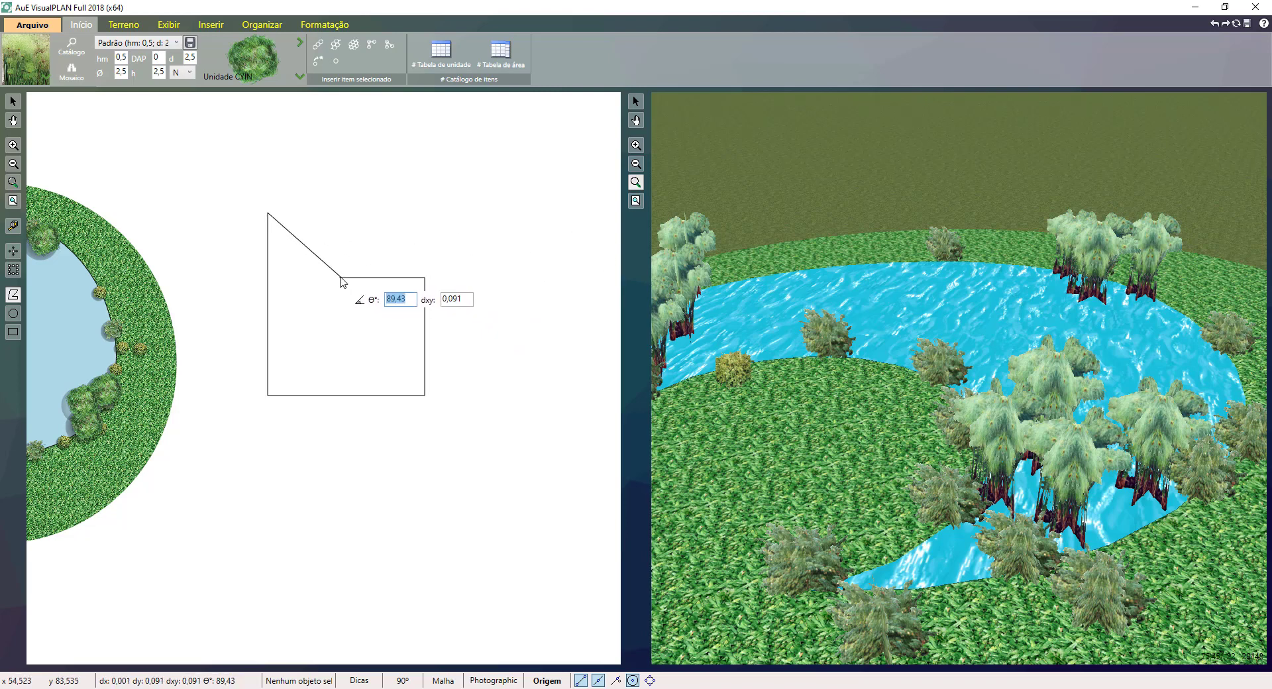
pyautogui.click(341, 212)
# Finish the L-shaped outline and convert it into an Água water surface.
pyautogui.rightClick(341, 212)
pyautogui.click(457, 170)
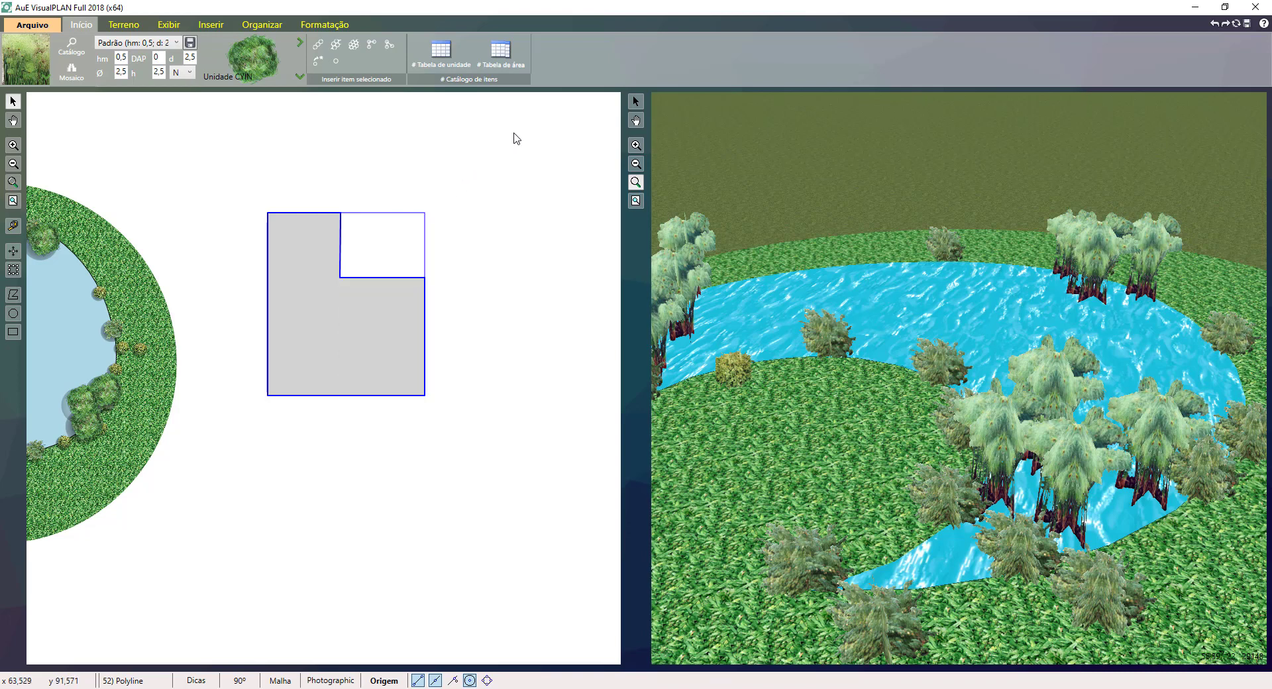
pyautogui.click(565, 325)
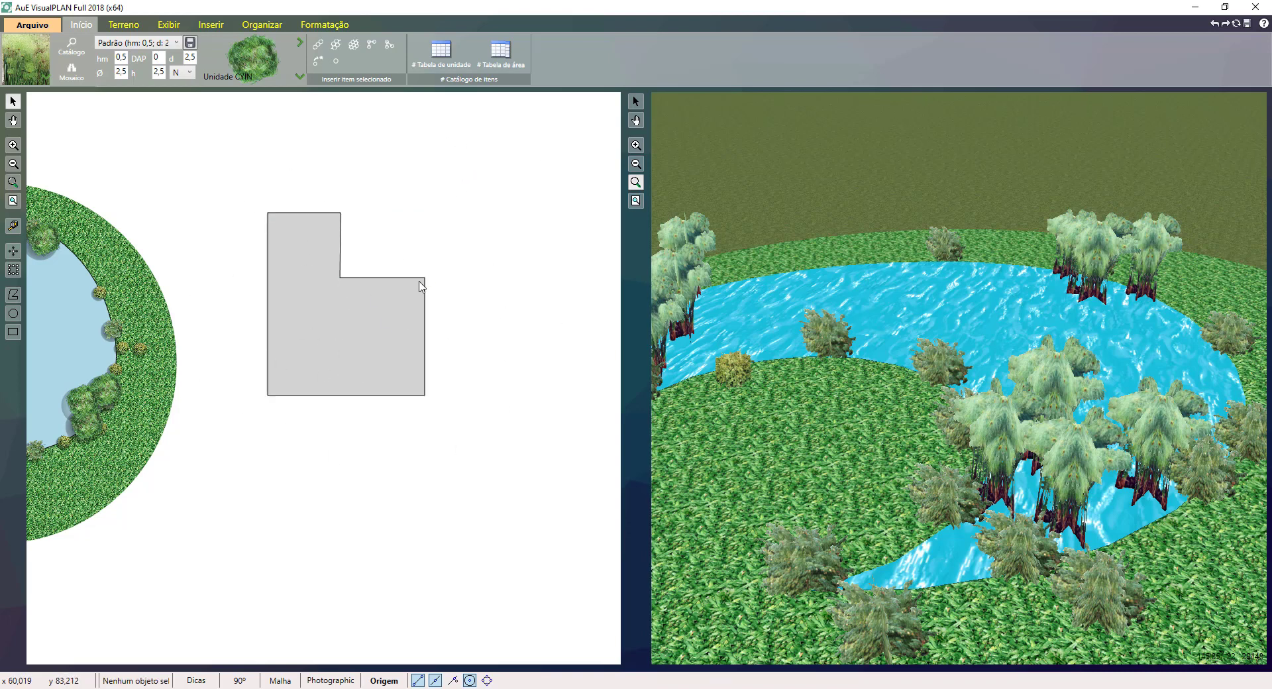
pyautogui.click(311, 228)
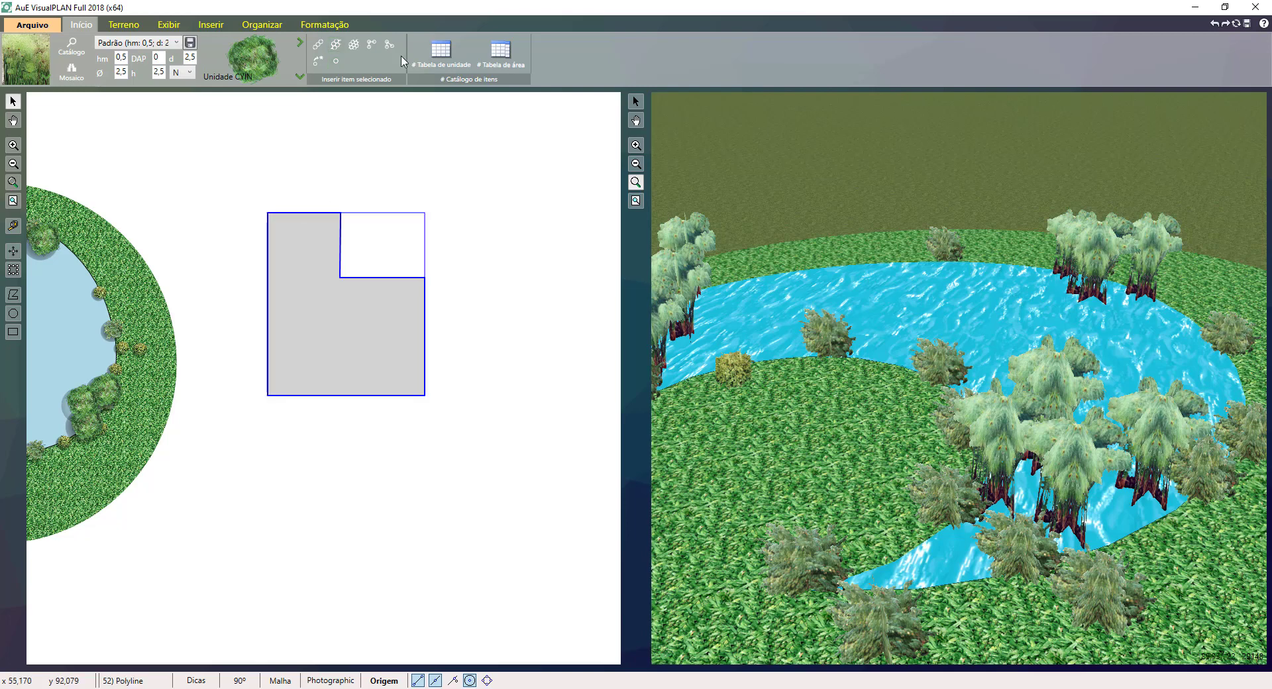
pyautogui.click(326, 24)
pyautogui.click(732, 54)
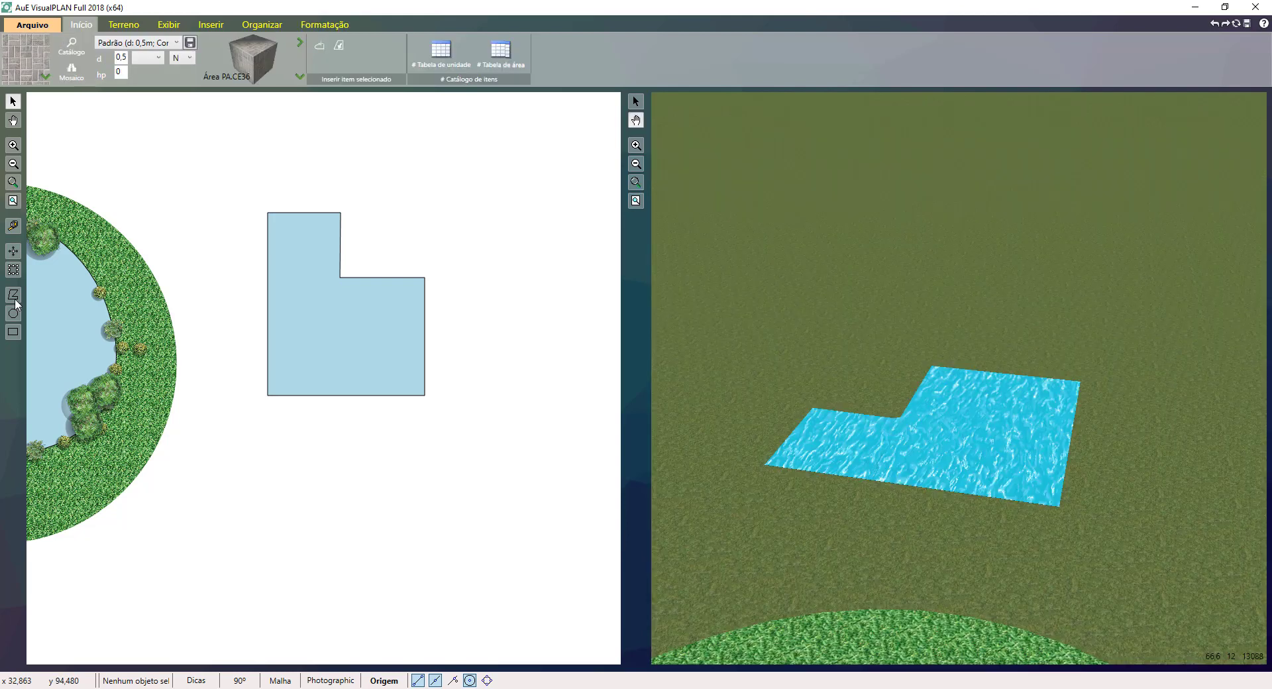
pyautogui.click(14, 298)
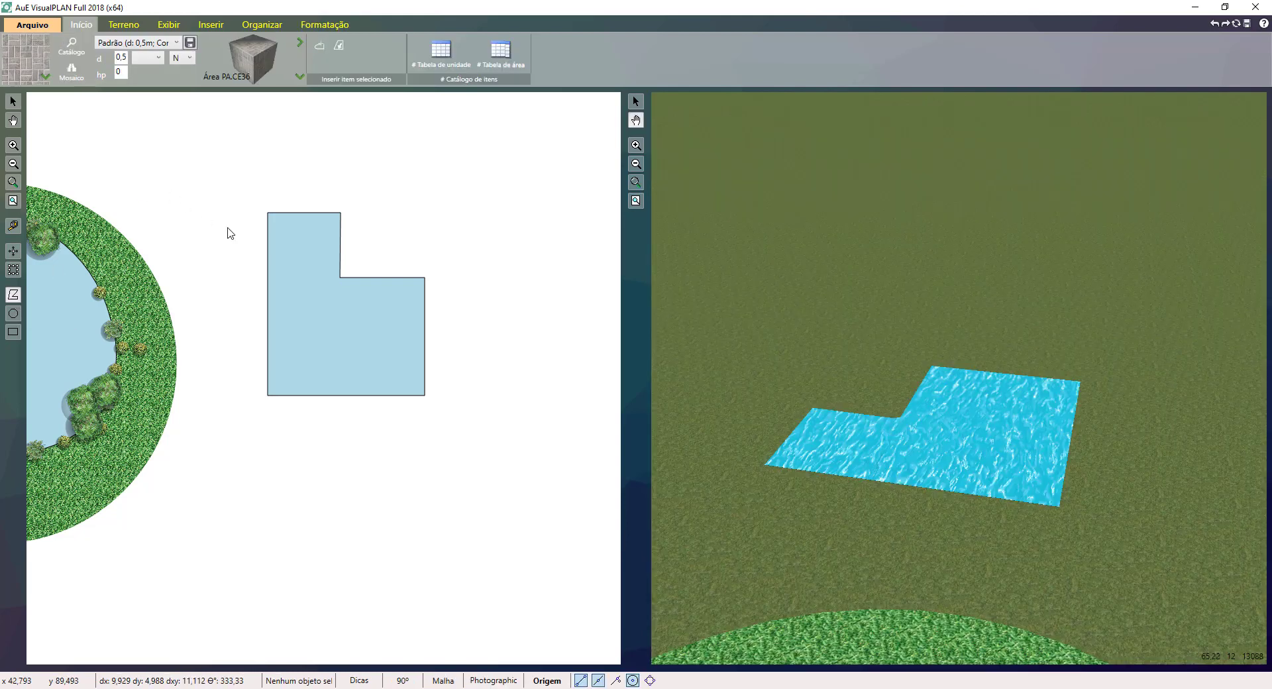
# Trace the border polygon wrapping the pool's top-left, left and bottom sides.
pyautogui.click(340, 213)
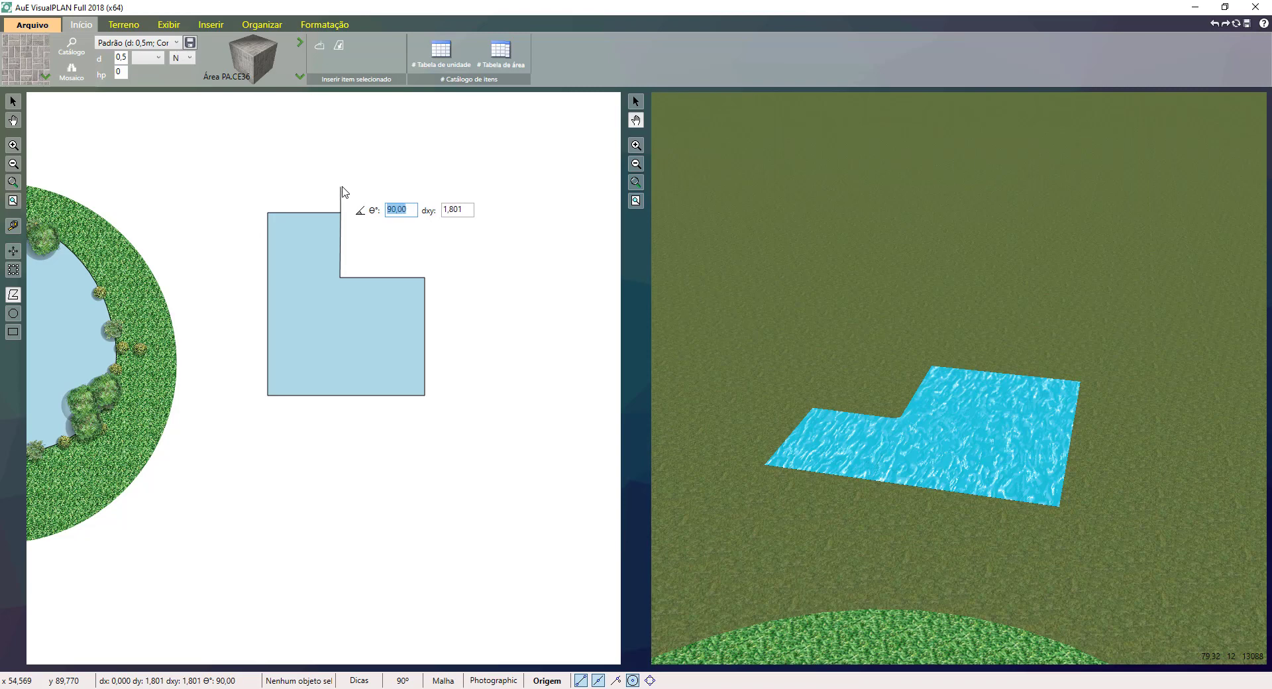
pyautogui.click(339, 183)
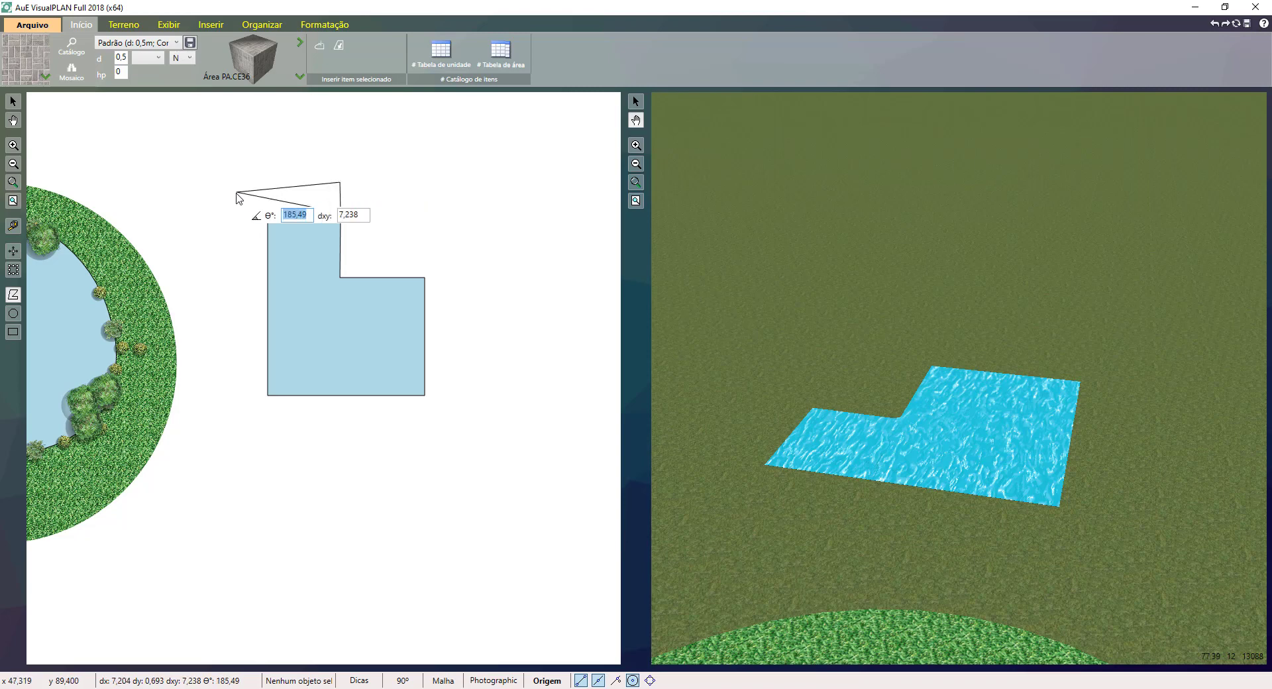
pyautogui.click(249, 182)
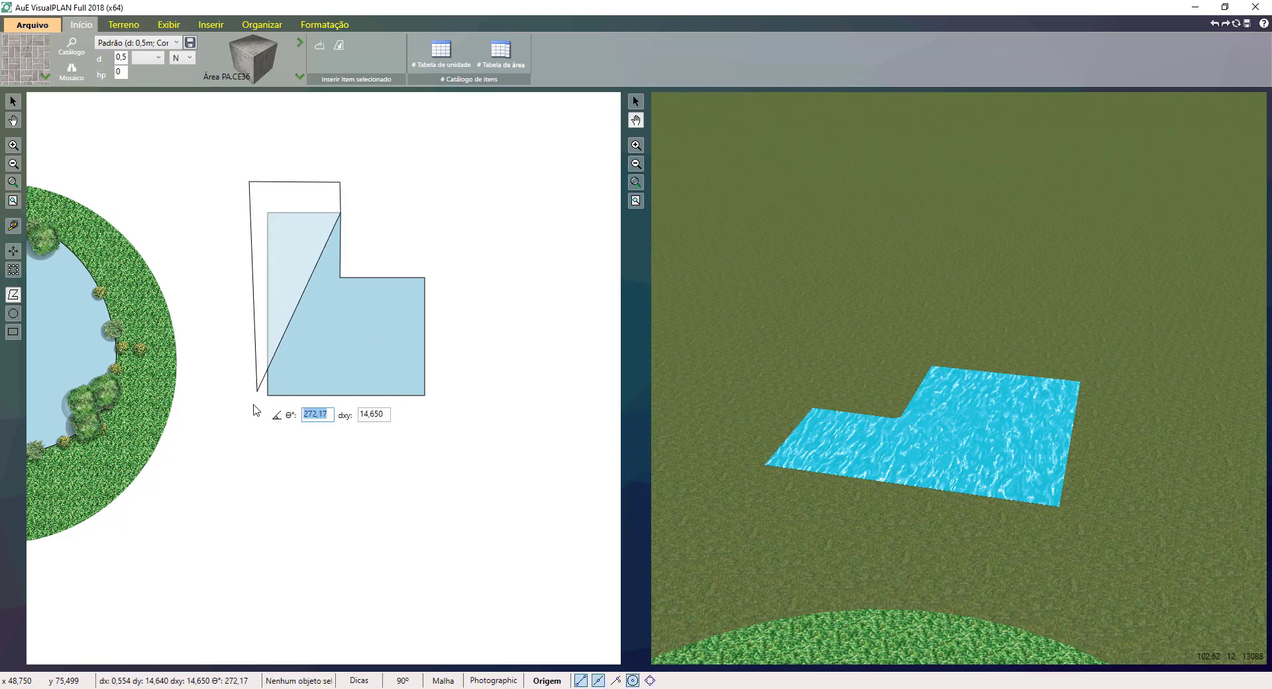
pyautogui.click(246, 423)
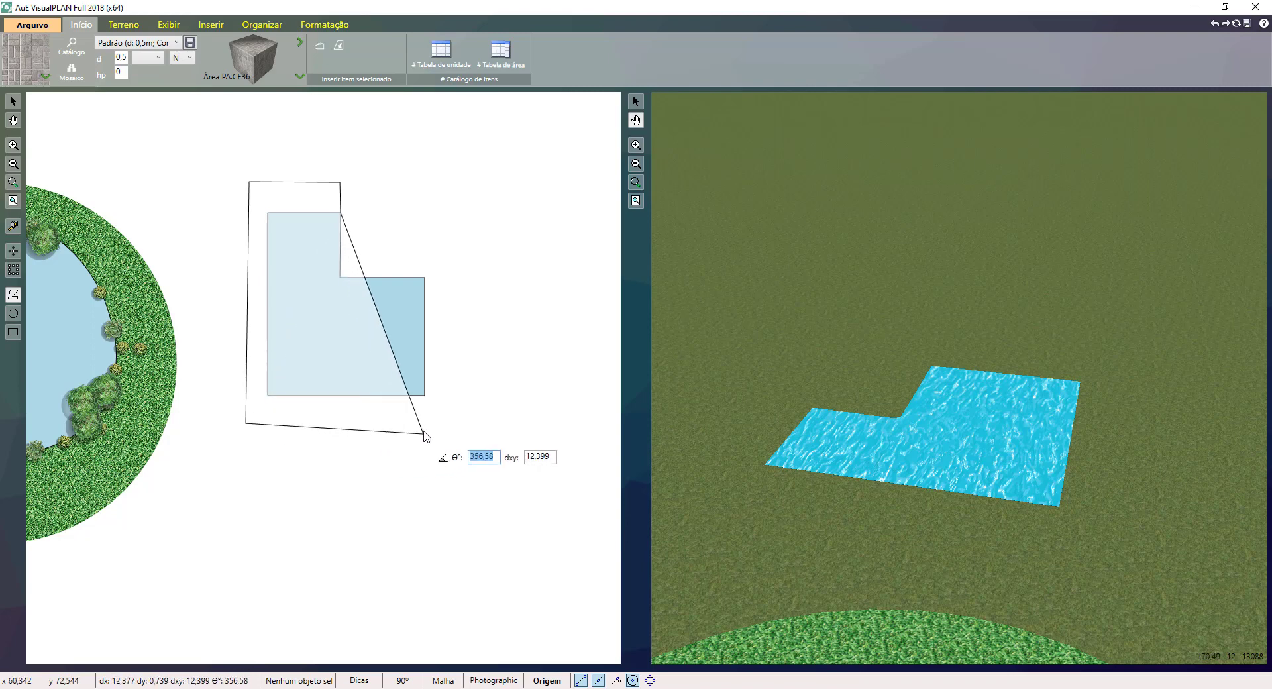
pyautogui.click(426, 422)
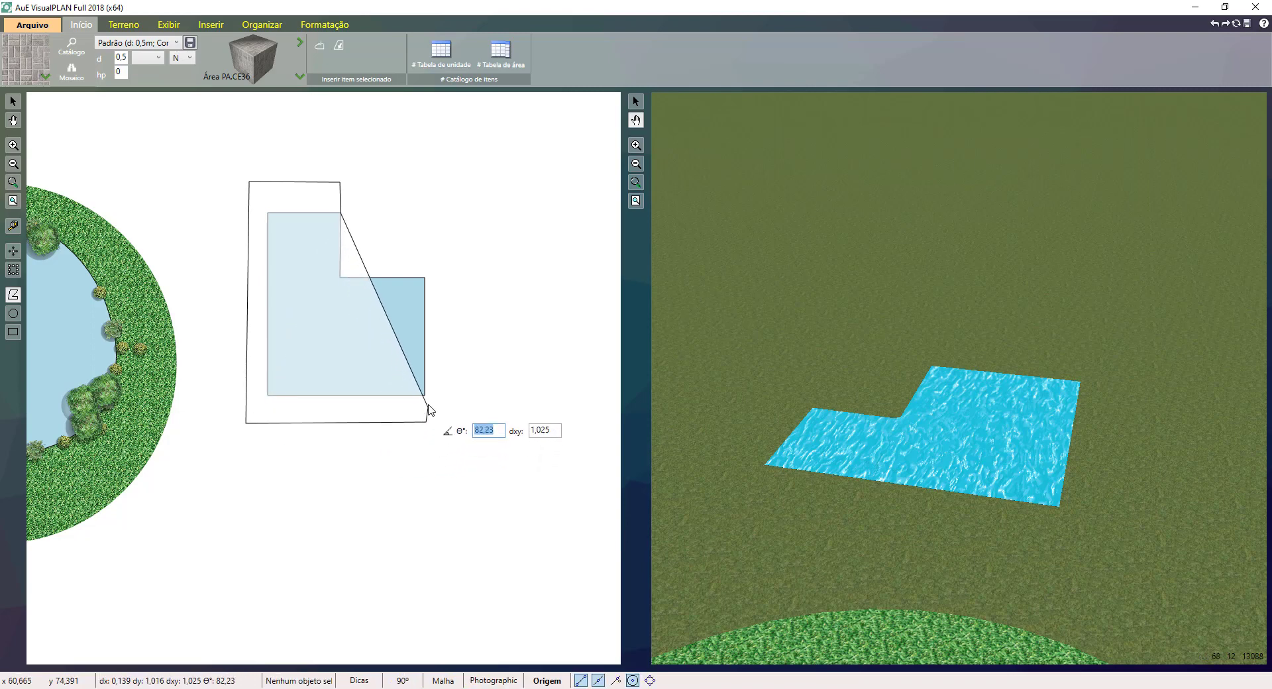
pyautogui.click(426, 395)
pyautogui.click(269, 397)
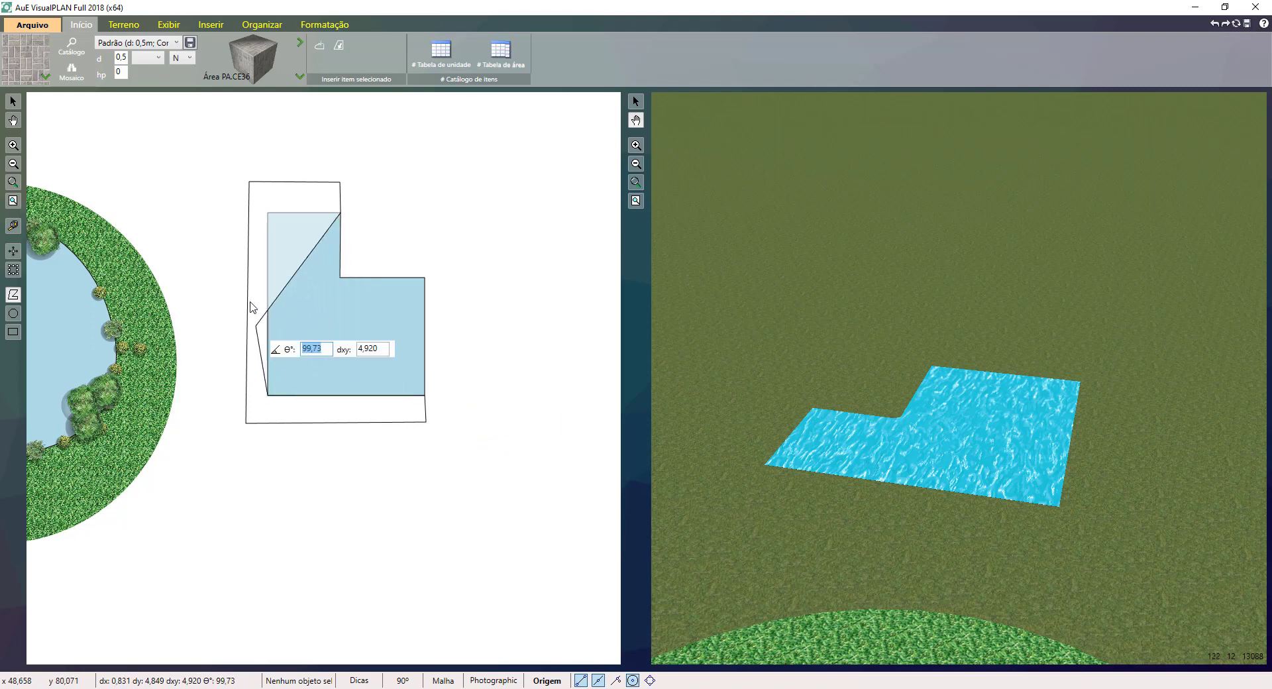
pyautogui.click(268, 213)
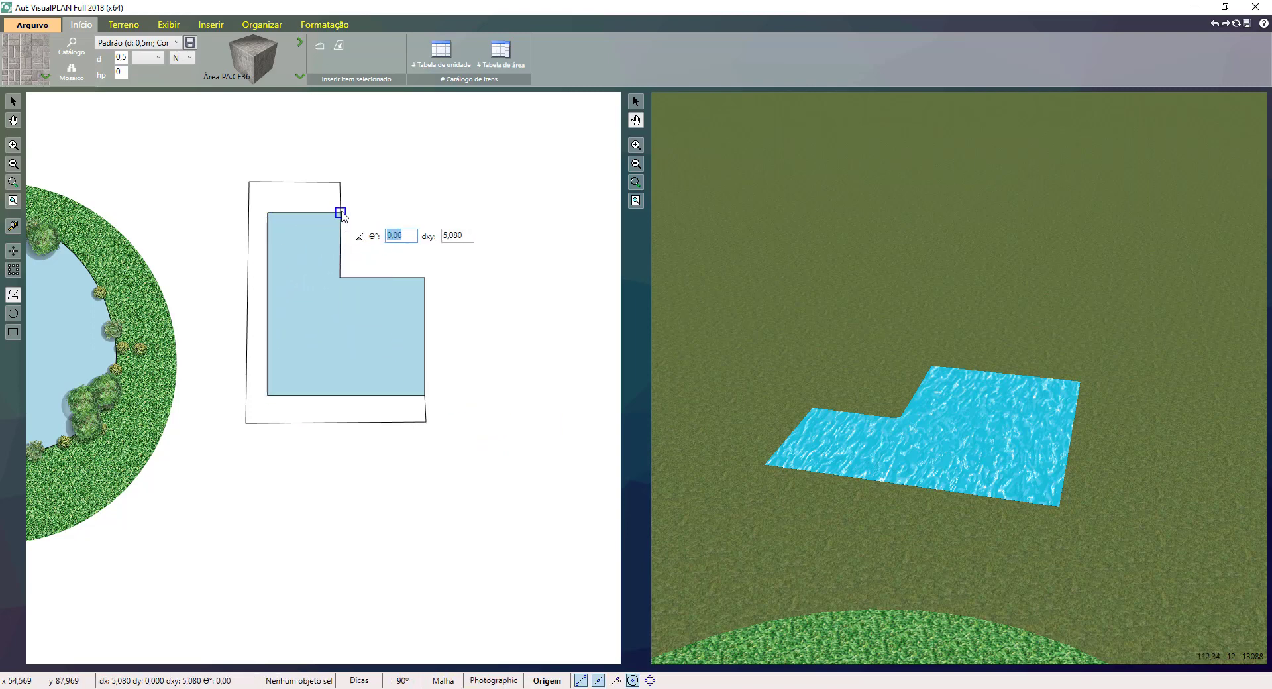
pyautogui.rightClick(341, 213)
pyautogui.click(514, 152)
pyautogui.click(518, 201)
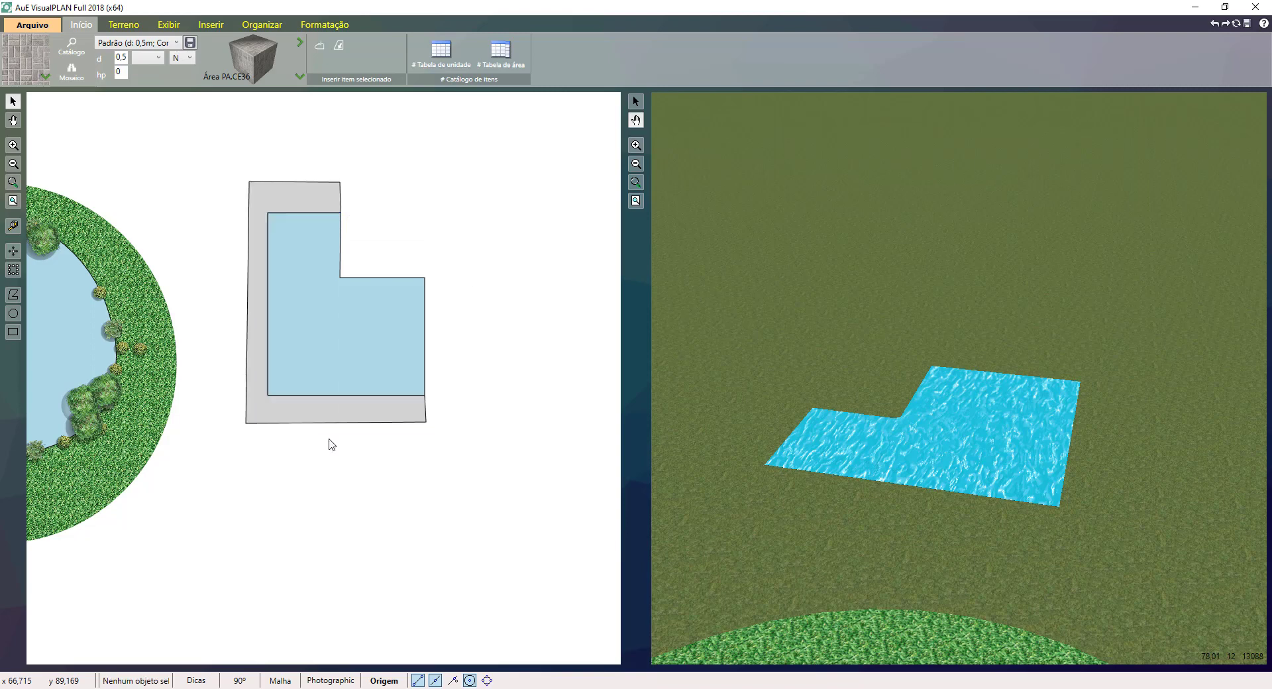
# Trace the right-side border polygon from the pool's inner notch to the bottom-right corner.
pyautogui.click(13, 294)
pyautogui.click(340, 182)
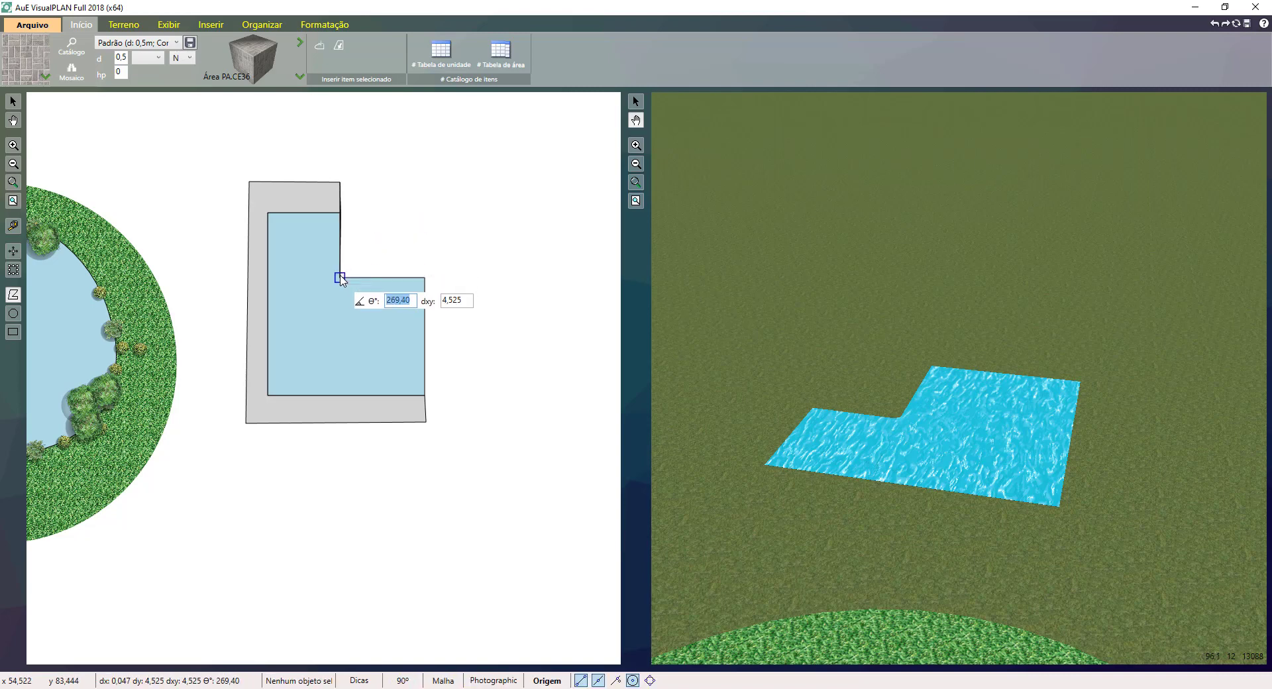
pyautogui.click(340, 277)
pyautogui.click(424, 277)
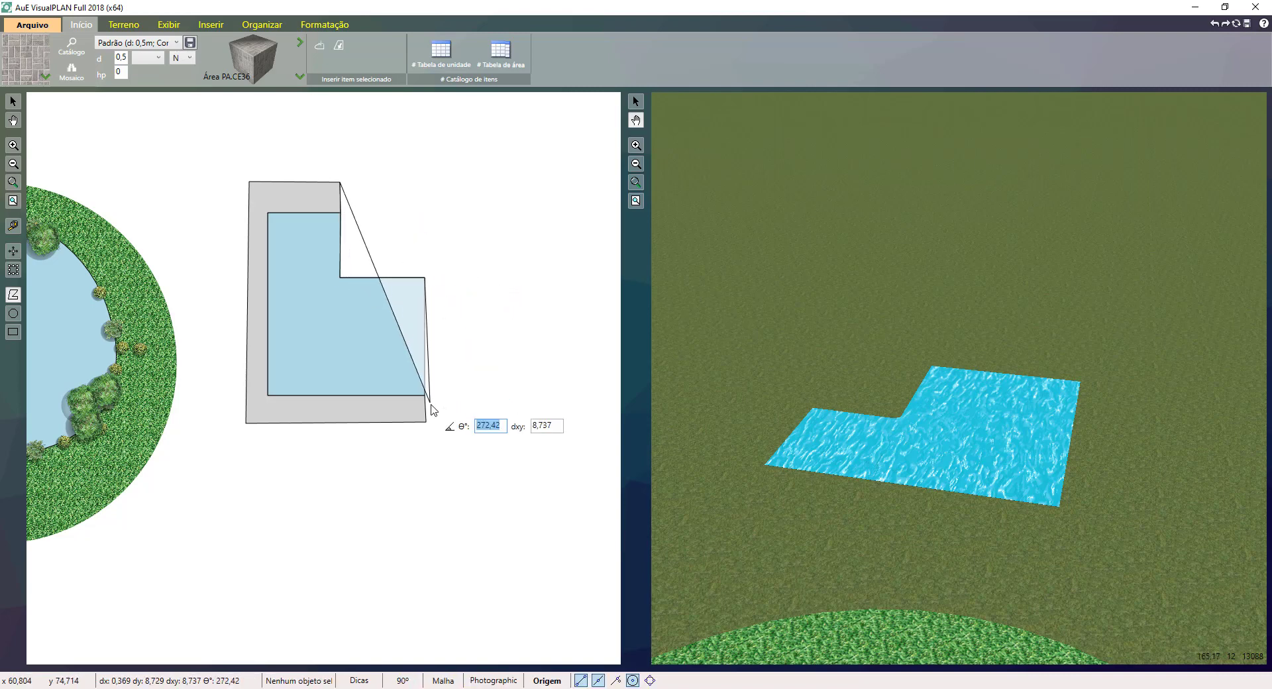
pyautogui.click(424, 395)
pyautogui.click(426, 422)
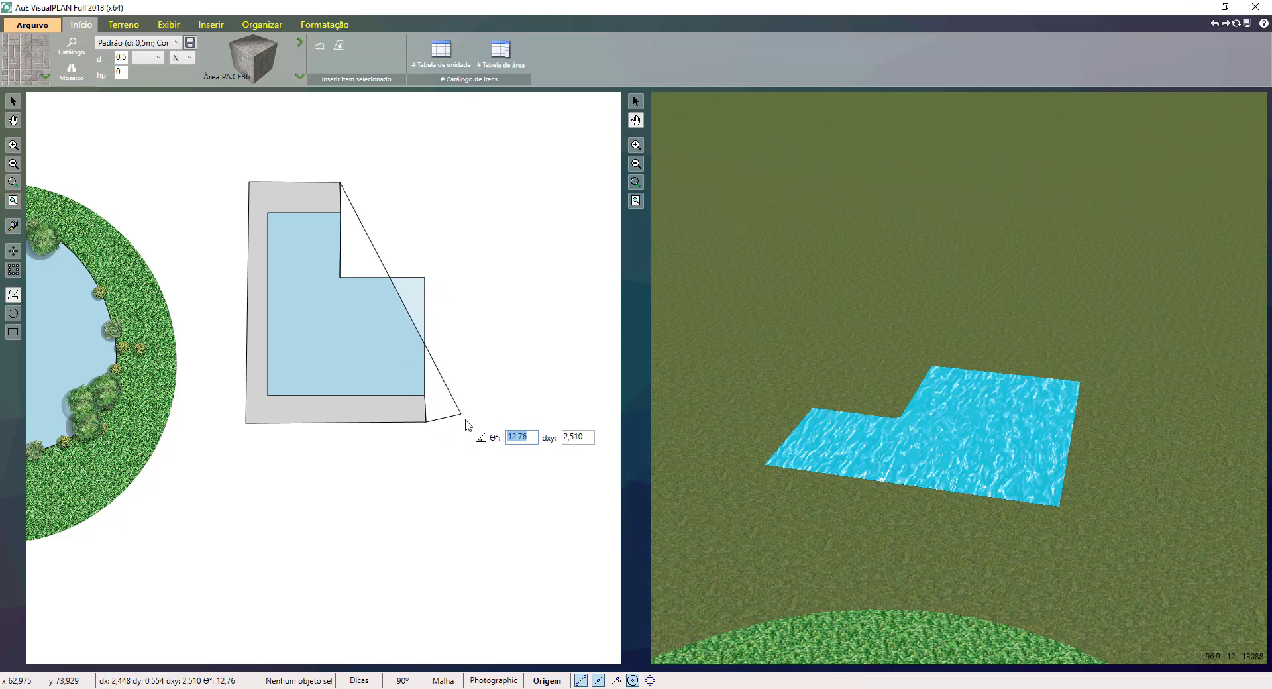
pyautogui.click(462, 421)
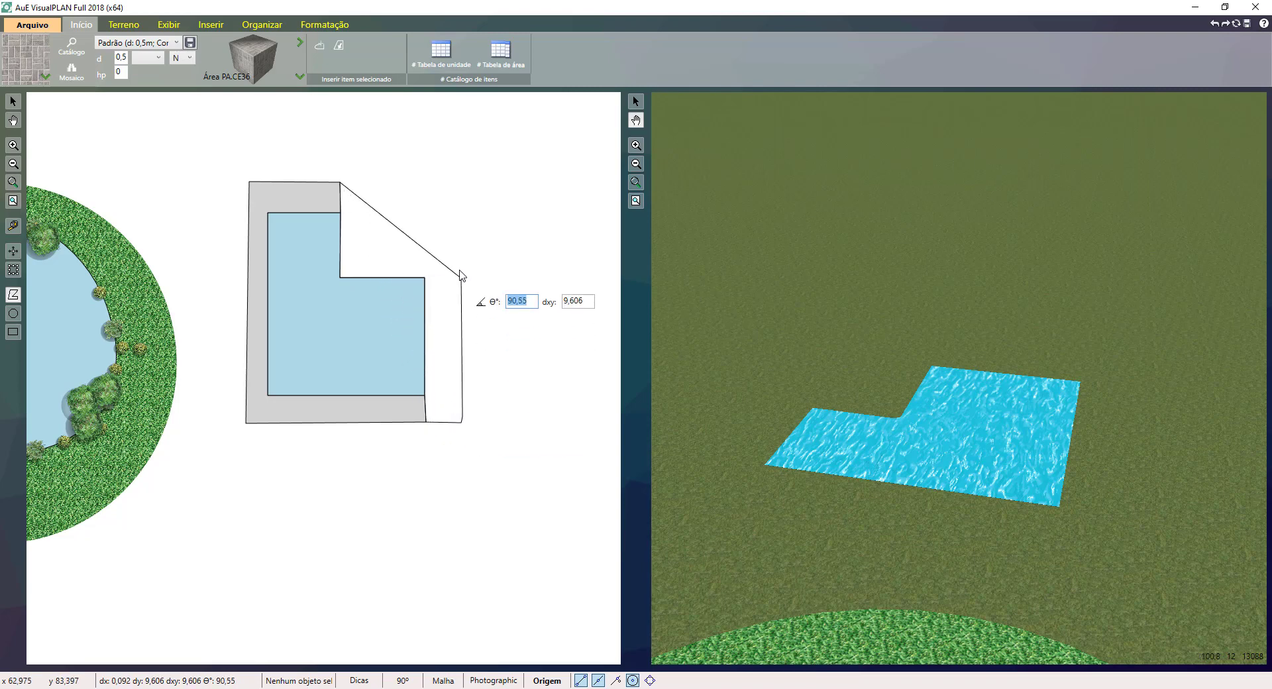
pyautogui.click(463, 181)
pyautogui.rightClick(463, 181)
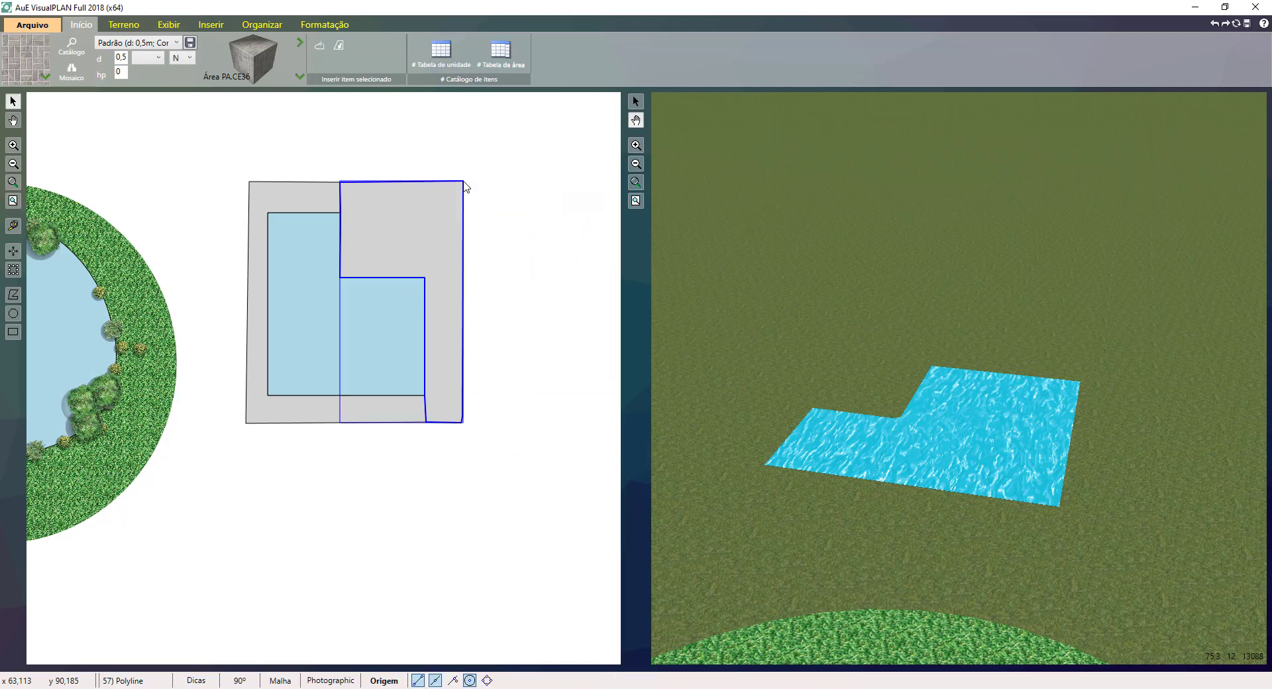
pyautogui.click(341, 142)
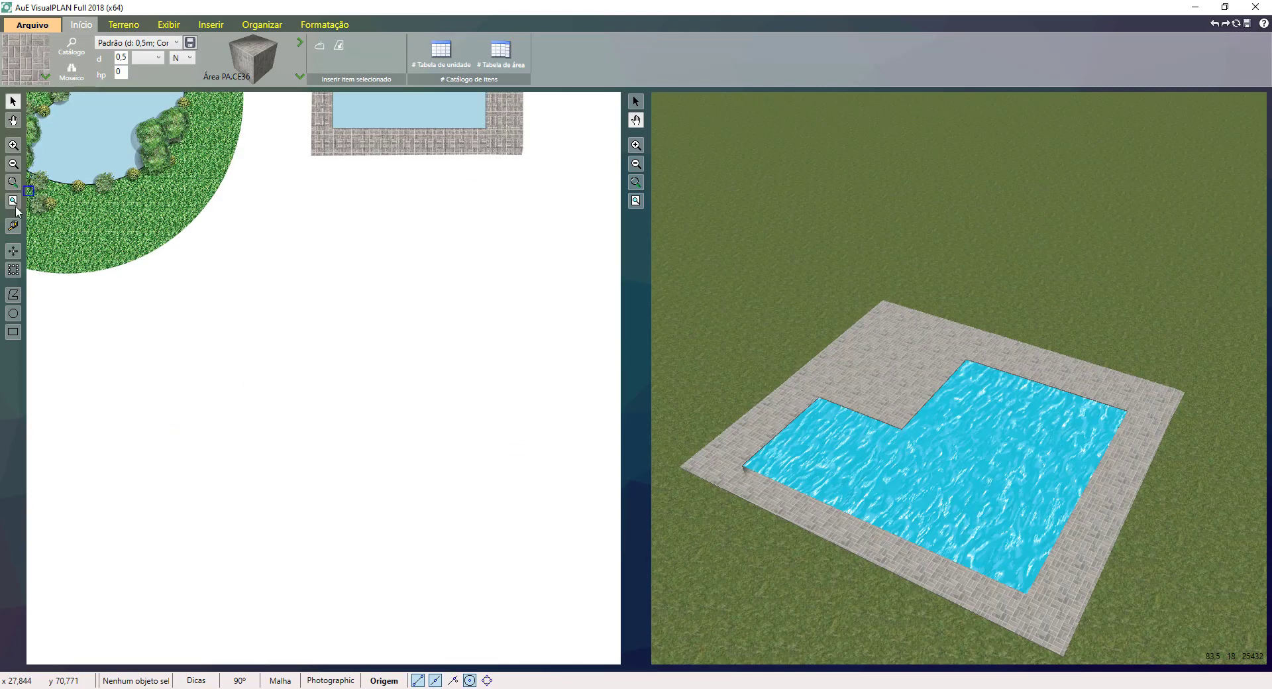
# Drag out a rectangle on the empty plan area below the paved L-shaped pool.
pyautogui.click(13, 335)
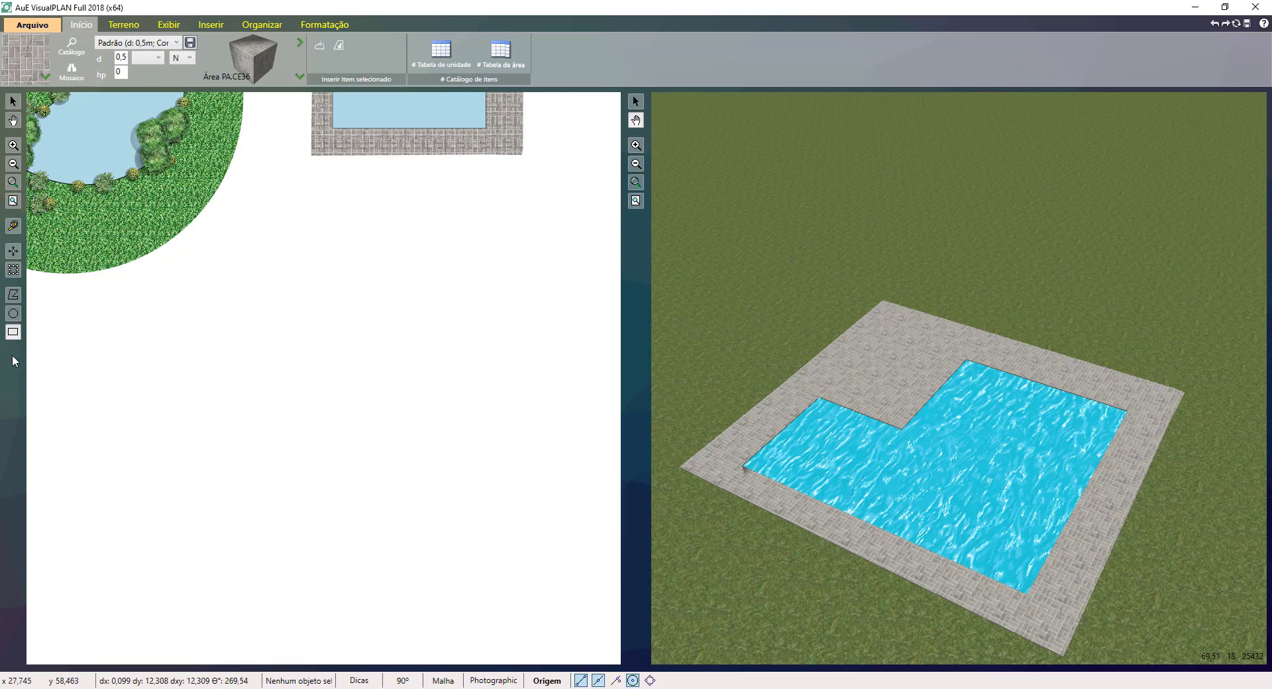
pyautogui.click(234, 285)
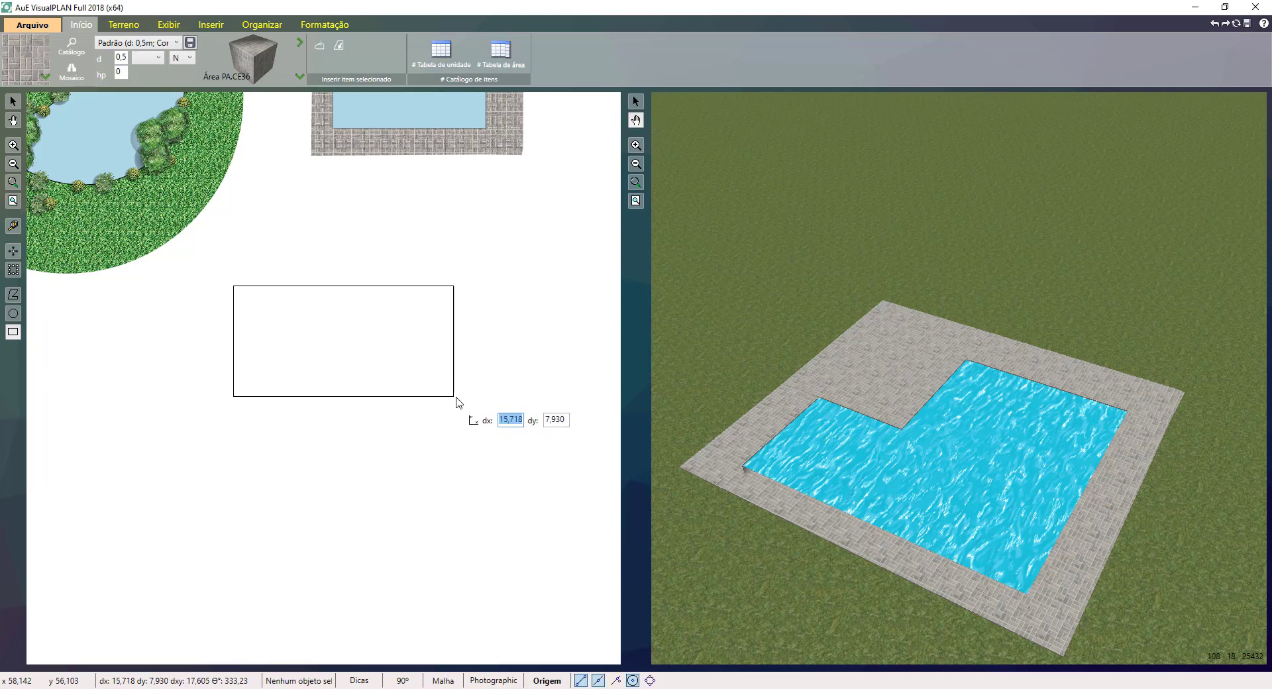
pyautogui.click(480, 401)
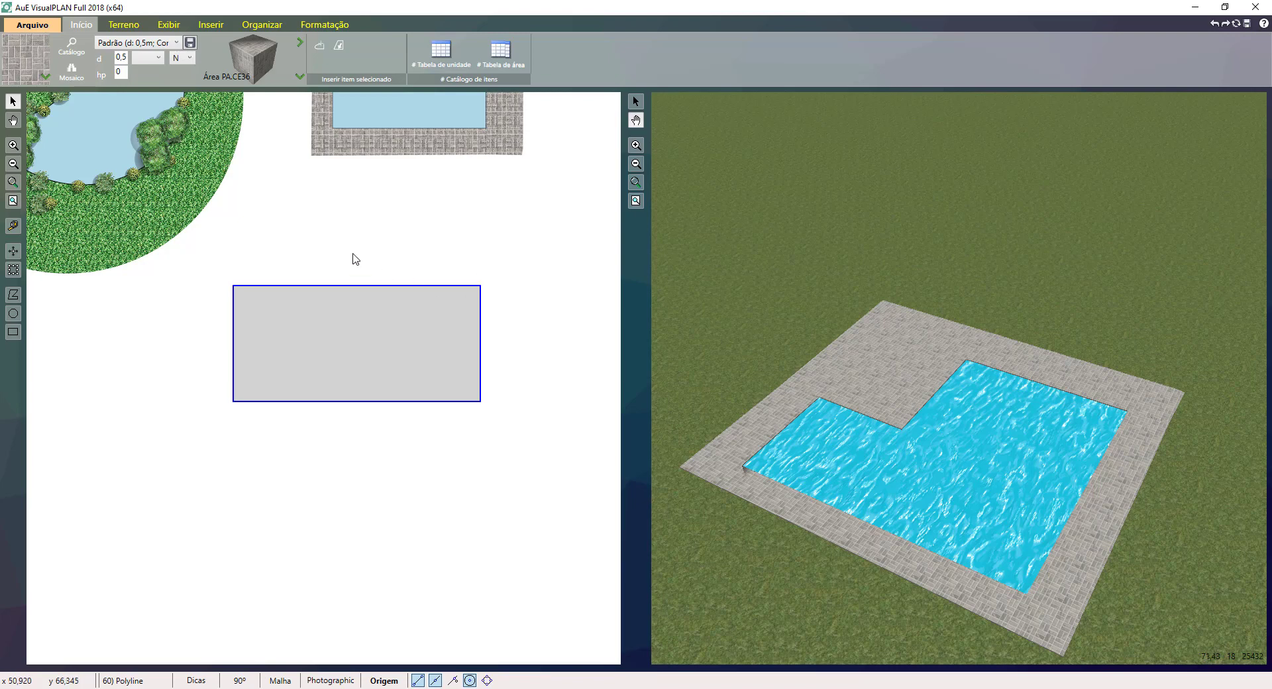
# Convert the rectangle into a terrain plateau 1,5 m high with slope 60, then reset the 3D view.
pyautogui.click(136, 25)
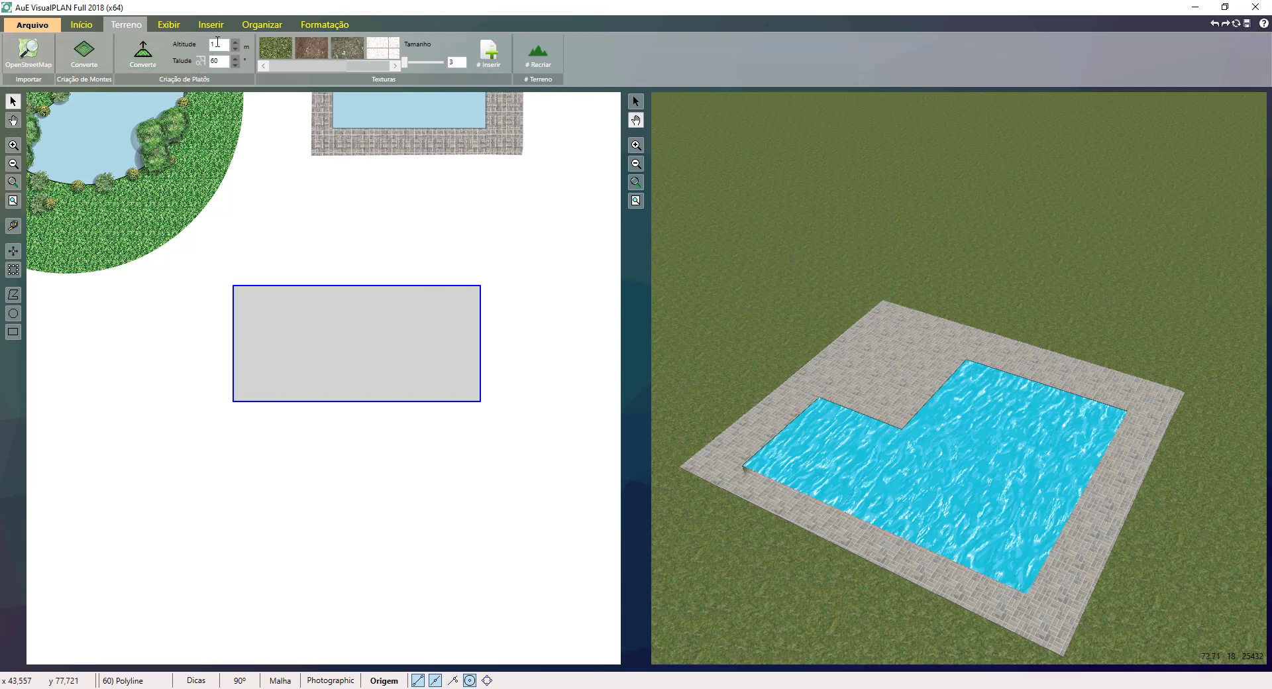
pyautogui.click(216, 42)
pyautogui.click(140, 62)
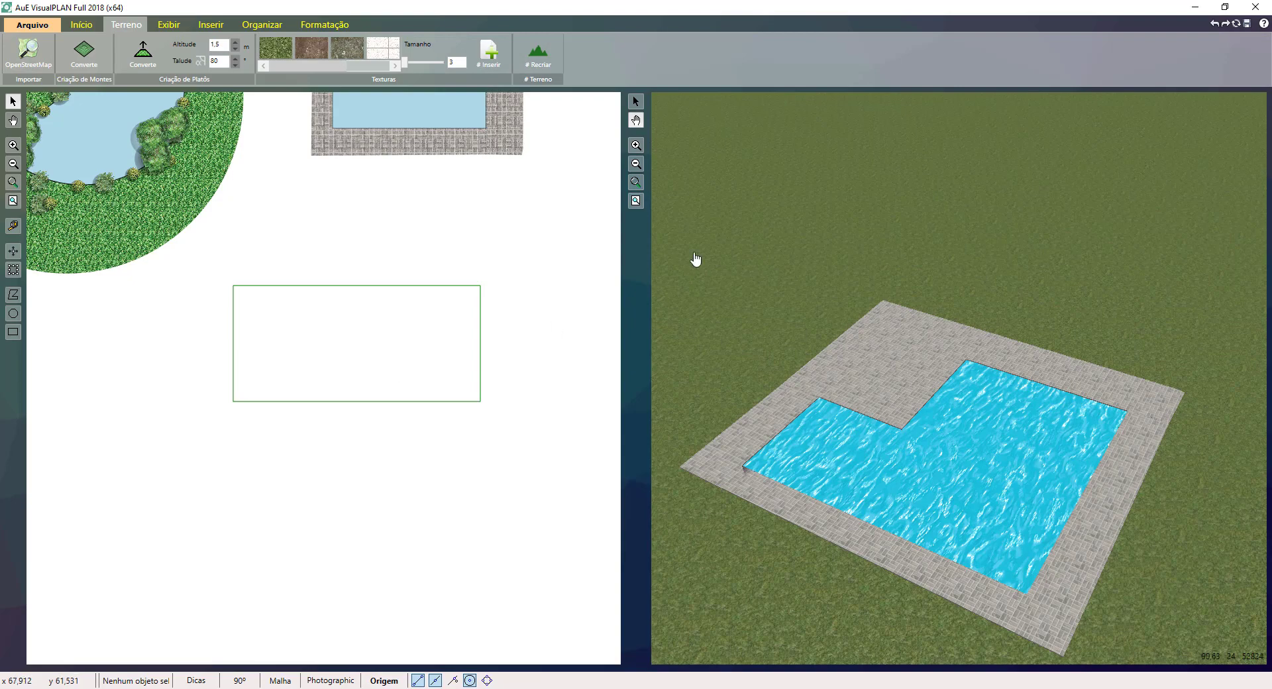
pyautogui.click(636, 198)
pyautogui.moveTo(970, 448); pyautogui.dragTo(847, 583)
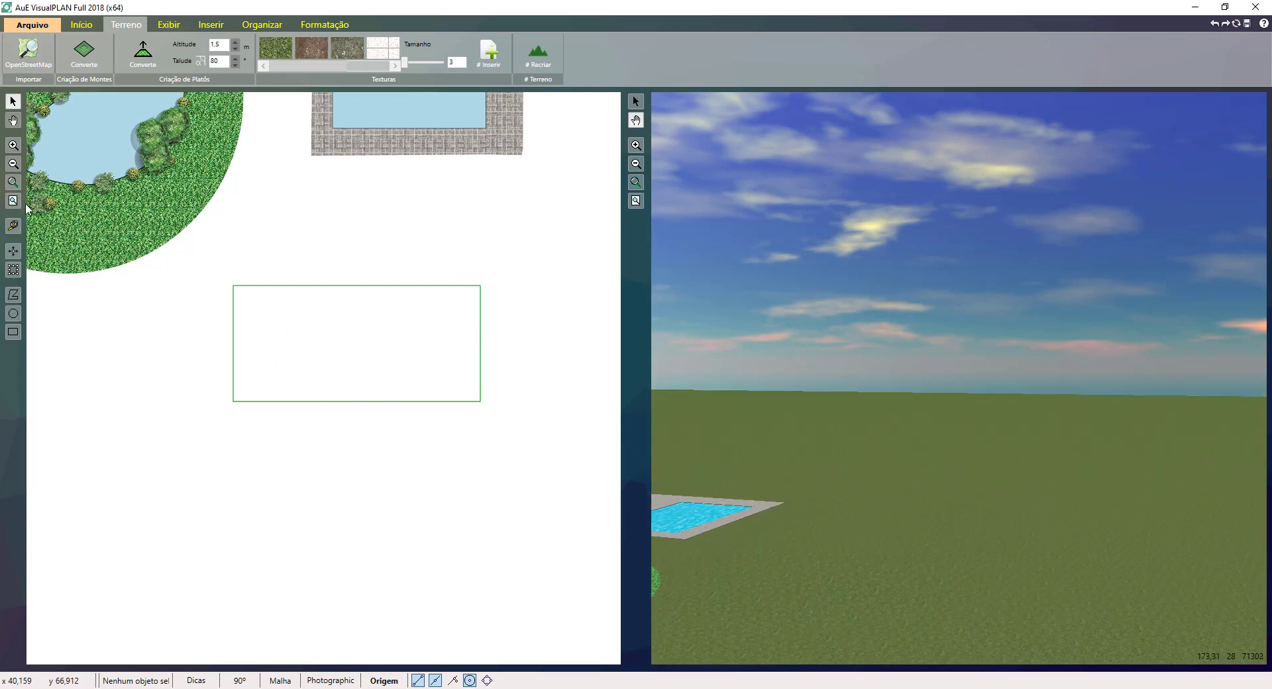
# Draw a closed irregular polyline polygon over the lower half of the plateau rectangle.
pyautogui.click(13, 294)
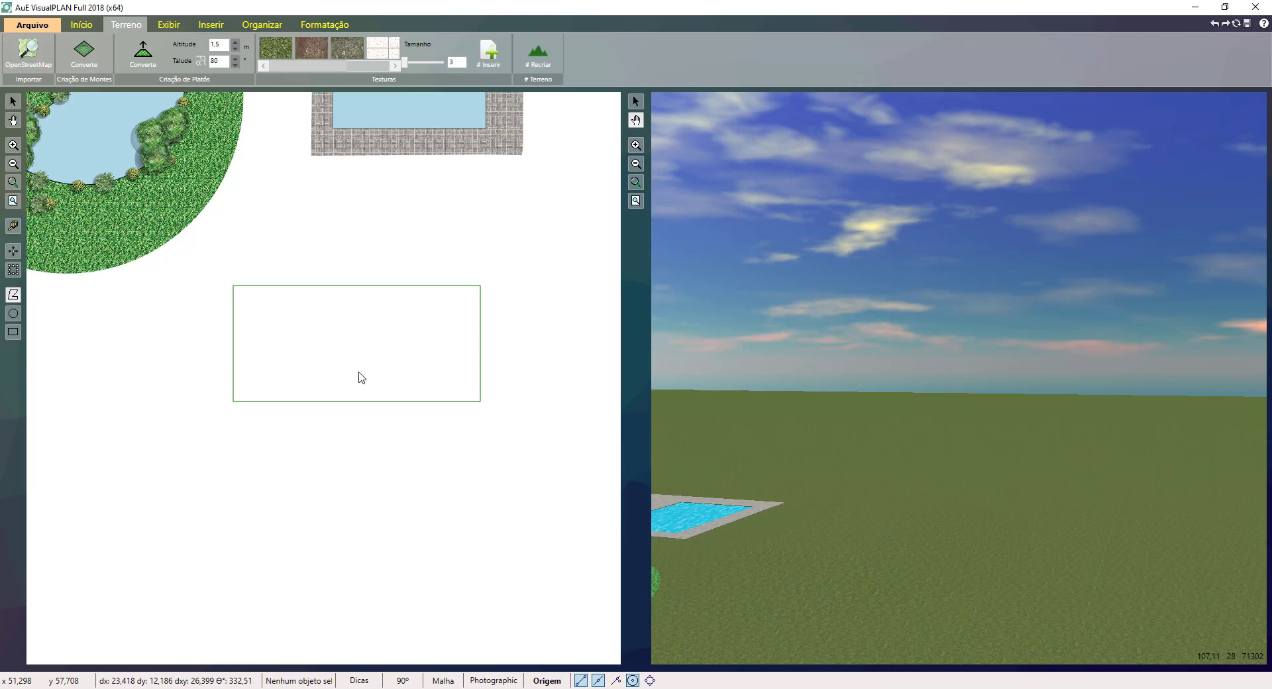
pyautogui.click(339, 335)
pyautogui.click(292, 358)
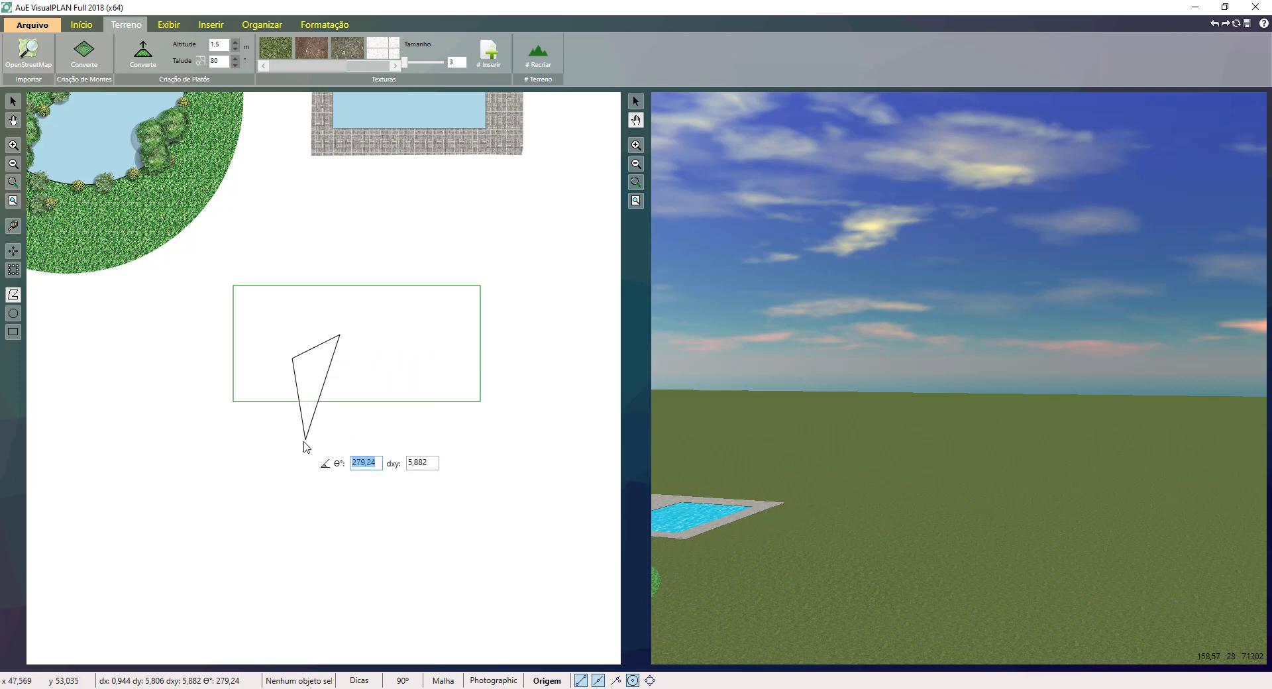
pyautogui.click(302, 441)
pyautogui.click(259, 483)
pyautogui.click(281, 576)
pyautogui.click(299, 581)
pyautogui.click(468, 559)
pyautogui.click(469, 548)
pyautogui.click(470, 471)
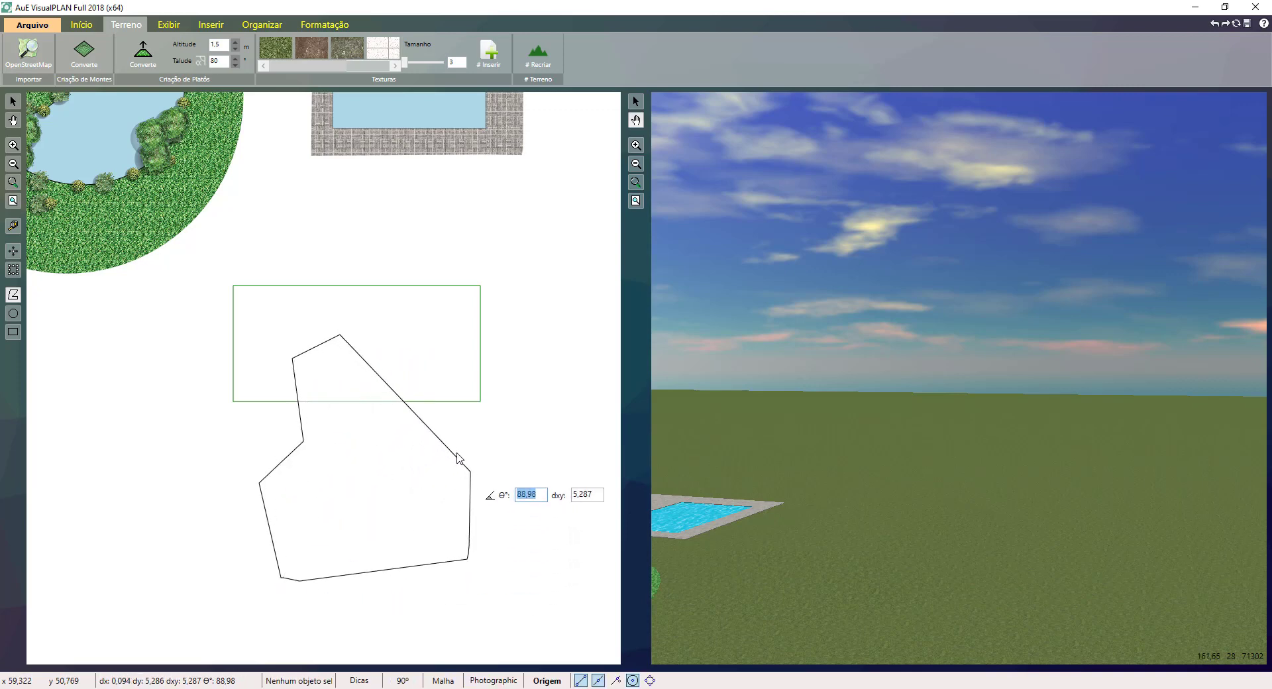
pyautogui.click(411, 345)
pyautogui.rightClick(436, 363)
# Make the polygon Água so it appears as a blue pond in 3D.
pyautogui.click(152, 366)
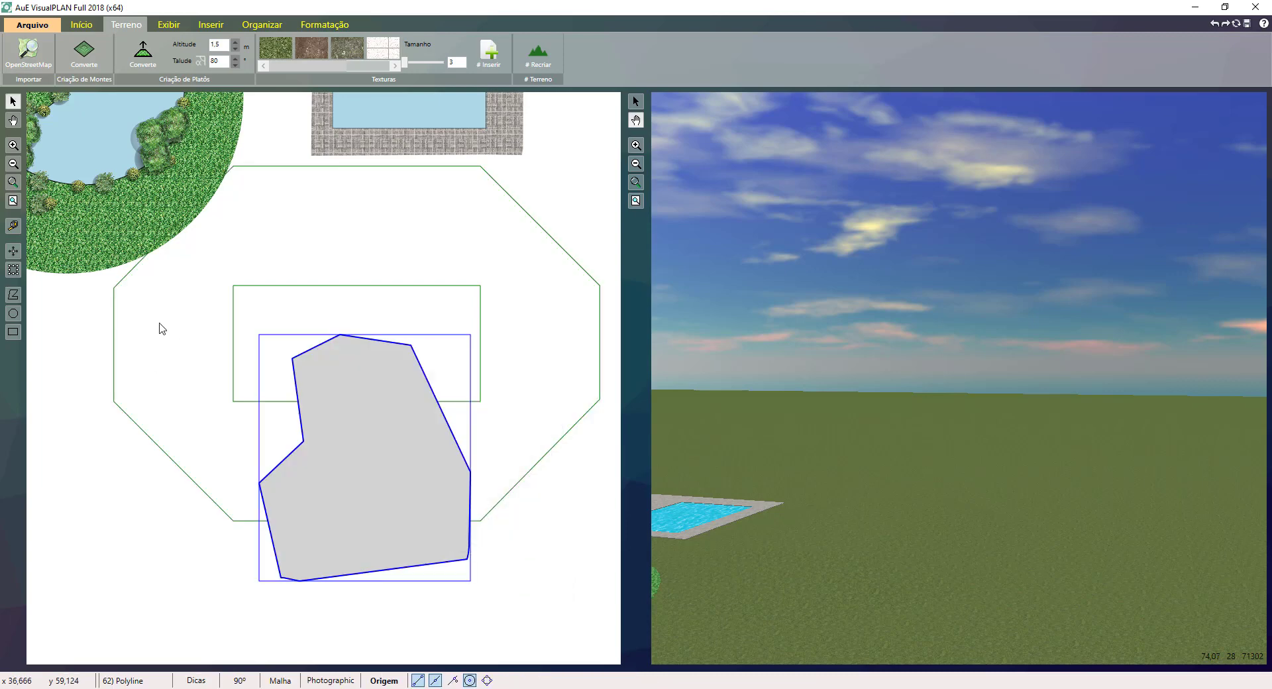
pyautogui.click(298, 25)
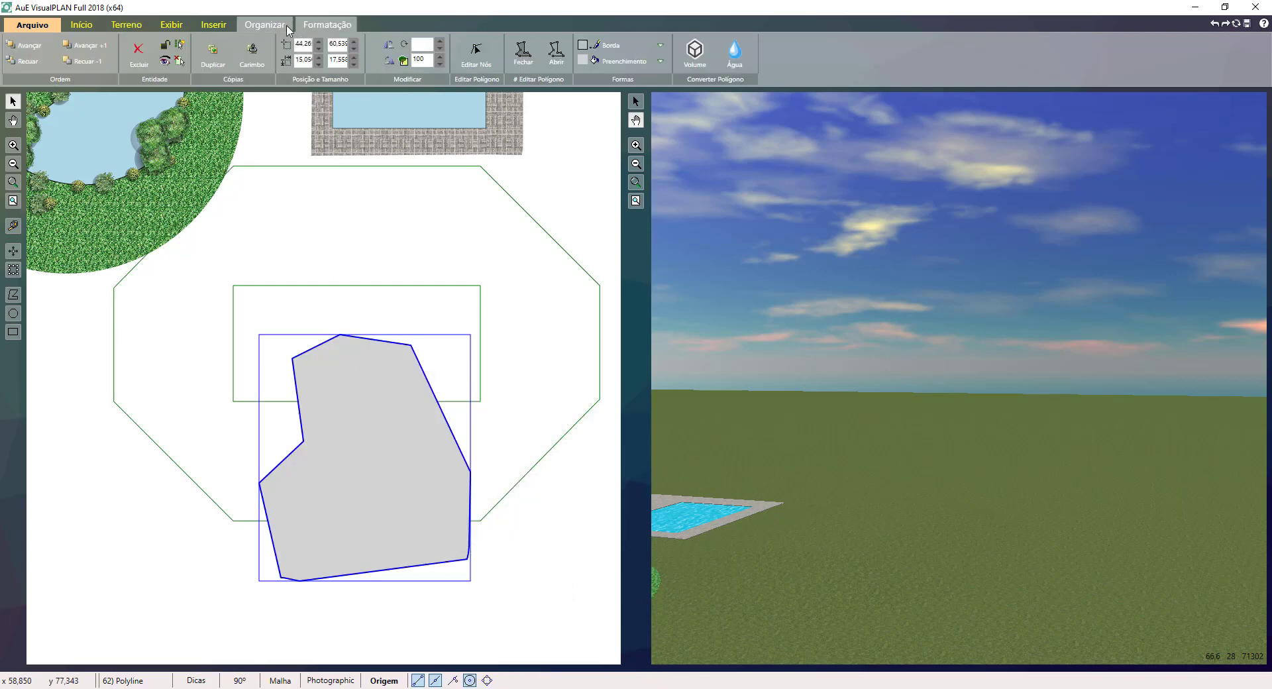
pyautogui.click(737, 53)
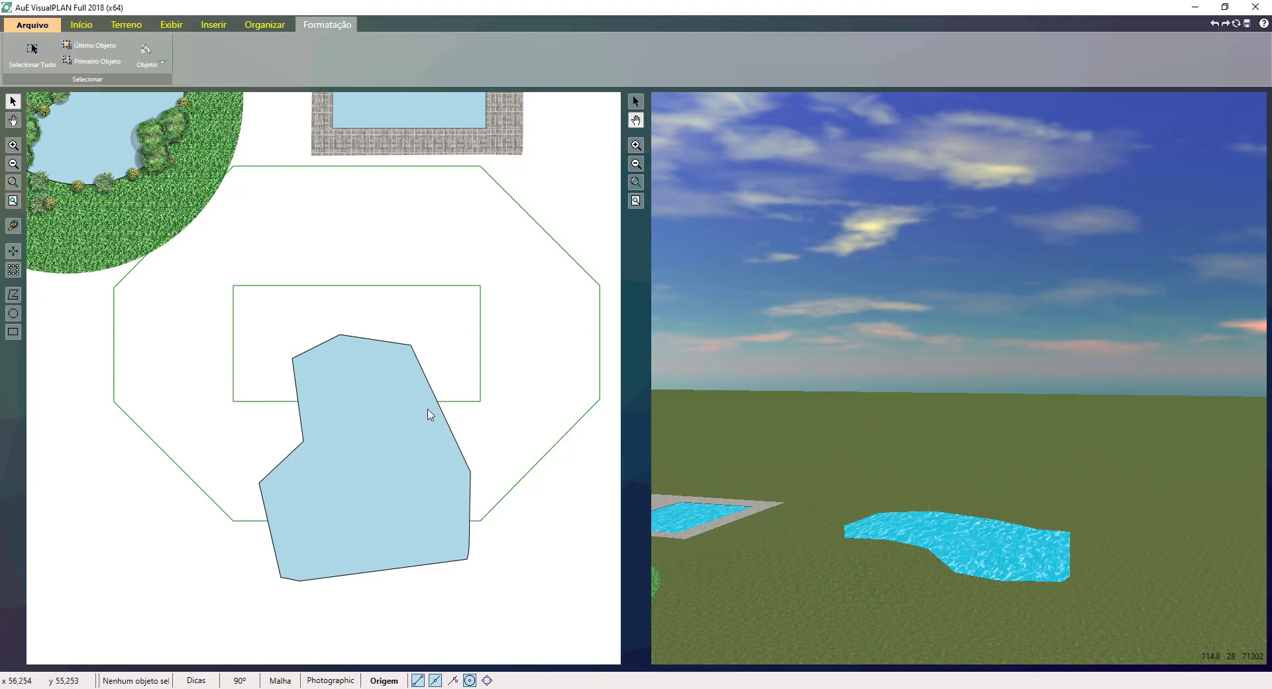
pyautogui.moveTo(1027, 579); pyautogui.dragTo(911, 533)
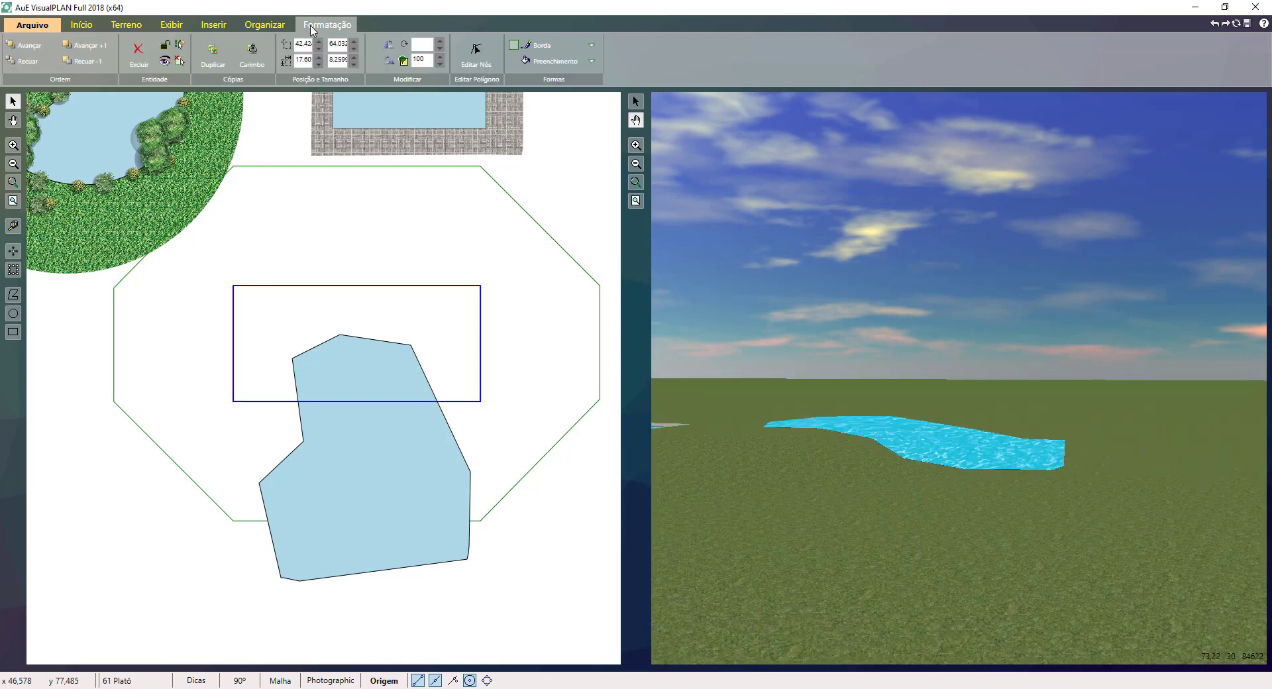
# Rebuild the plateau at 3 m height with a slope of 60.
pyautogui.click(126, 24)
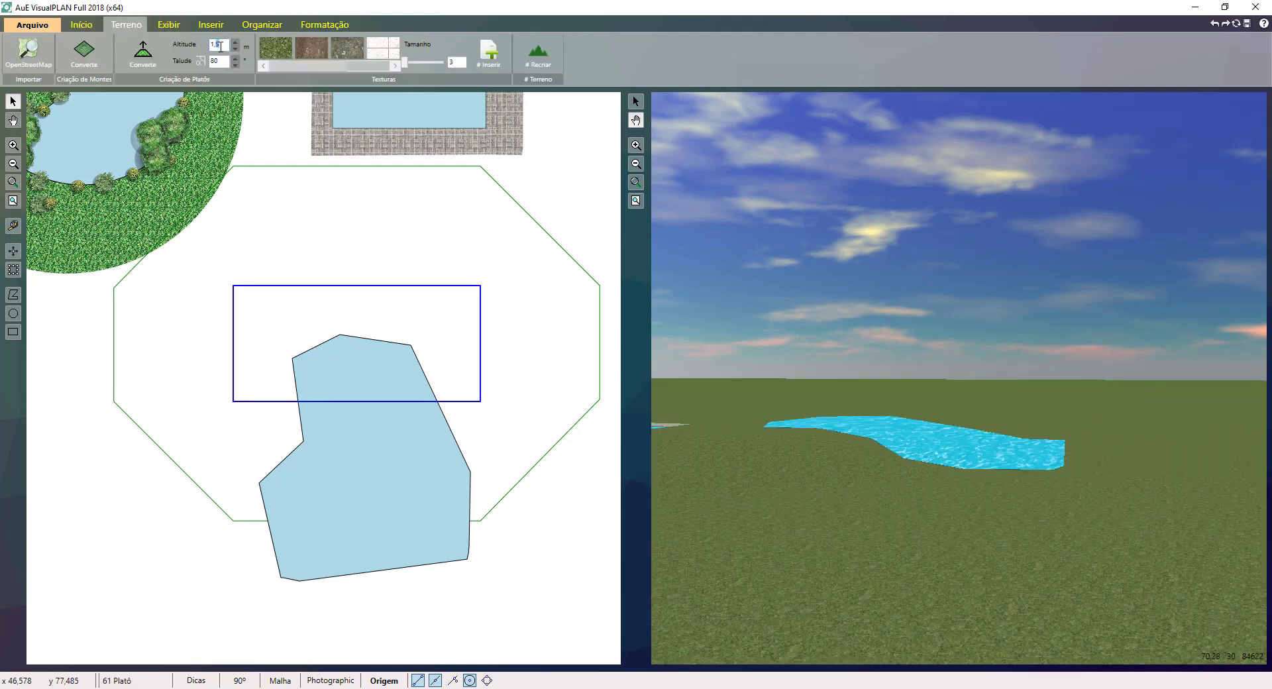
pyautogui.press('Return')
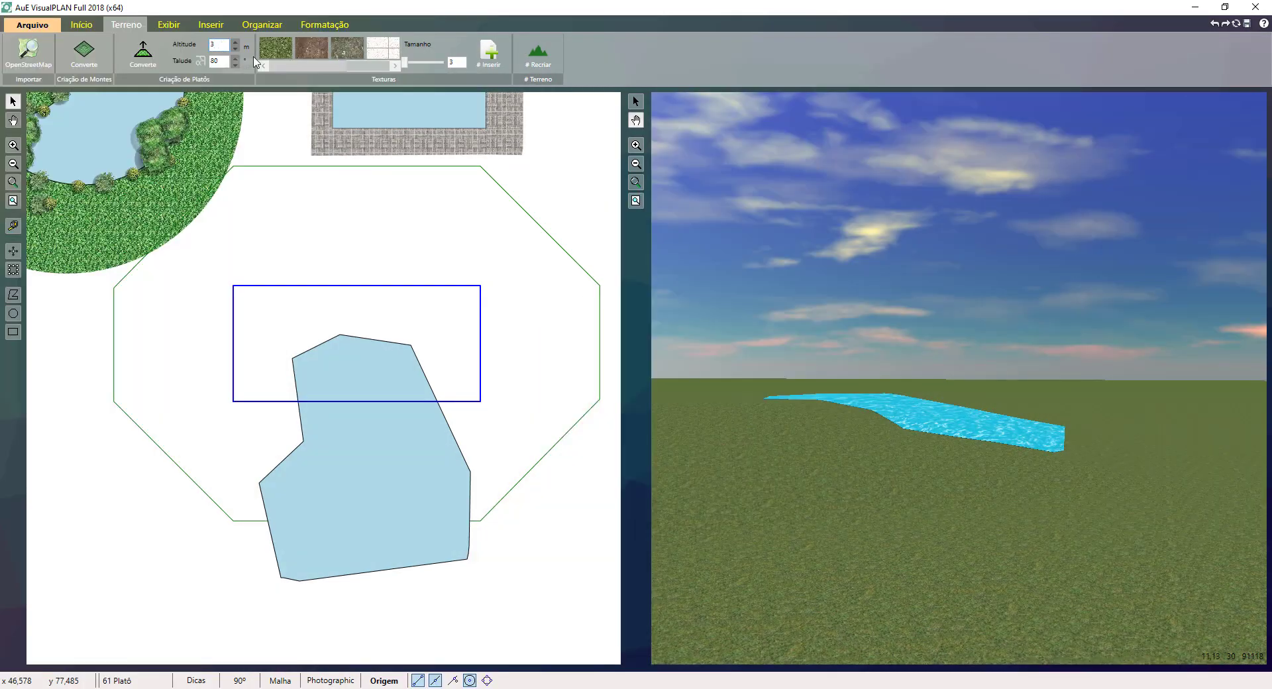
pyautogui.click(210, 65)
pyautogui.write('60')
pyautogui.press('Return')
# Orbit the 3D view toward the raised pond and start a new rectangle left of the plateau.
pyautogui.moveTo(976, 479); pyautogui.dragTo(848, 519)
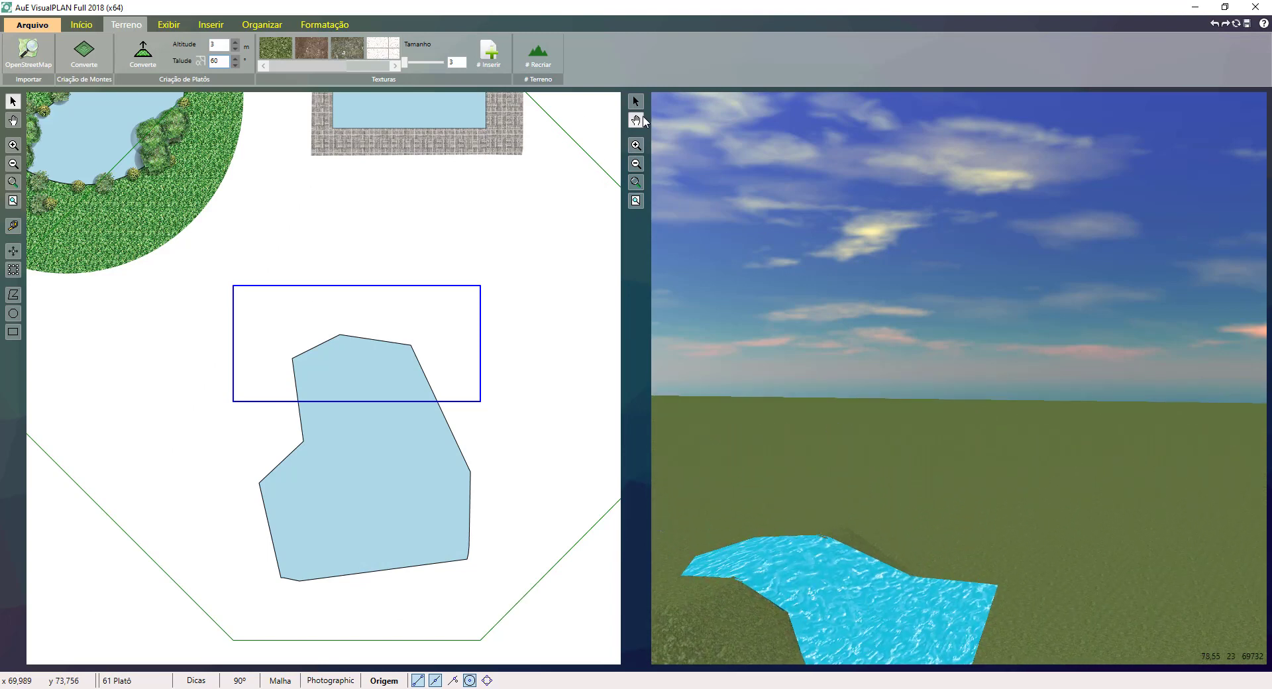
pyautogui.moveTo(818, 569); pyautogui.dragTo(882, 454)
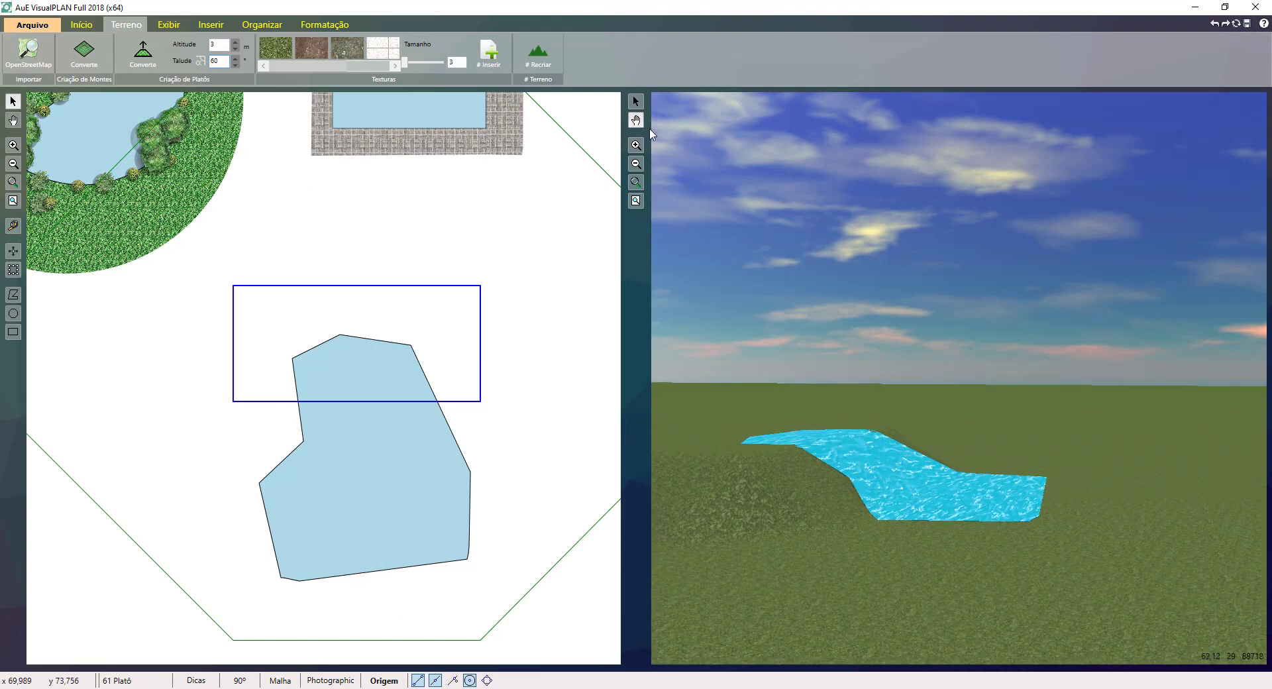
pyautogui.click(636, 103)
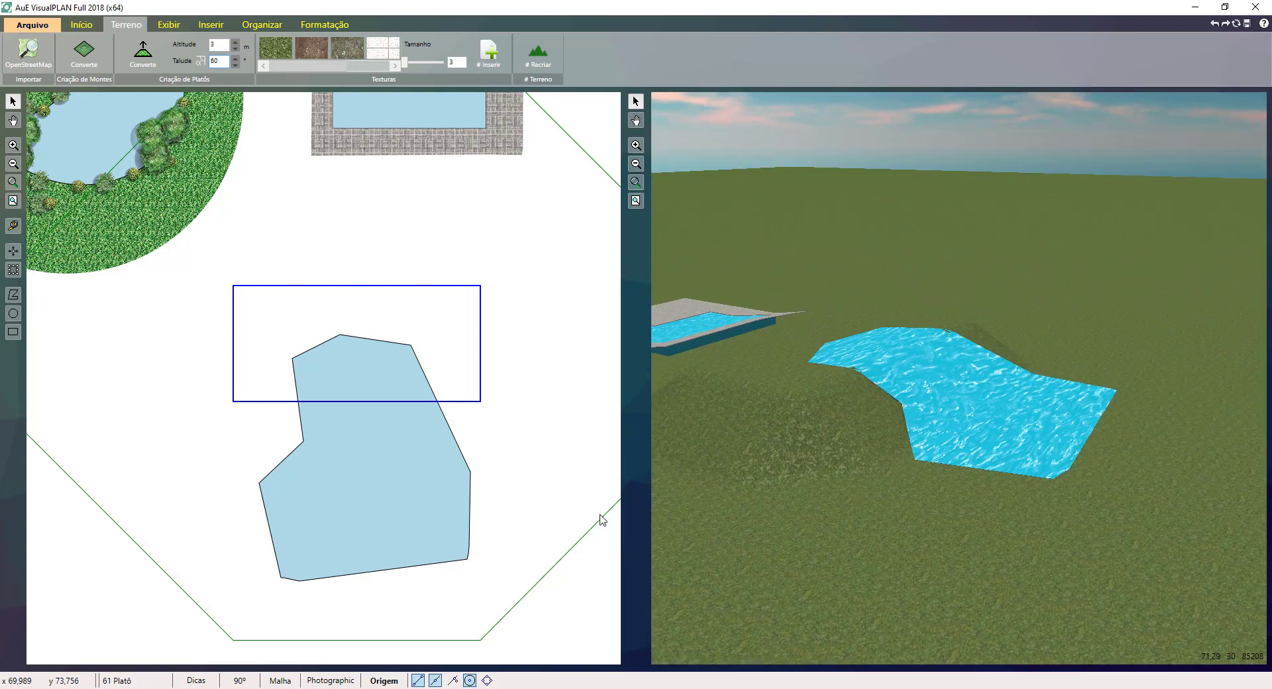
pyautogui.click(361, 459)
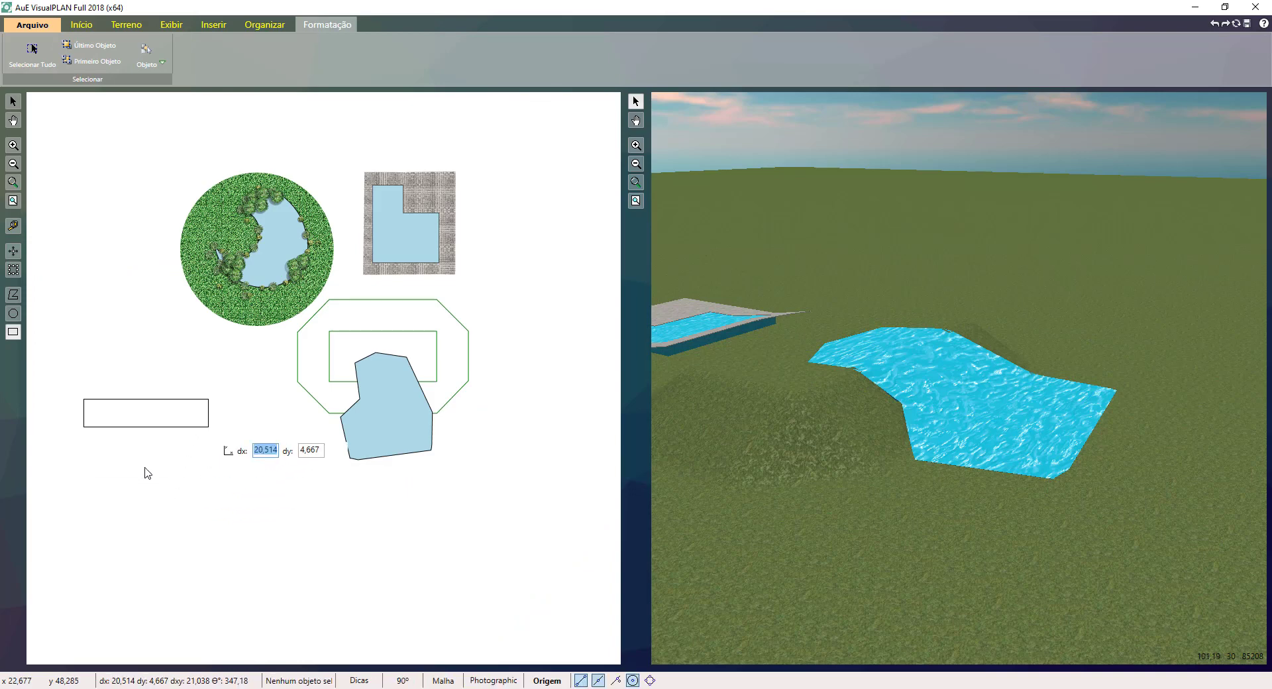
# Complete the lower-left rectangle and convert it into a 3 m plateau with slope 0, then Zoom All.
pyautogui.click(188, 471)
pyautogui.scroll(2, 103, 477)
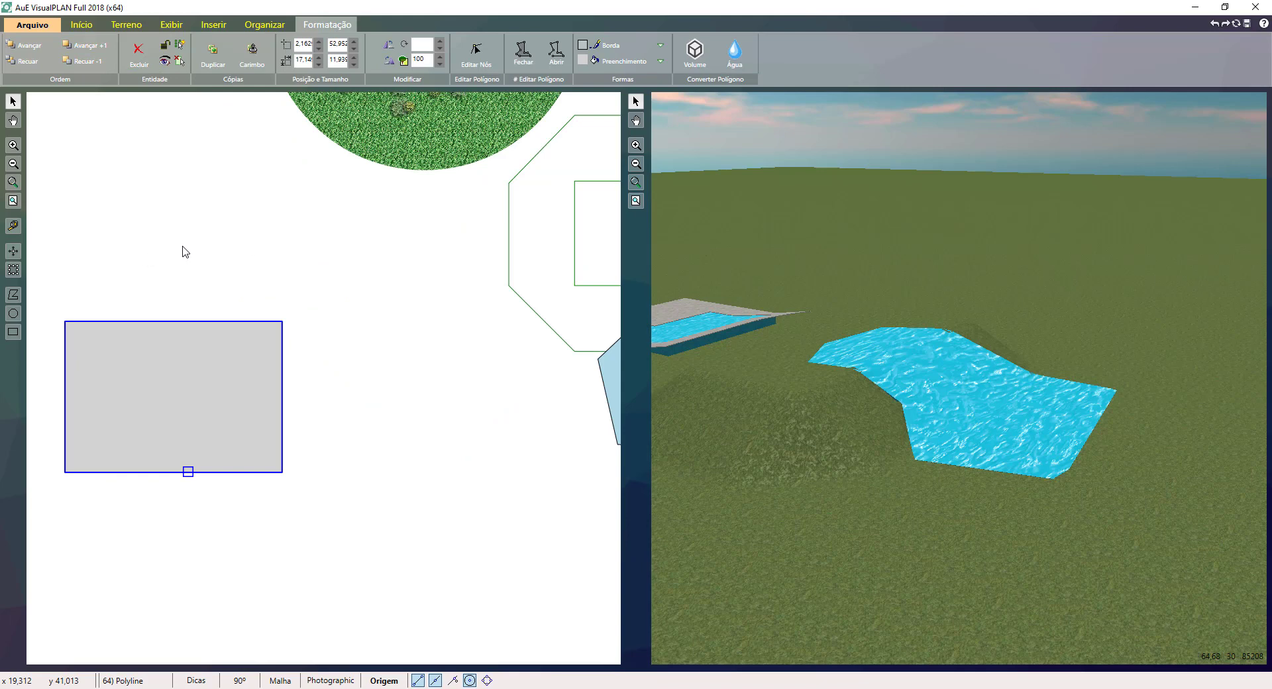
pyautogui.click(126, 25)
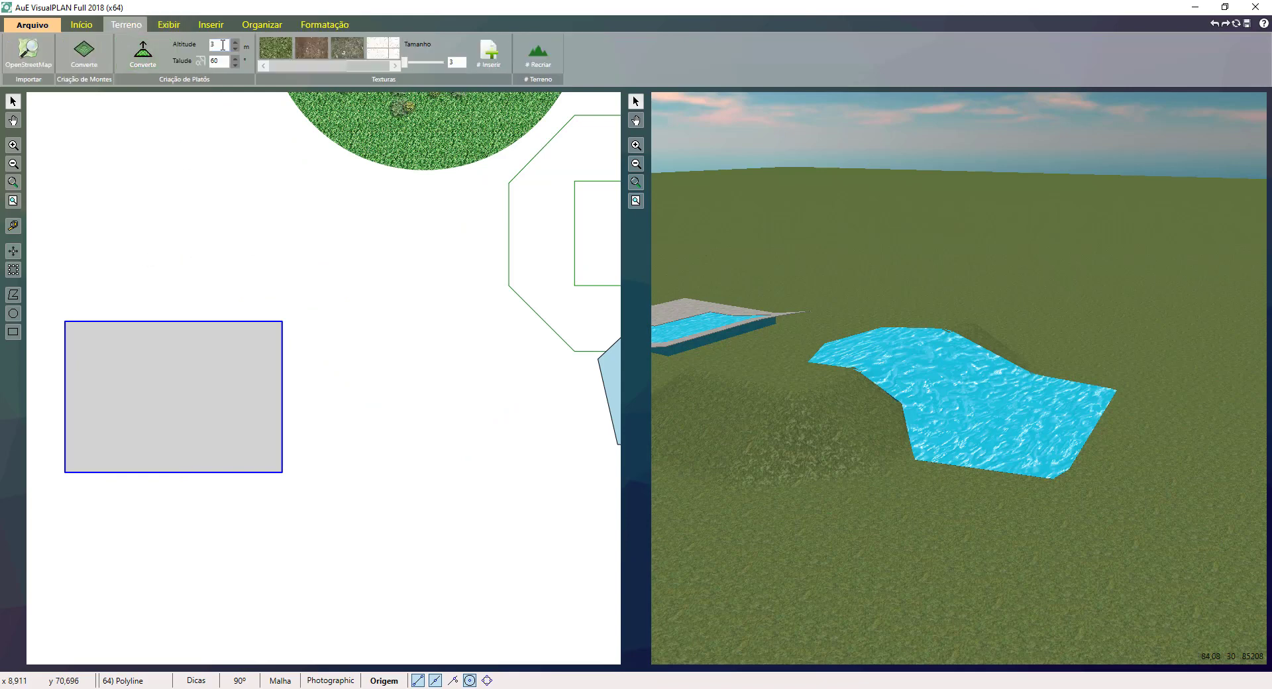
pyautogui.click(215, 64)
pyautogui.write('0')
pyautogui.click(143, 53)
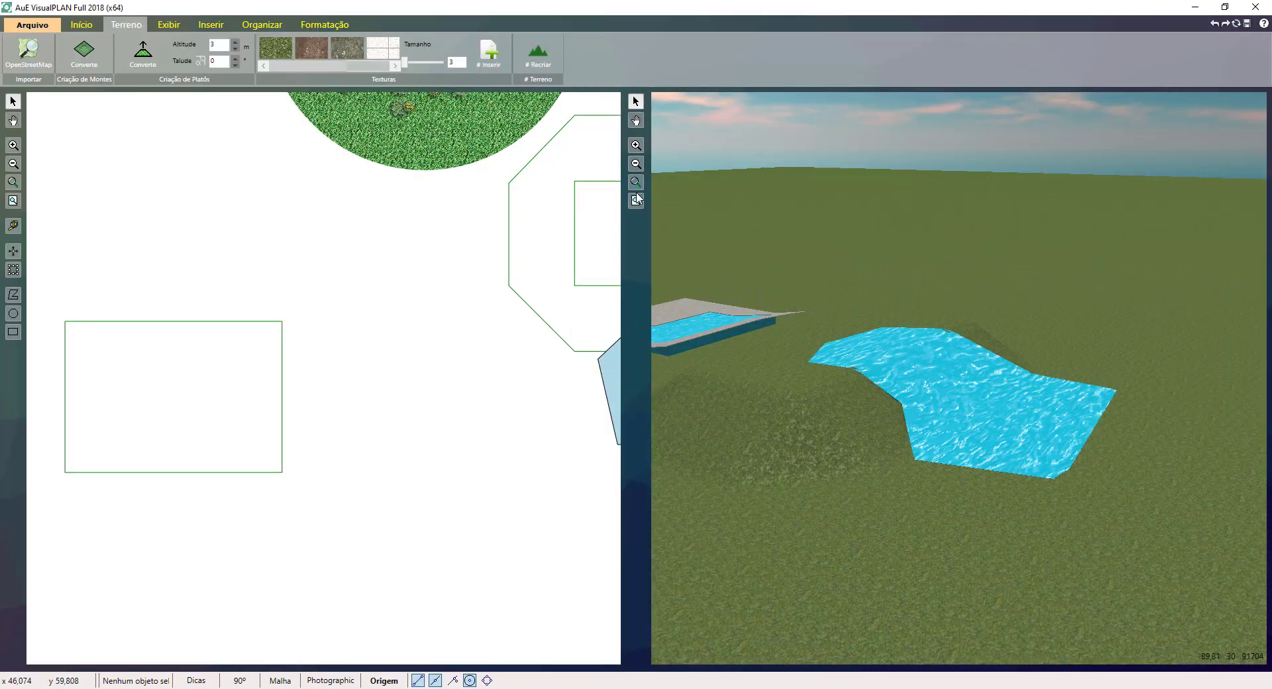
pyautogui.click(636, 199)
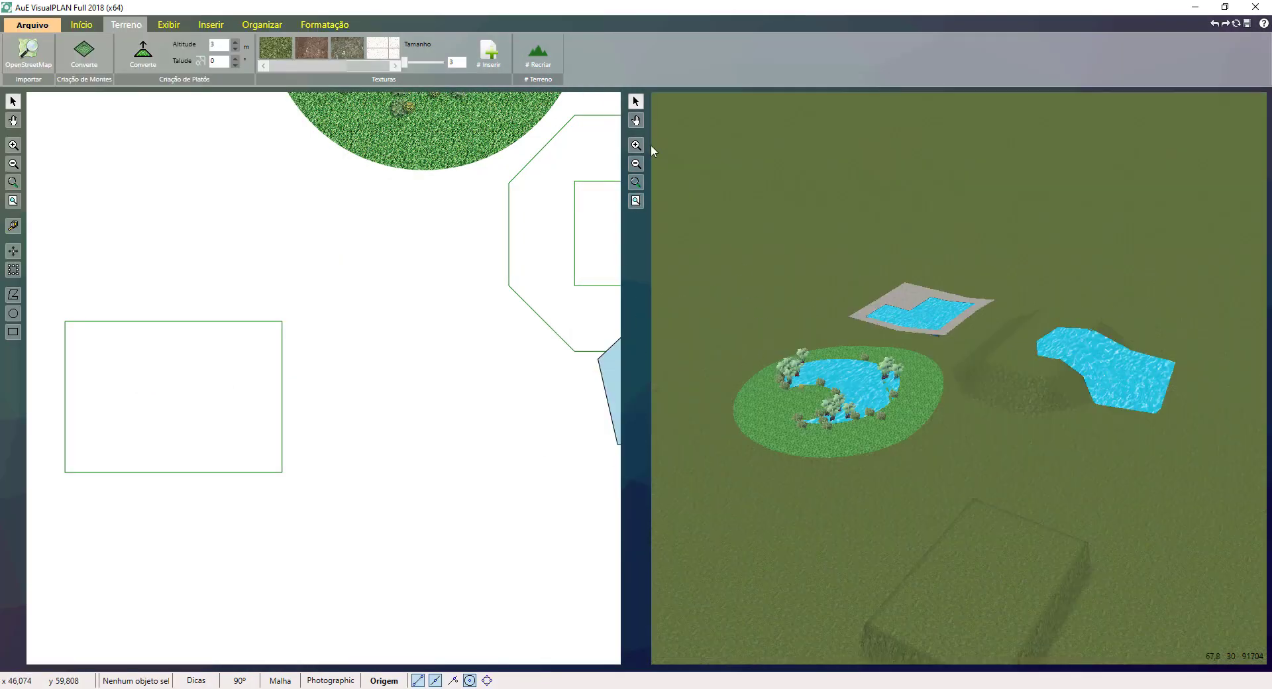
pyautogui.moveTo(994, 499); pyautogui.dragTo(942, 326)
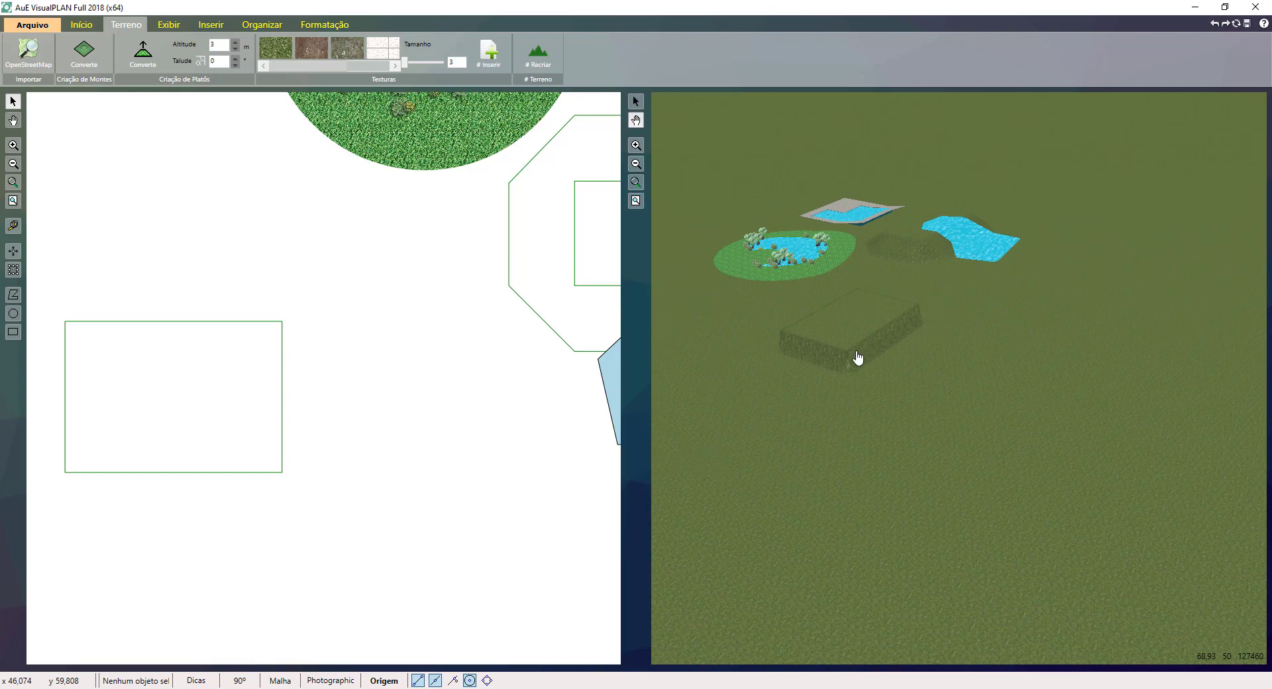
pyautogui.scroll(8, 744, 331)
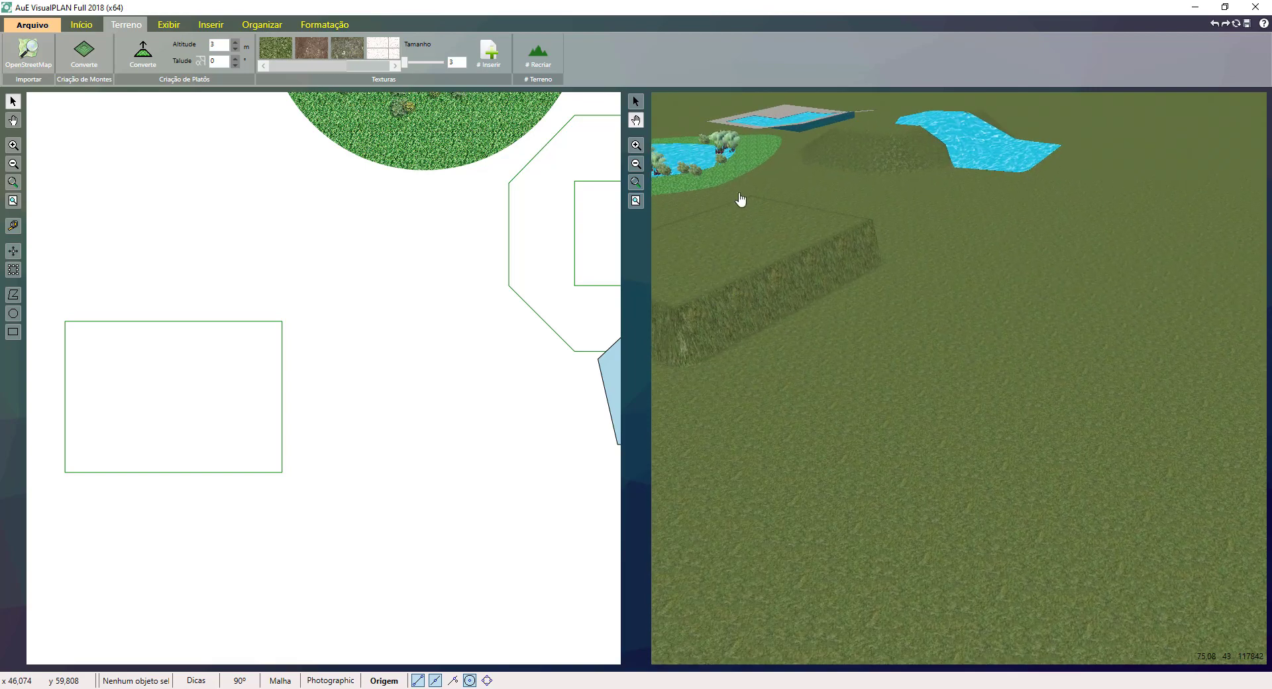
# Draw a rectangle across the tall plateau's lower edge, make it water, and raise its Posição 3D height.
pyautogui.click(14, 333)
pyautogui.click(113, 396)
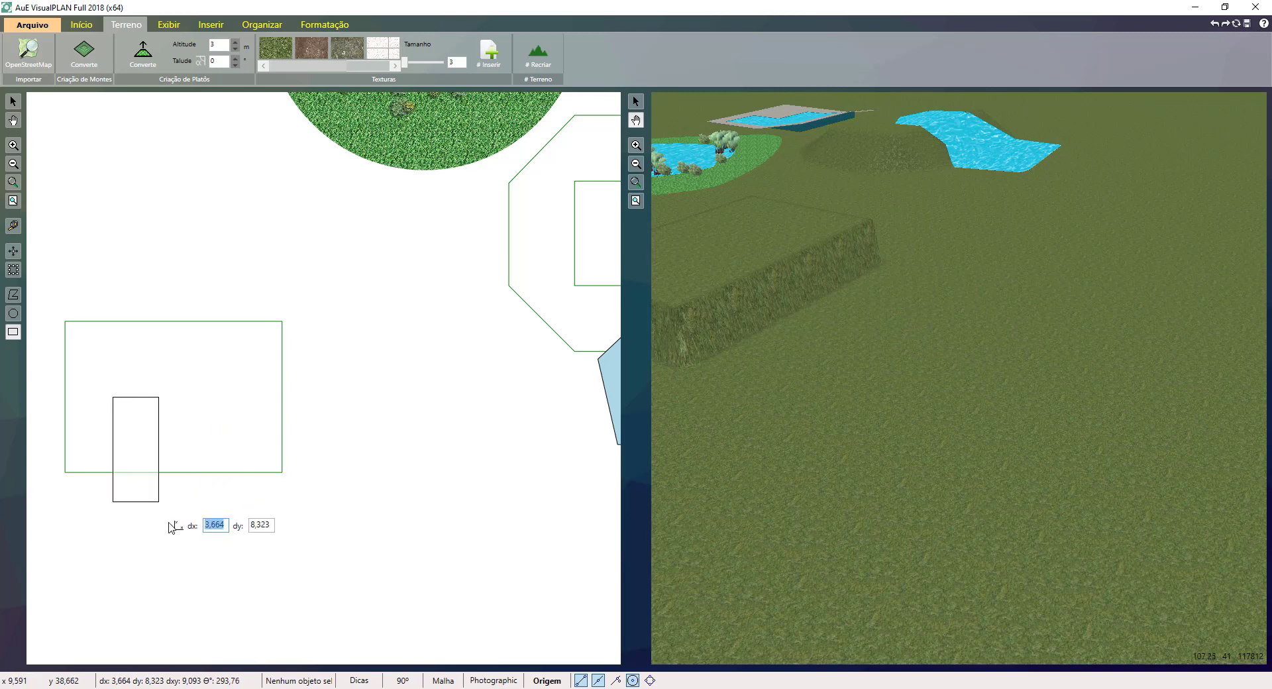
pyautogui.click(237, 612)
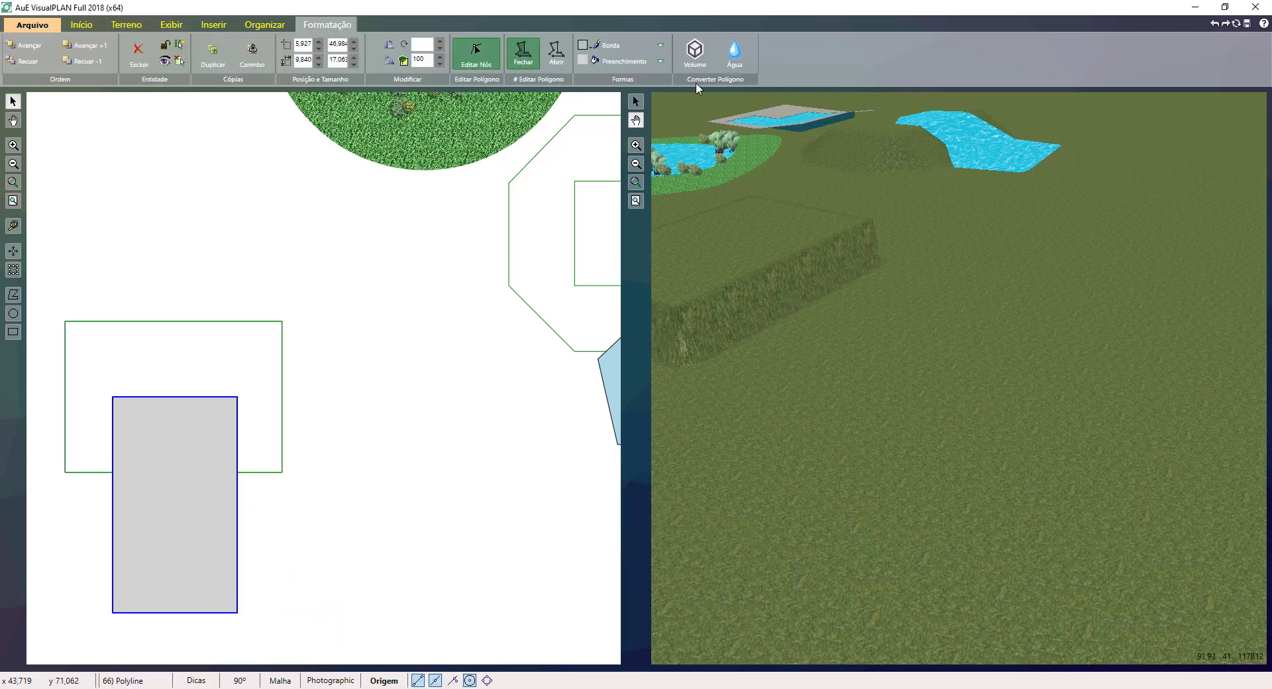
pyautogui.click(734, 53)
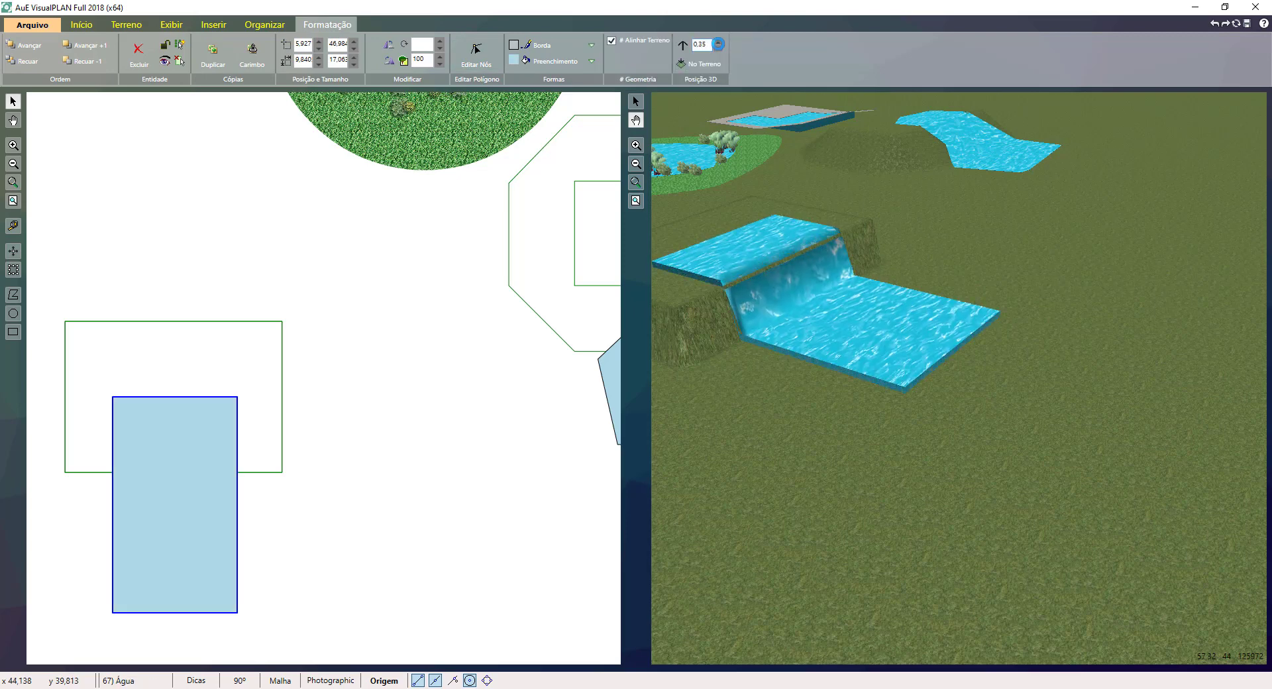
pyautogui.click(718, 44)
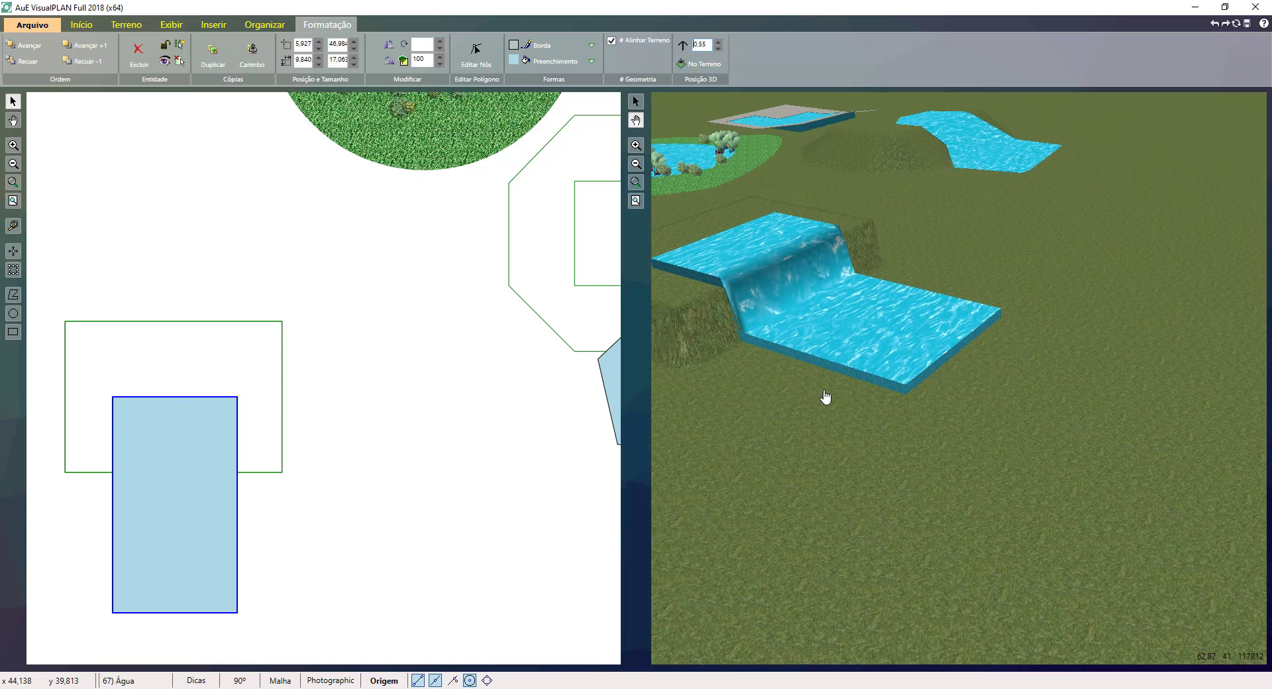
# Outline a closed border polygon surrounding the waterfall pool rectangle.
pyautogui.moveTo(825, 396)
pyautogui.mouseDown()
pyautogui.moveTo(889, 399)
pyautogui.moveTo(809, 487)
pyautogui.mouseUp()
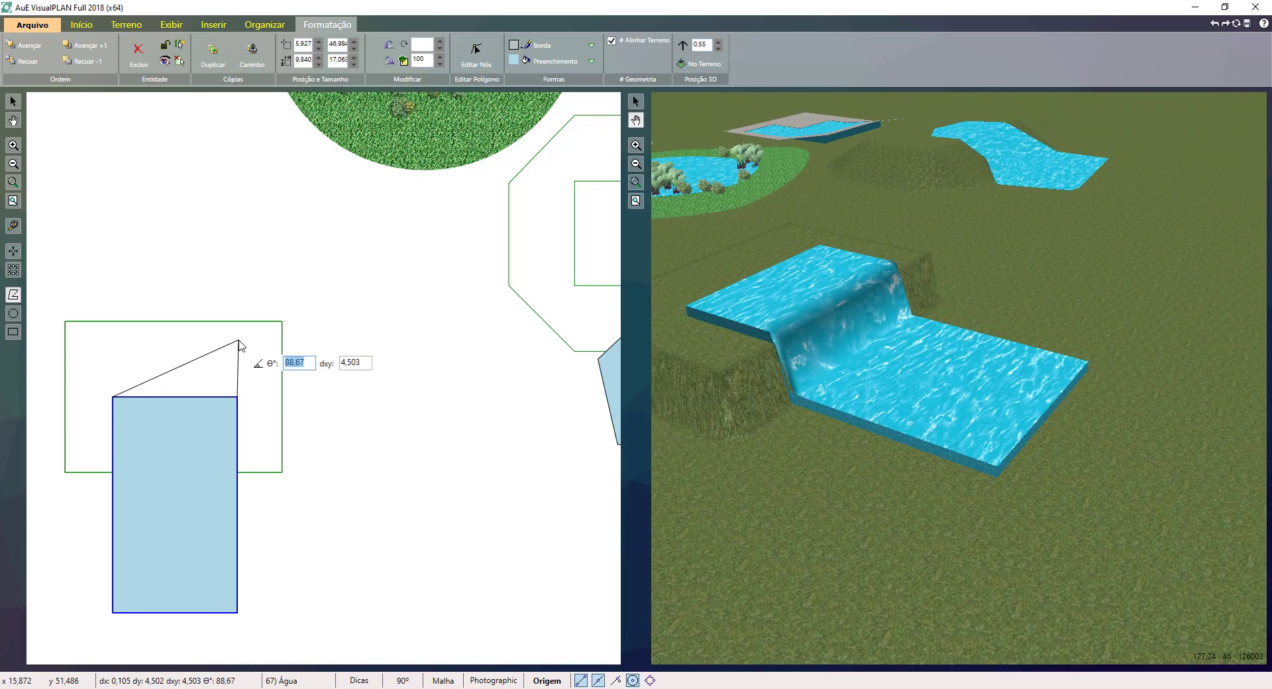
pyautogui.click(239, 340)
pyautogui.click(90, 344)
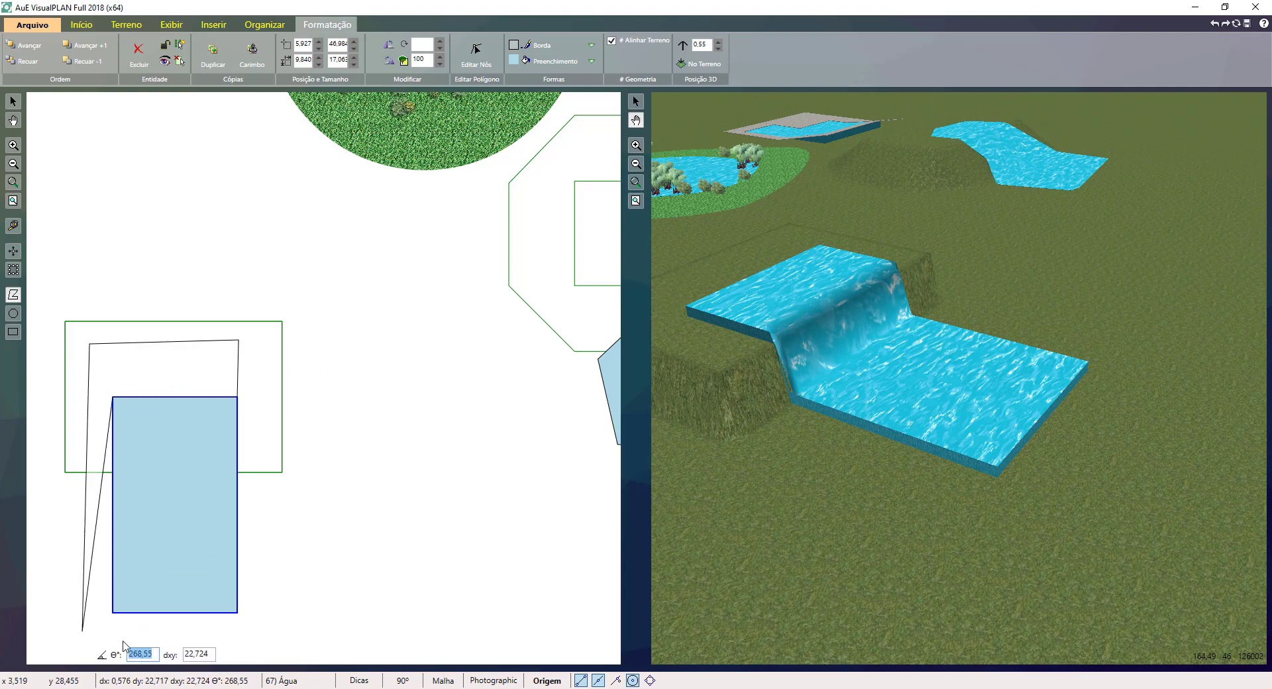
pyautogui.click(82, 631)
pyautogui.click(237, 637)
pyautogui.click(237, 613)
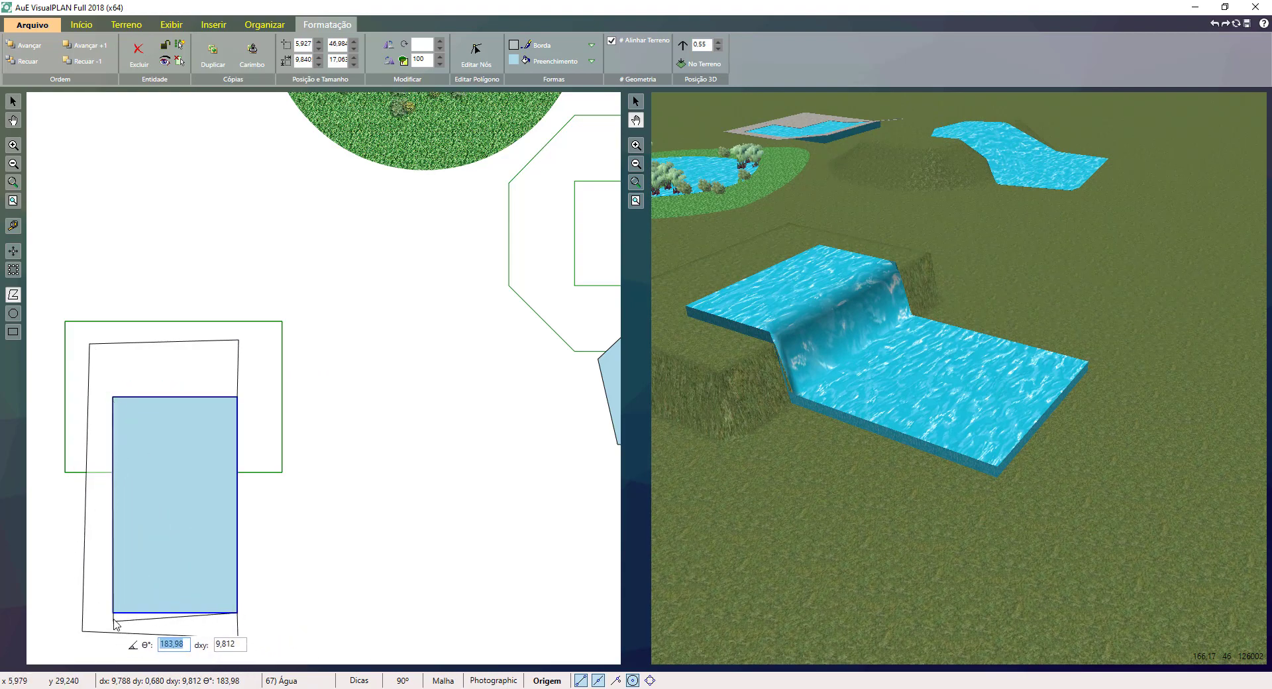
pyautogui.click(113, 612)
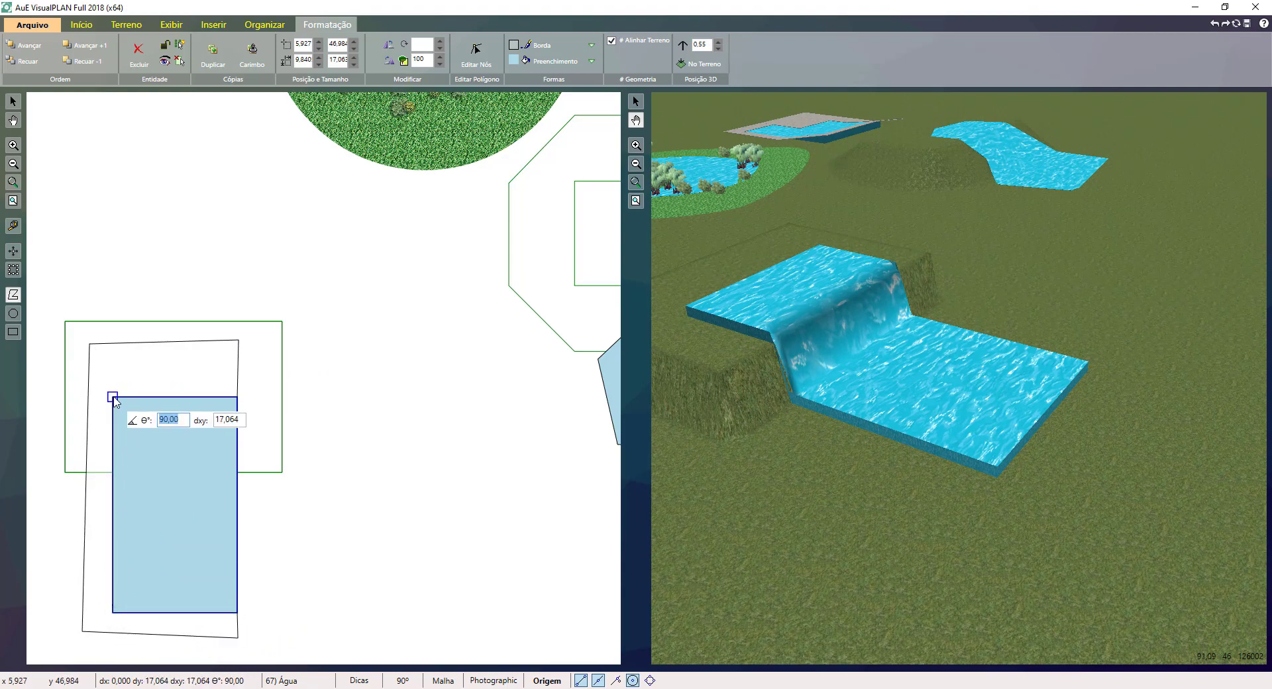
pyautogui.click(112, 397)
pyautogui.doubleClick(228, 398)
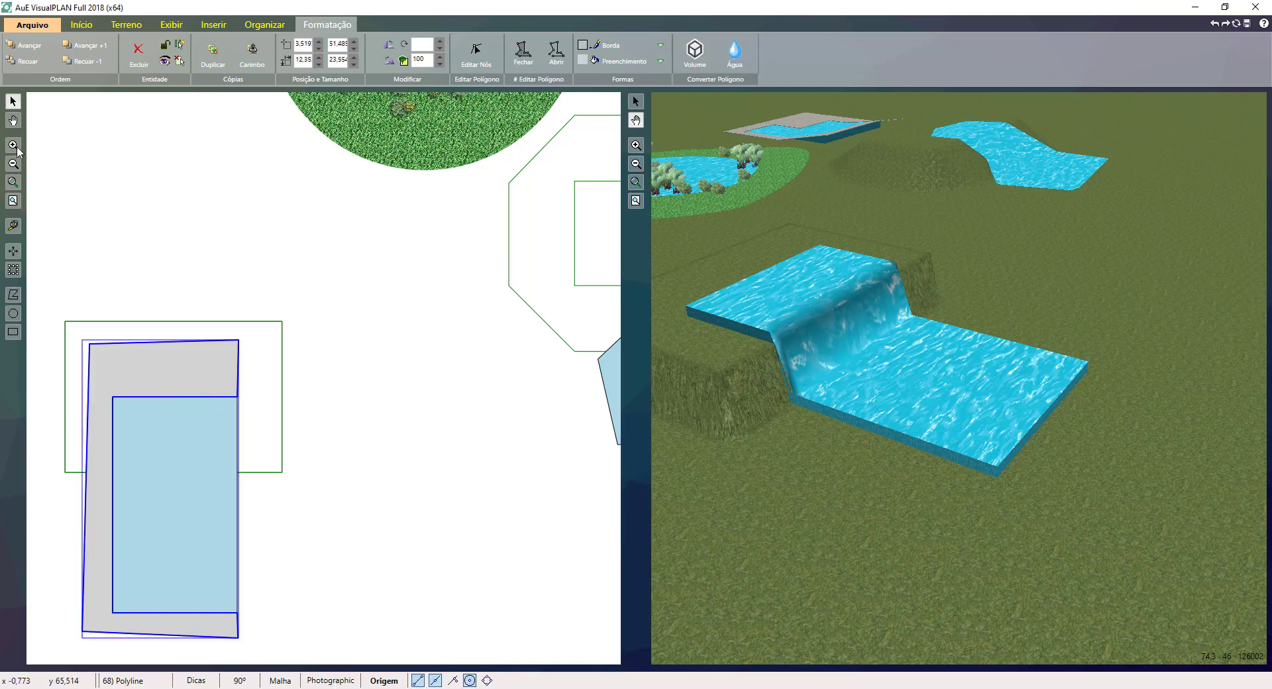
# Draw a thin polygon strip along the pool's right side and fill it with paving.
pyautogui.click(13, 294)
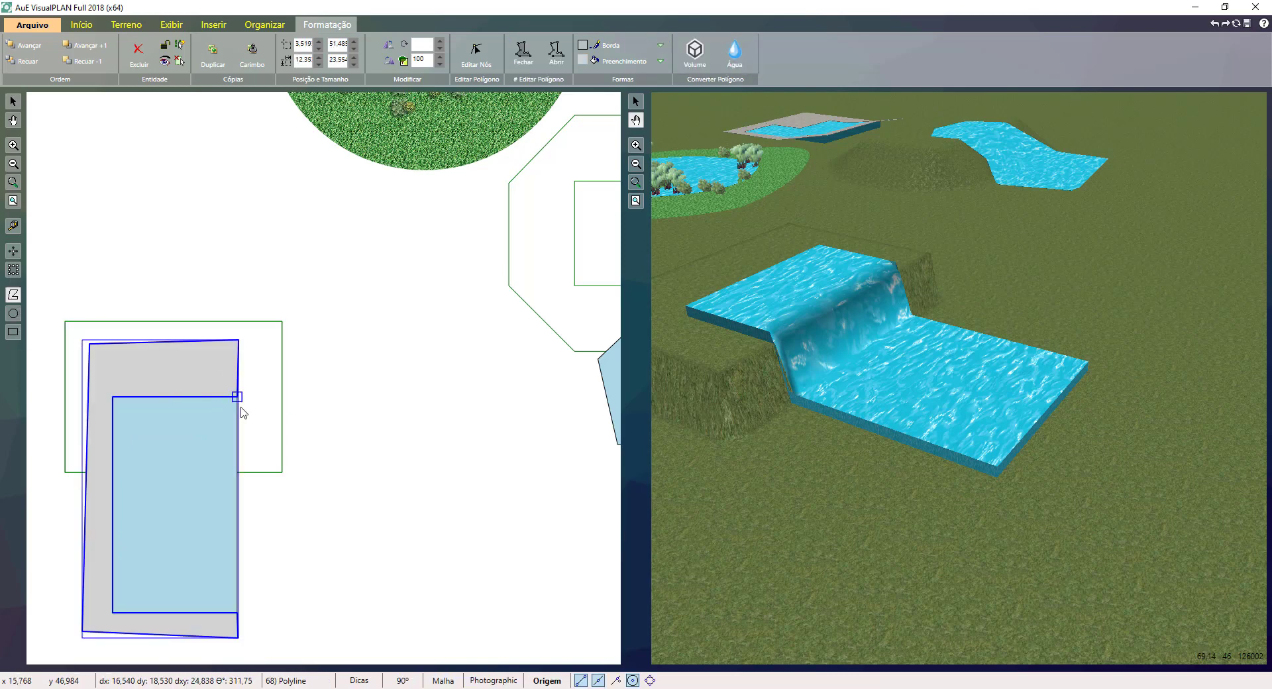
pyautogui.click(237, 397)
pyautogui.click(238, 341)
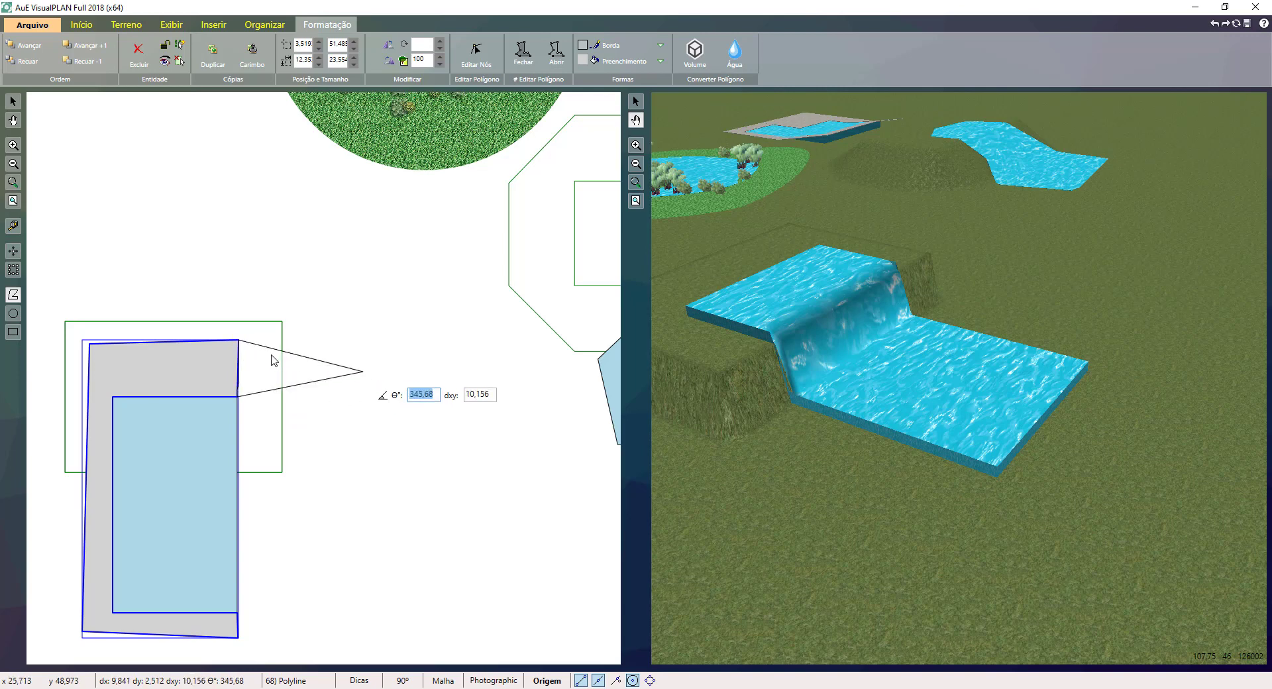
pyautogui.click(270, 355)
pyautogui.click(264, 637)
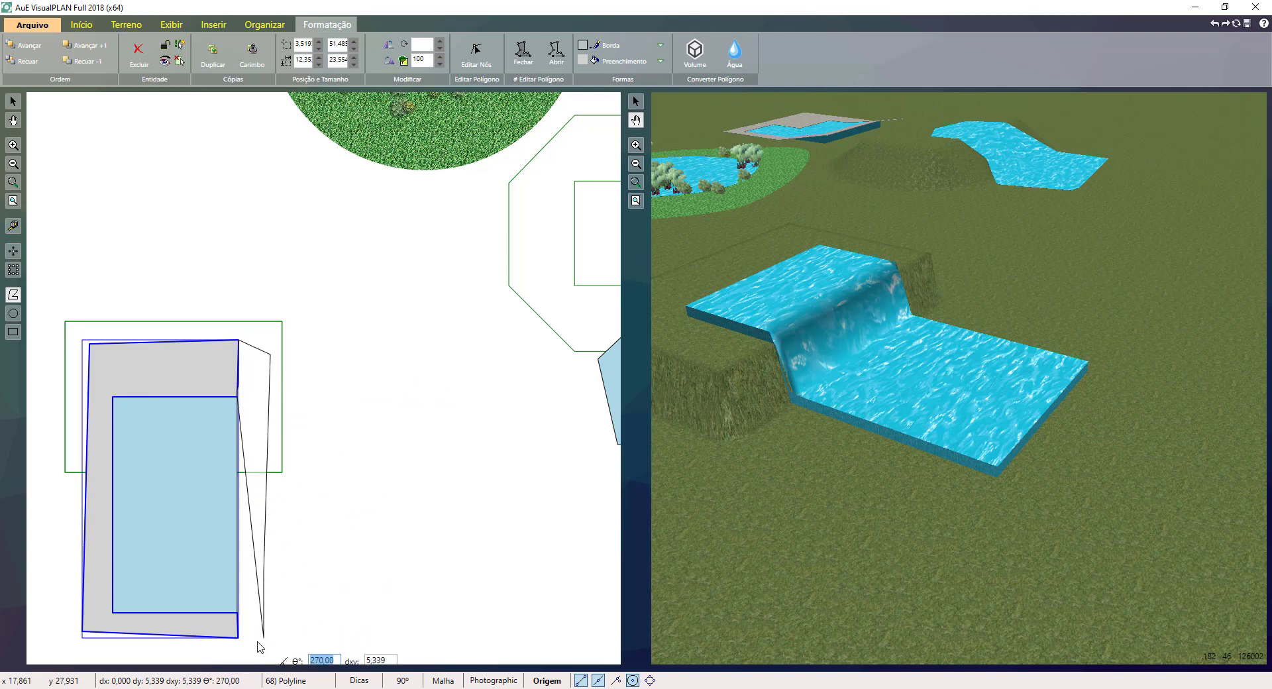
pyautogui.click(237, 637)
pyautogui.click(237, 612)
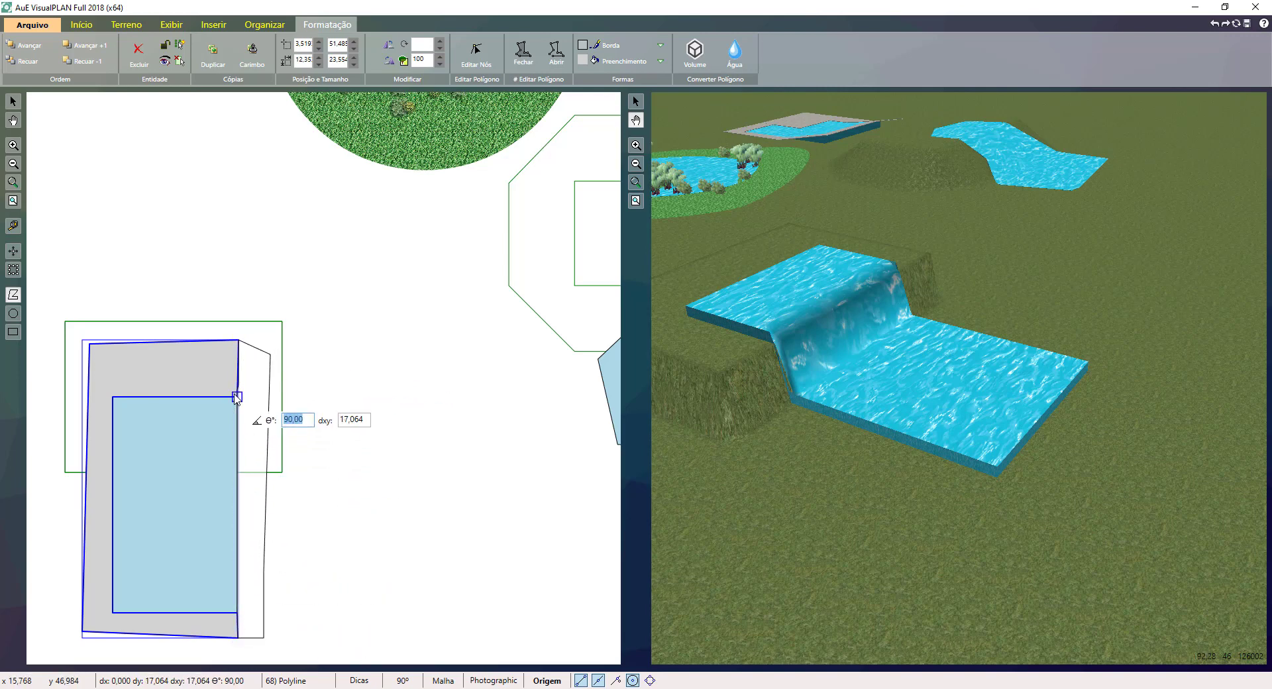
pyautogui.doubleClick(255, 388)
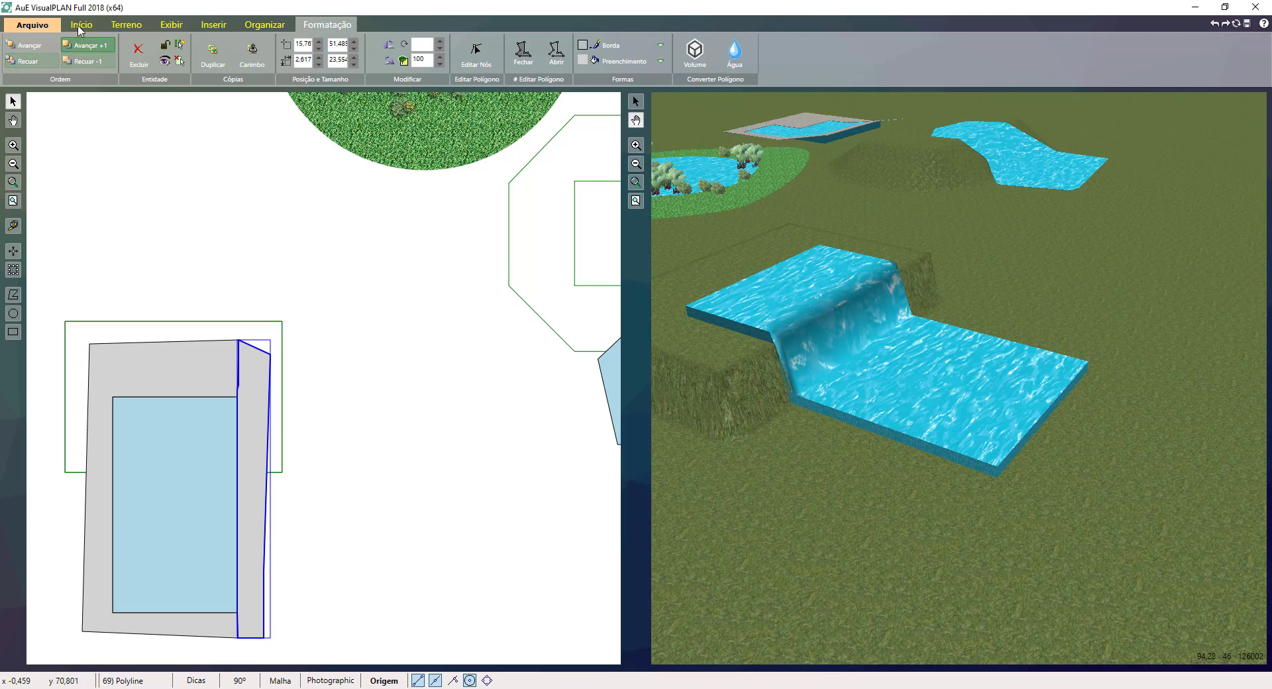
pyautogui.click(81, 24)
pyautogui.click(339, 46)
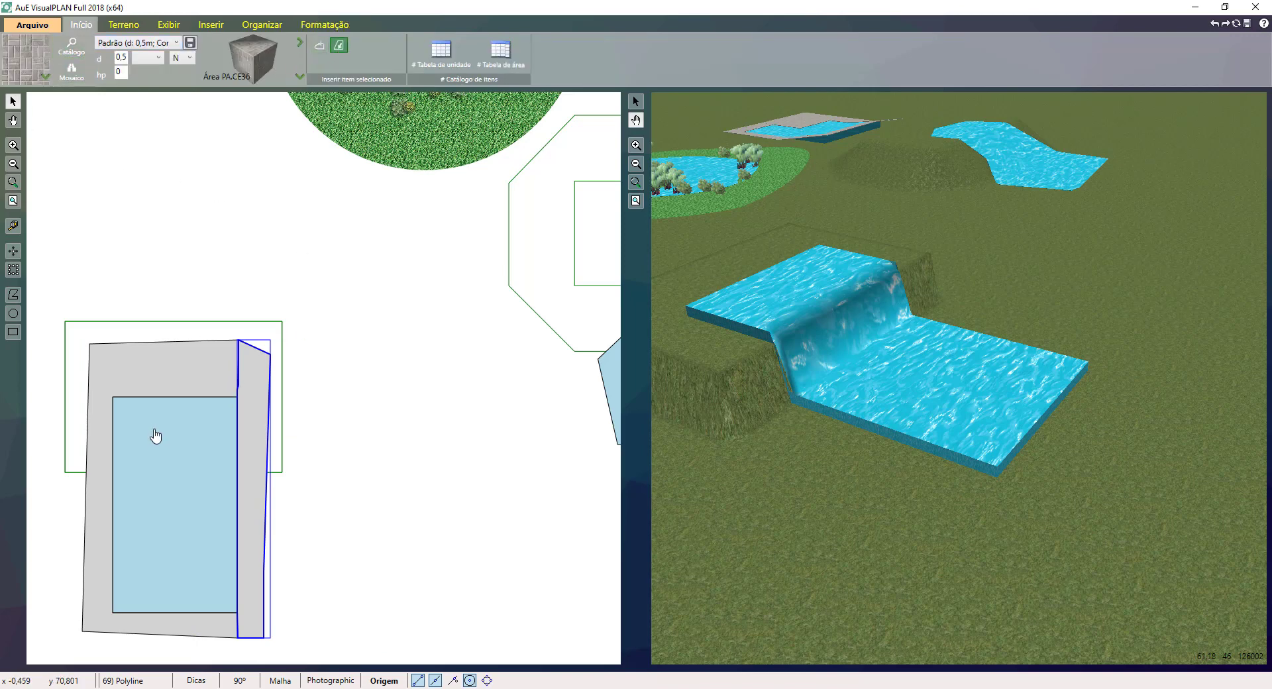
# Pave the grey border around the pool and raise it to height 0.6.
pyautogui.click(177, 380)
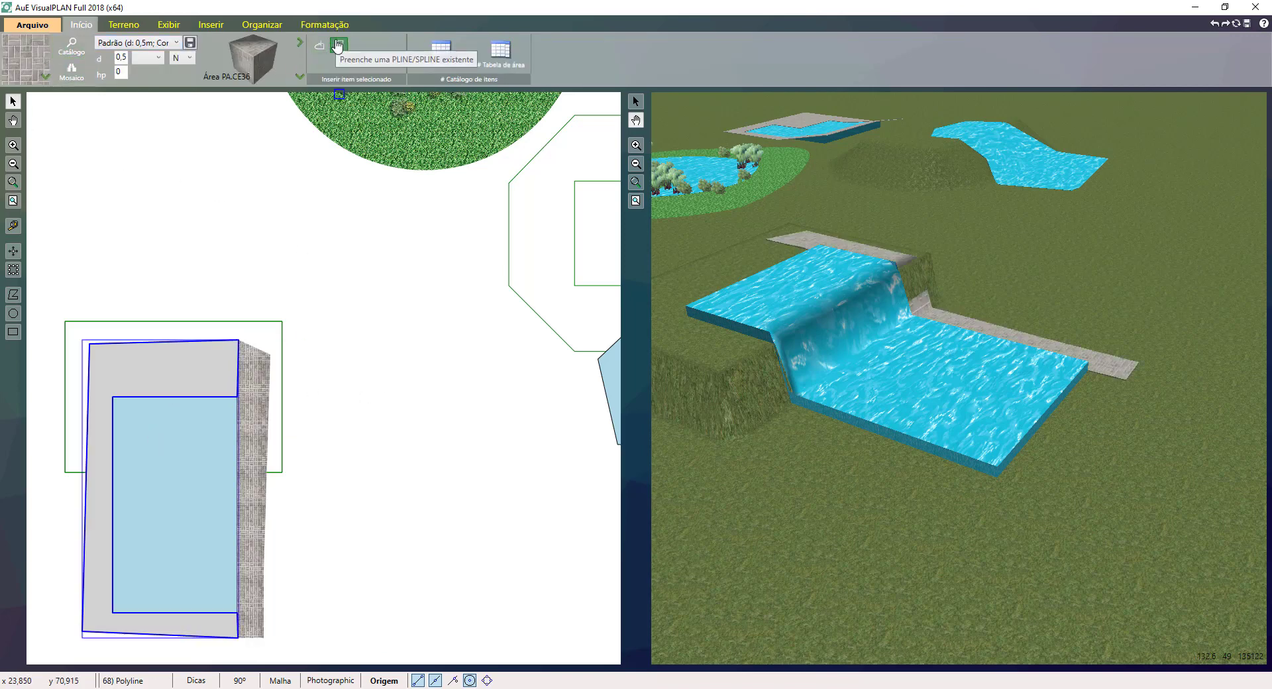
pyautogui.click(339, 45)
pyautogui.click(160, 377)
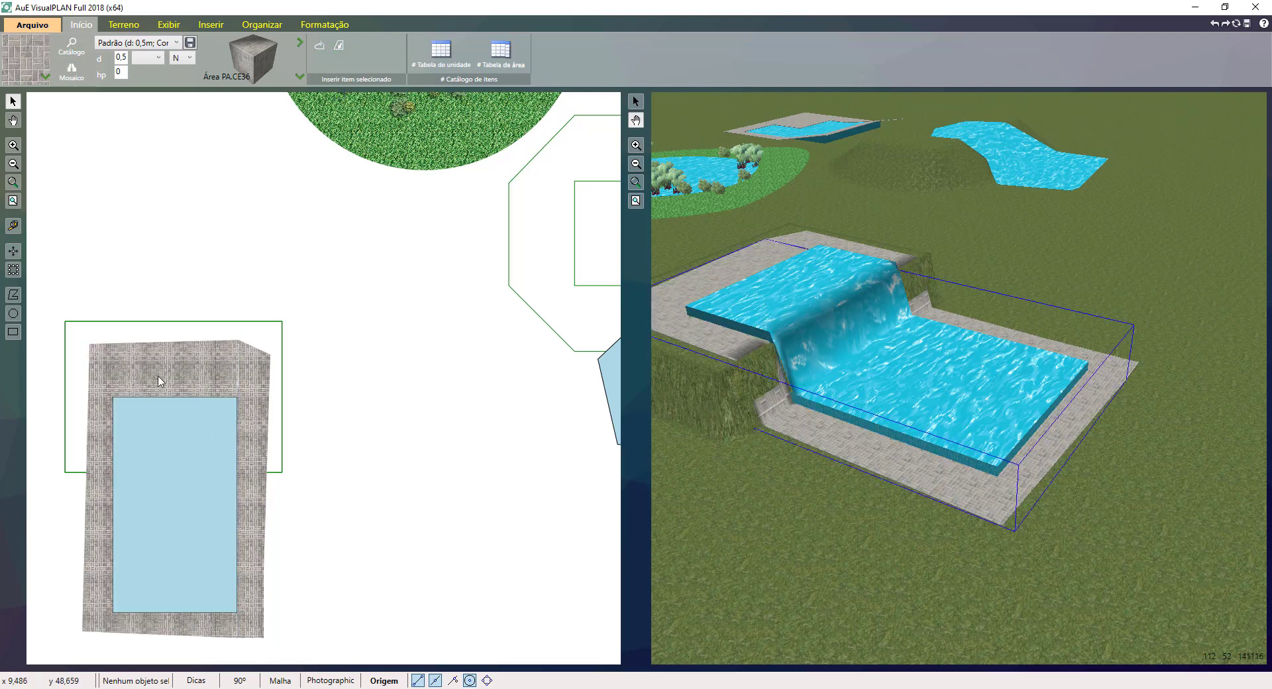
pyautogui.click(325, 24)
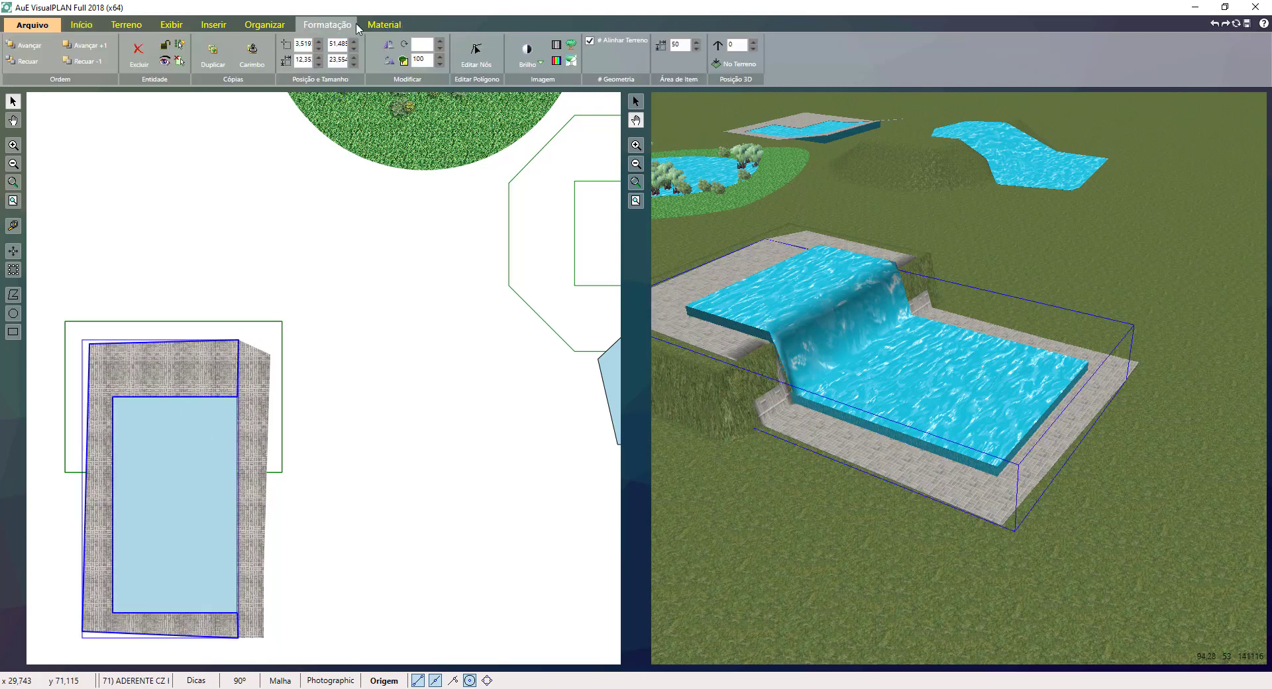
pyautogui.click(754, 42)
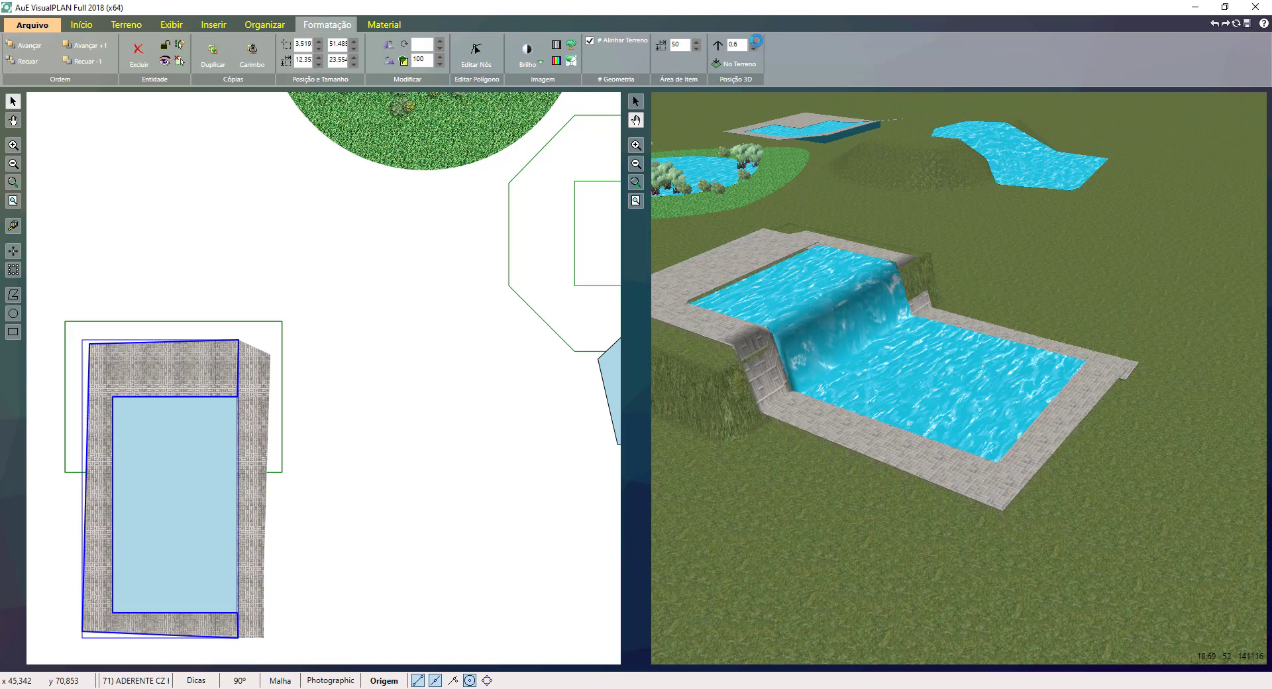
# Raise the narrow right border strip to height 0.7, then select the grass-circle pond's water.
pyautogui.click(254, 372)
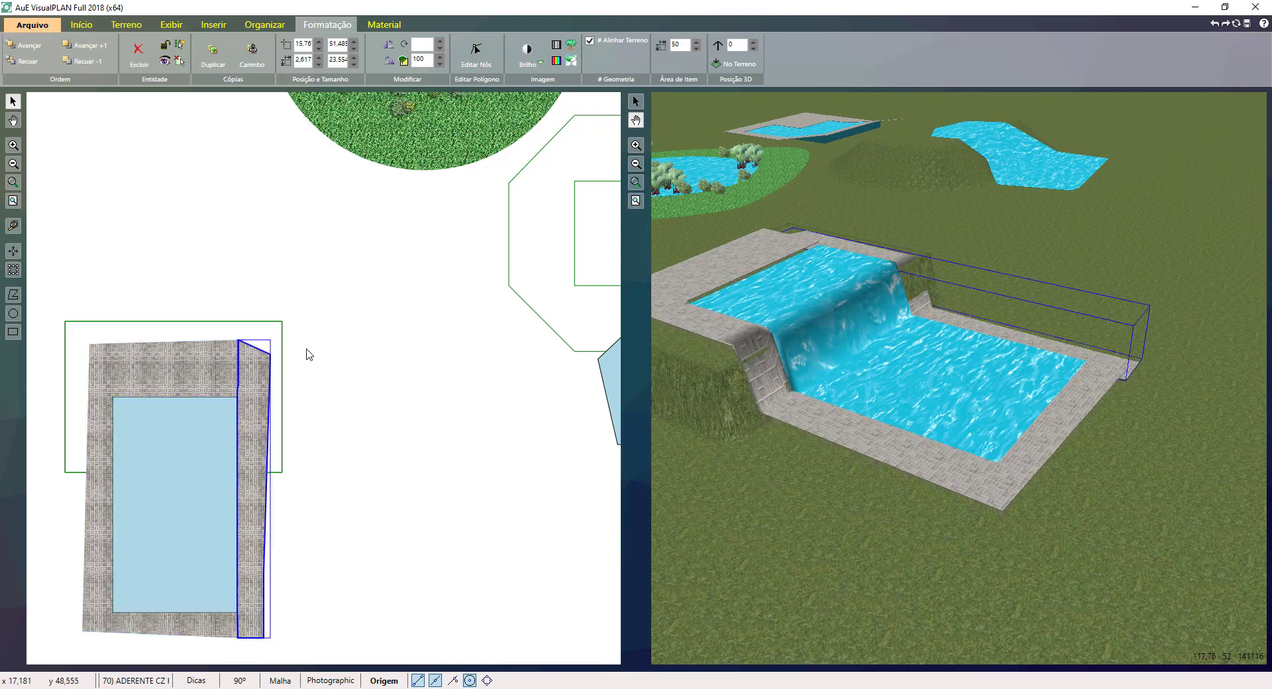
pyautogui.click(750, 43)
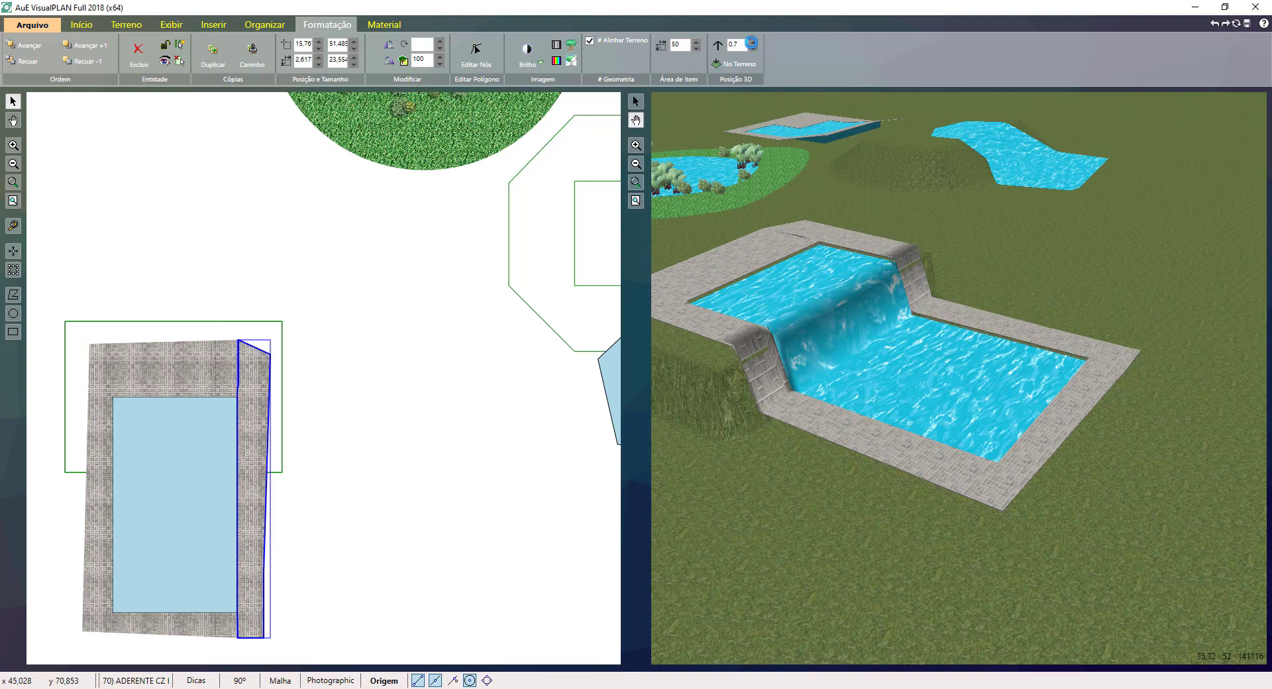
pyautogui.moveTo(991, 559); pyautogui.dragTo(1036, 503)
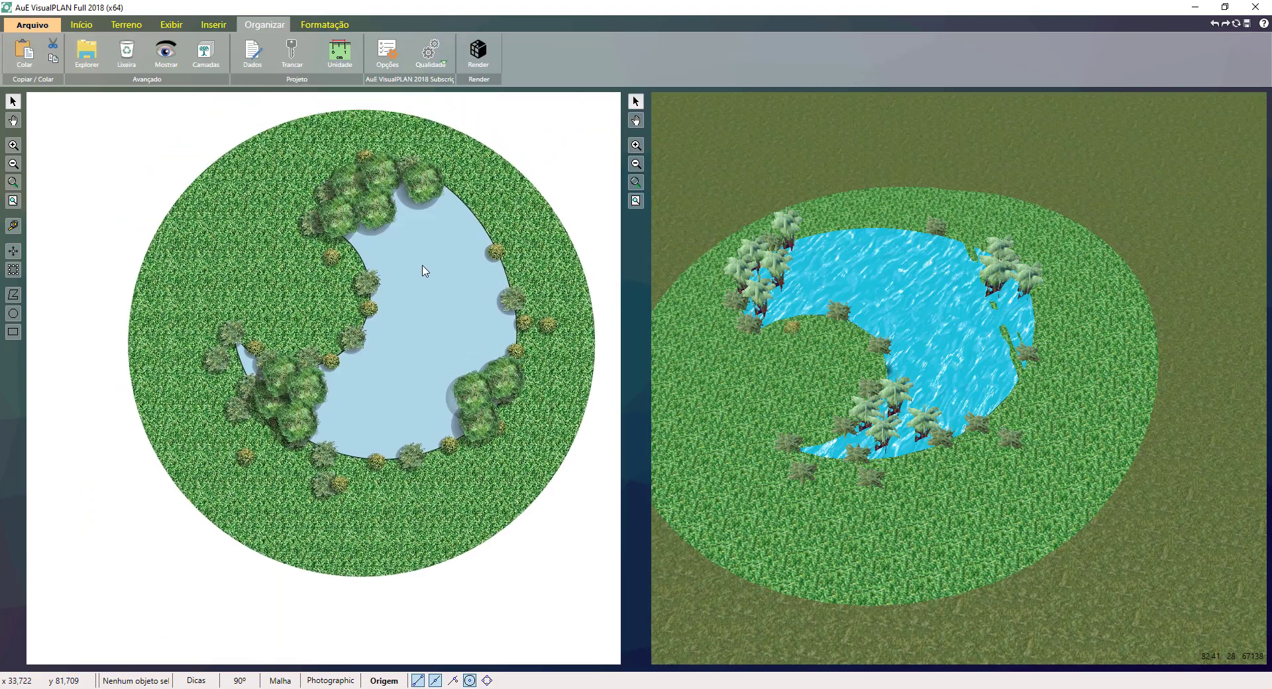
pyautogui.click(450, 306)
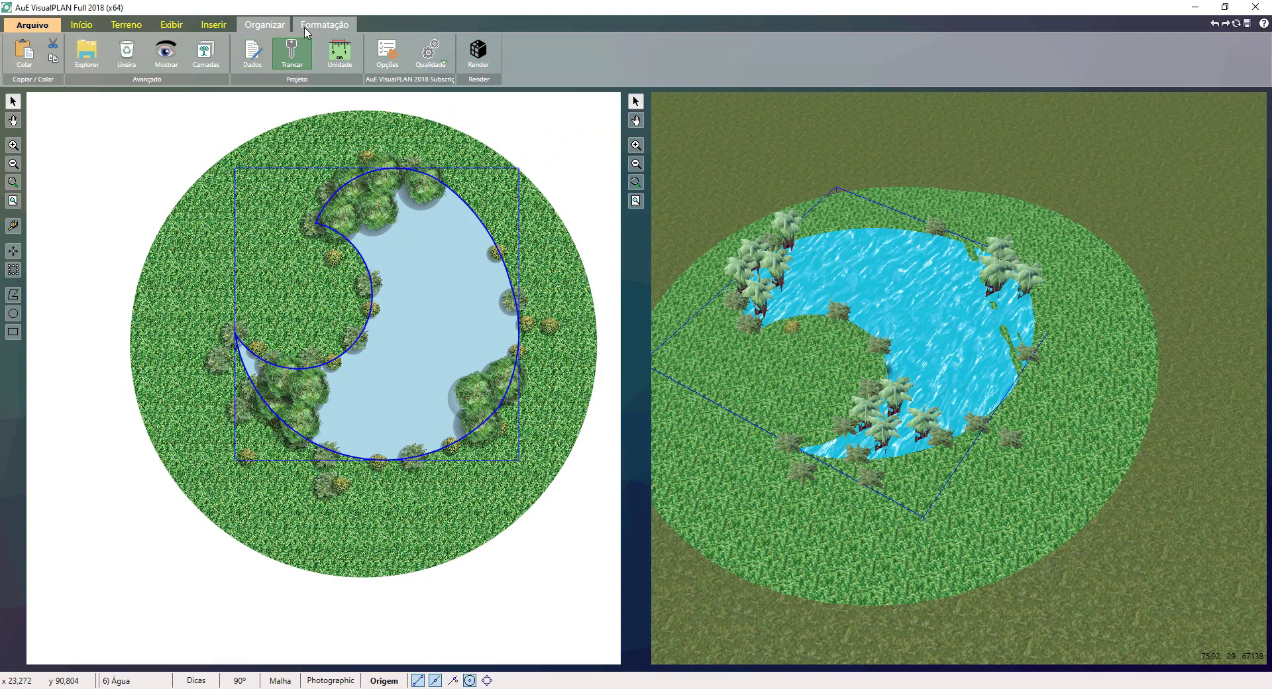
# Render the project via Organizar > Render with Sombra set to Melhor.
pyautogui.click(163, 27)
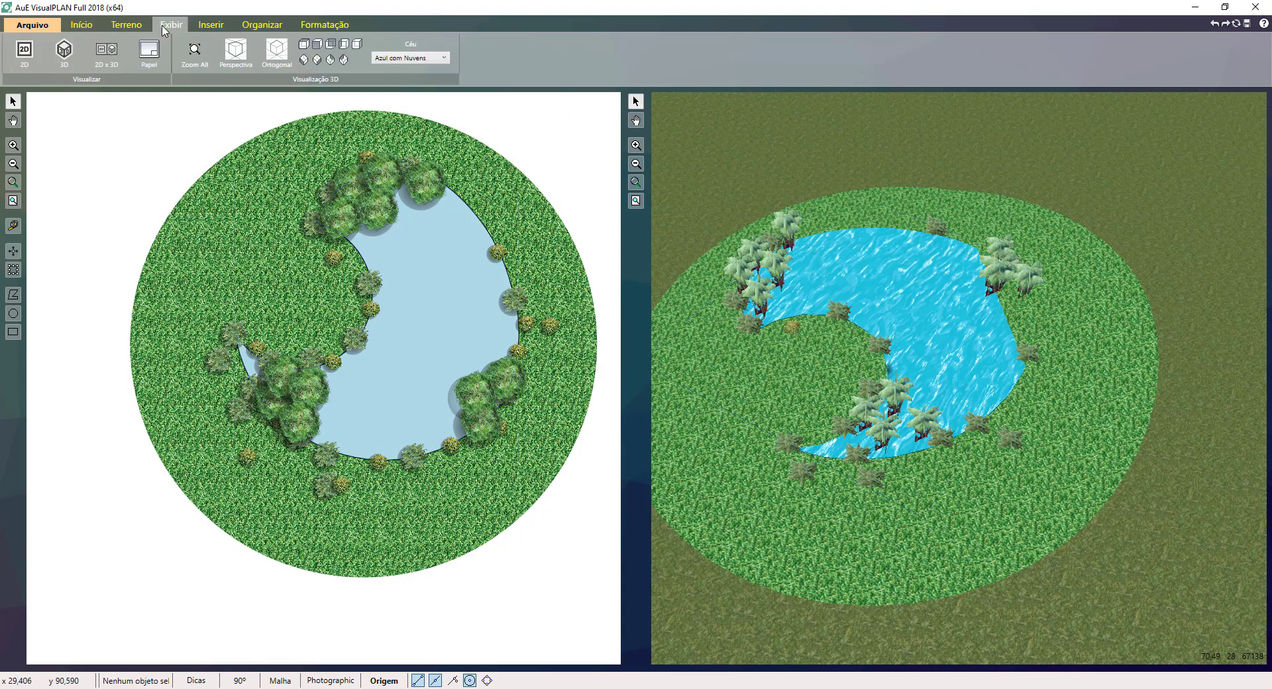
pyautogui.click(263, 25)
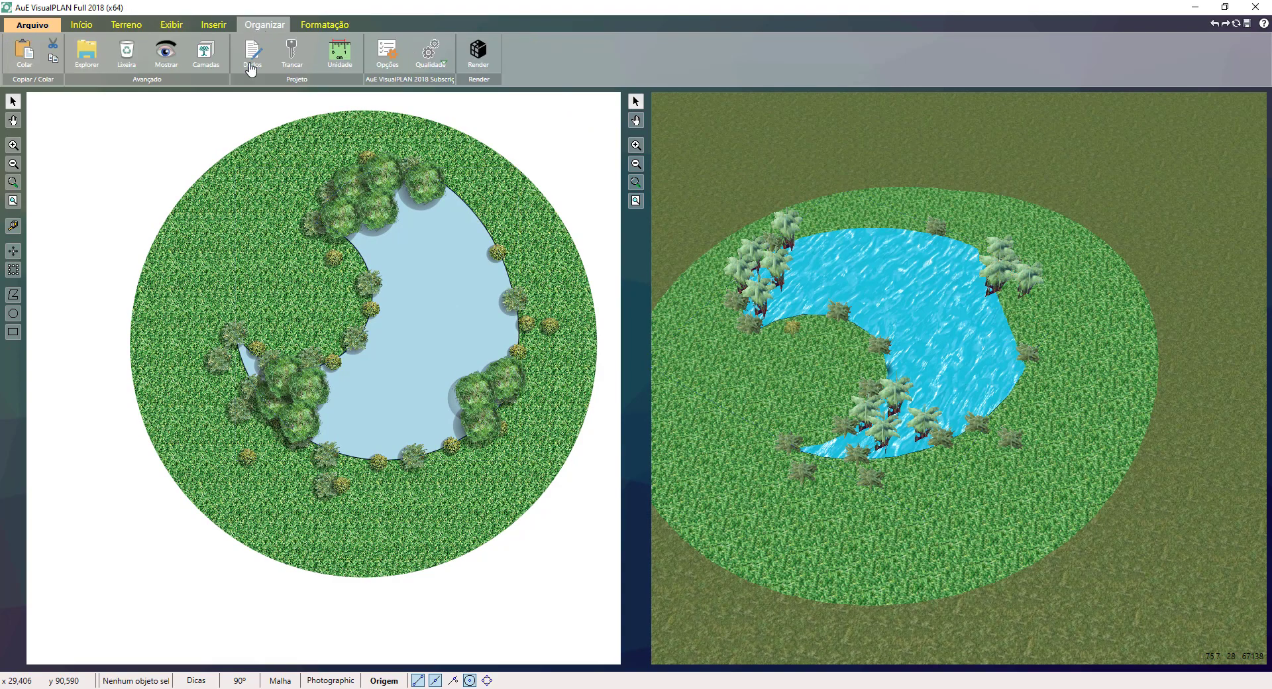
pyautogui.click(478, 52)
pyautogui.click(586, 388)
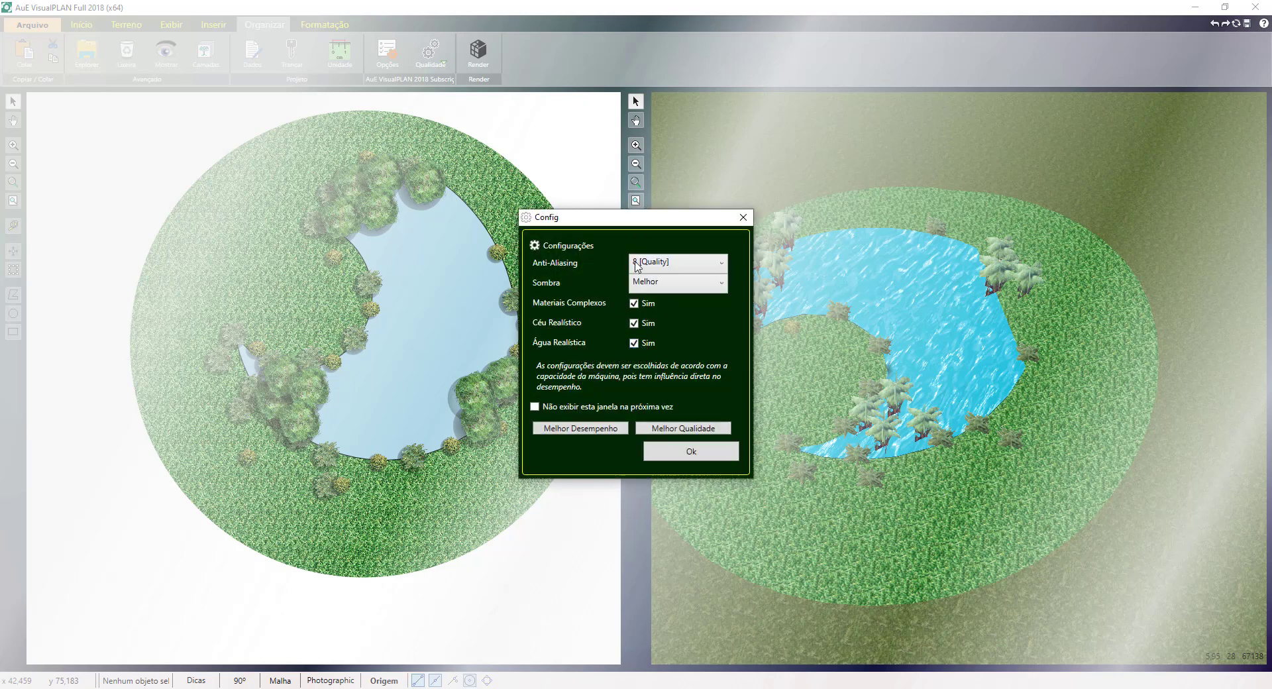
pyautogui.click(685, 286)
pyautogui.click(685, 286)
pyautogui.click(699, 459)
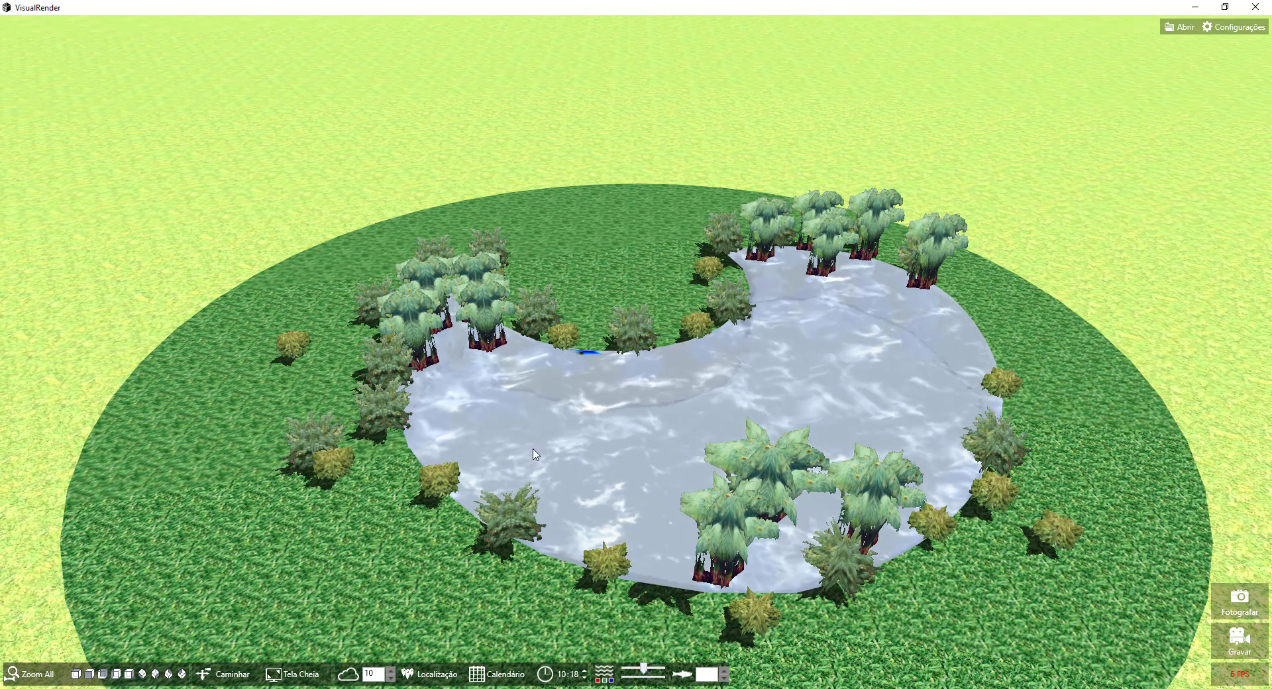
# Adjust the Cor da água slider to give the pond darker blue water.
pyautogui.click(651, 671)
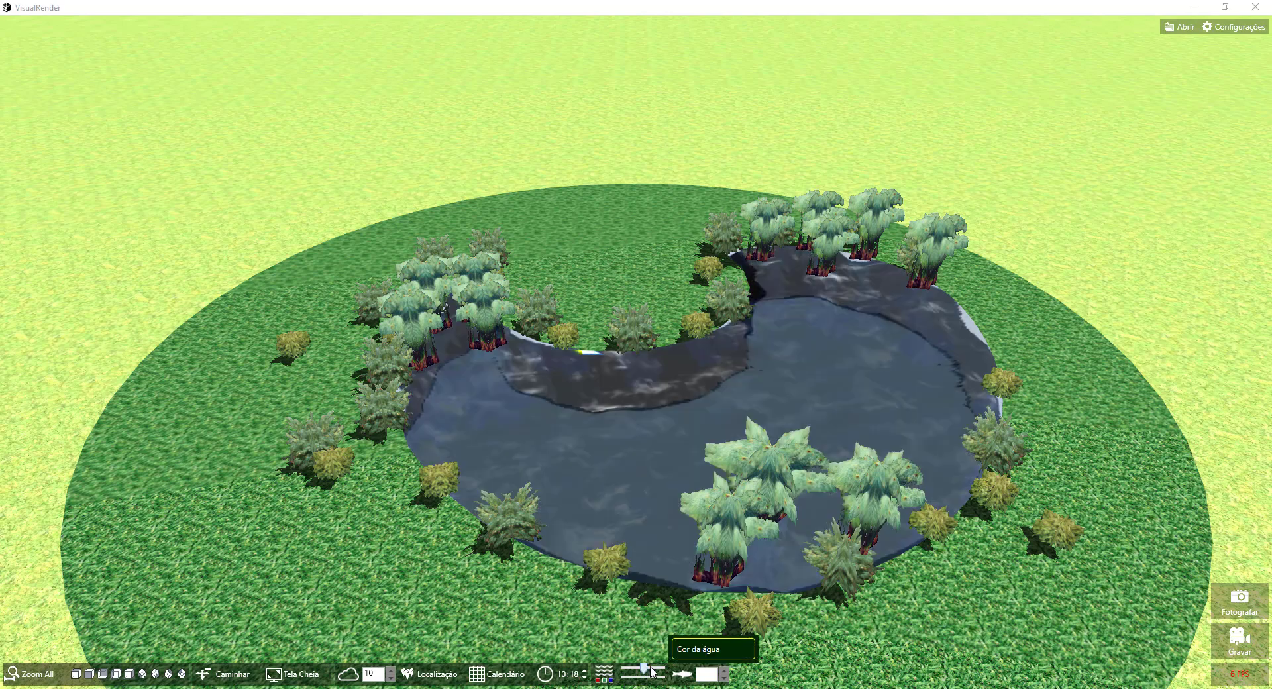
pyautogui.moveTo(651, 672)
pyautogui.mouseDown()
pyautogui.moveTo(631, 673)
pyautogui.moveTo(661, 672)
pyautogui.mouseUp()
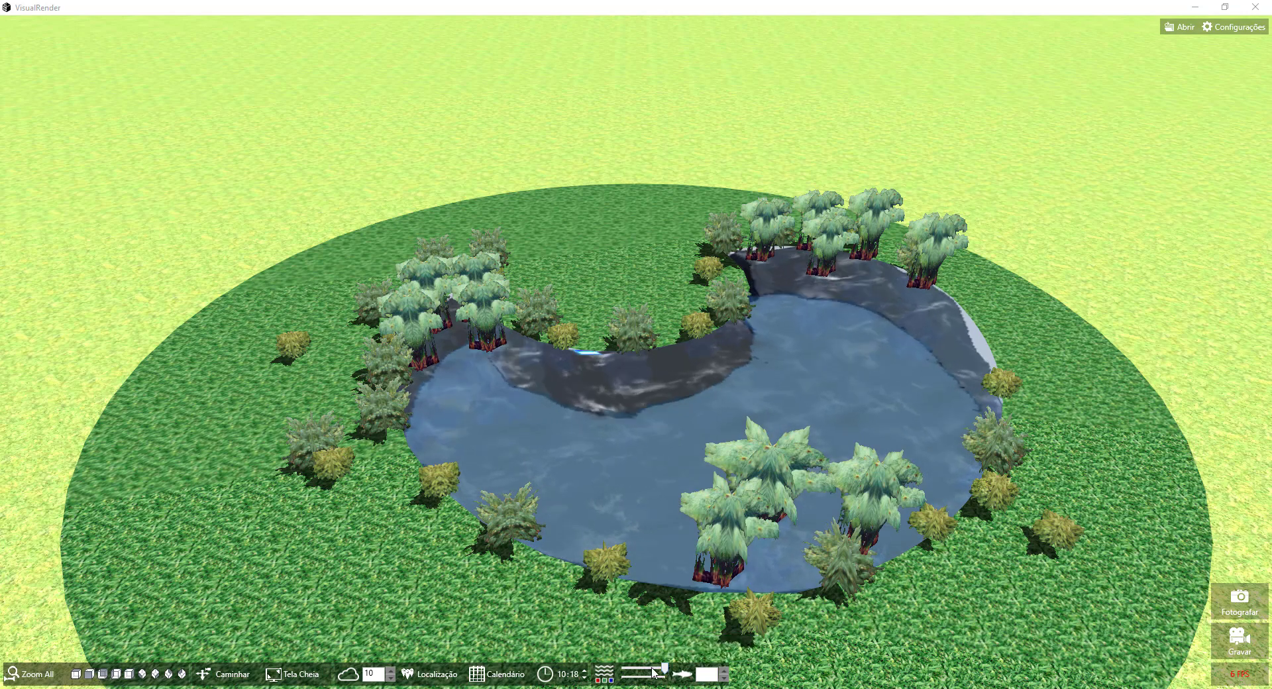
pyautogui.click(652, 669)
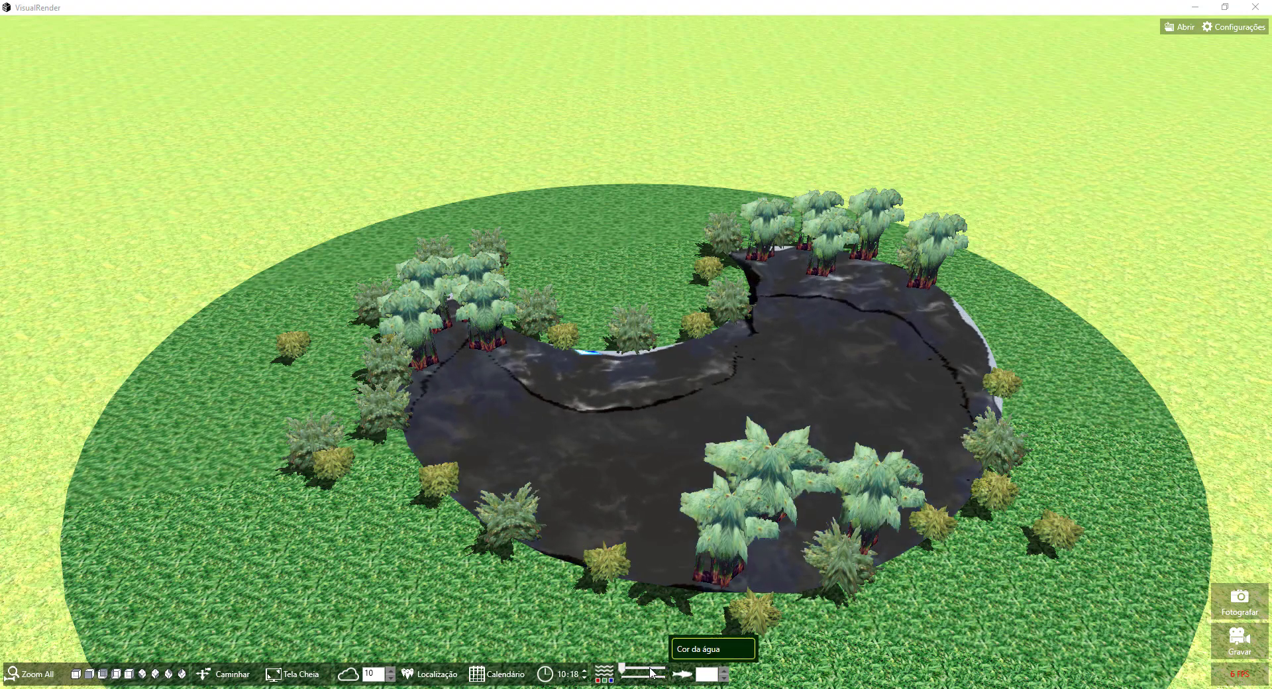
pyautogui.click(650, 668)
pyautogui.click(650, 668)
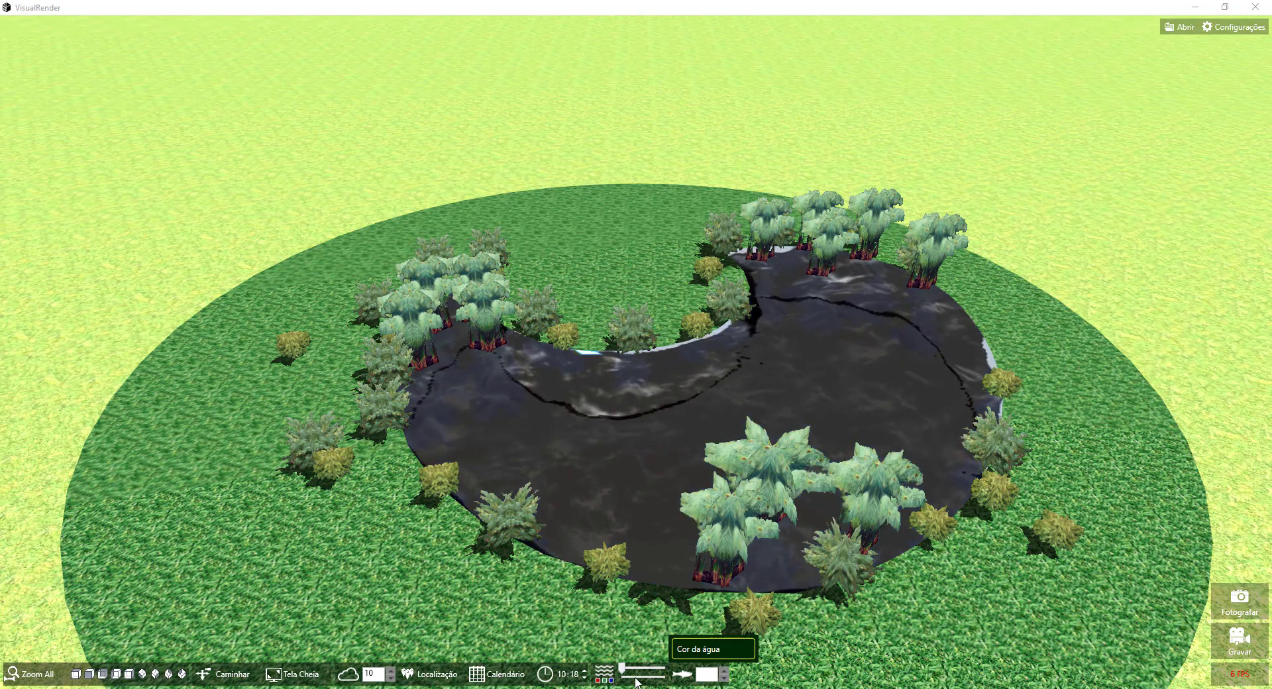
pyautogui.scroll(5, 657, 671)
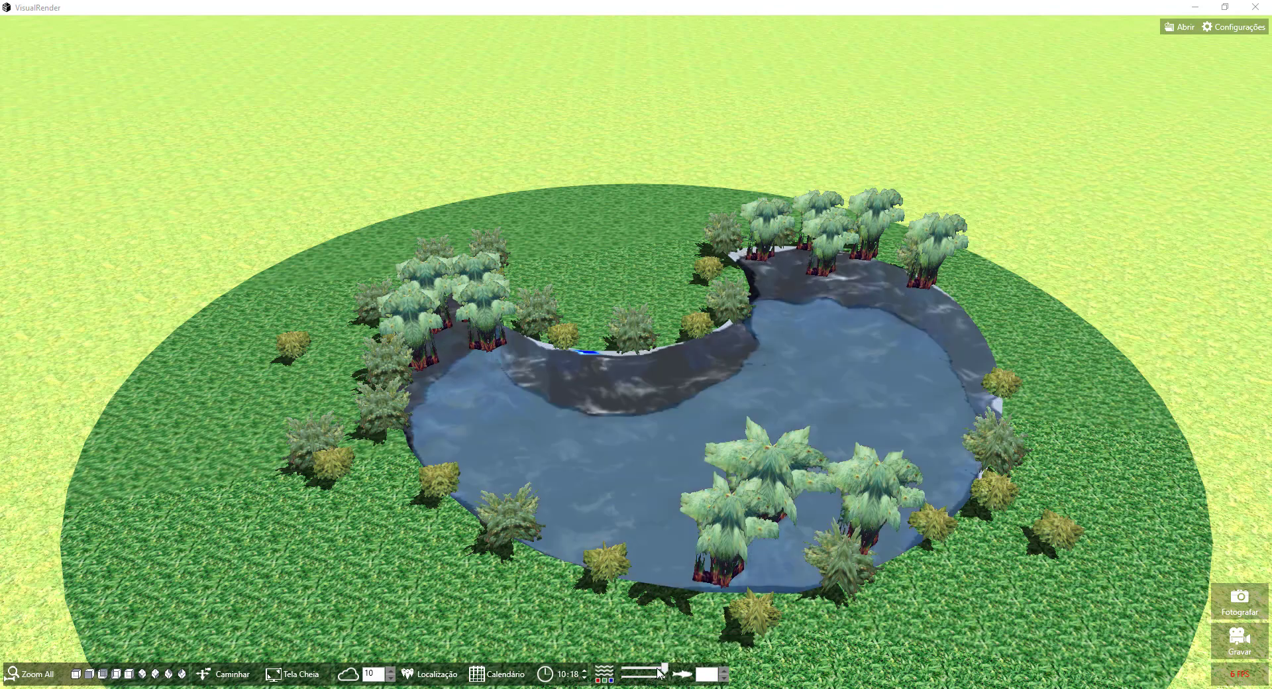
# Set the pond to 20 fish and switch to the AuE Irrigação magazine browser tab.
pyautogui.click(707, 671)
pyautogui.write('20')
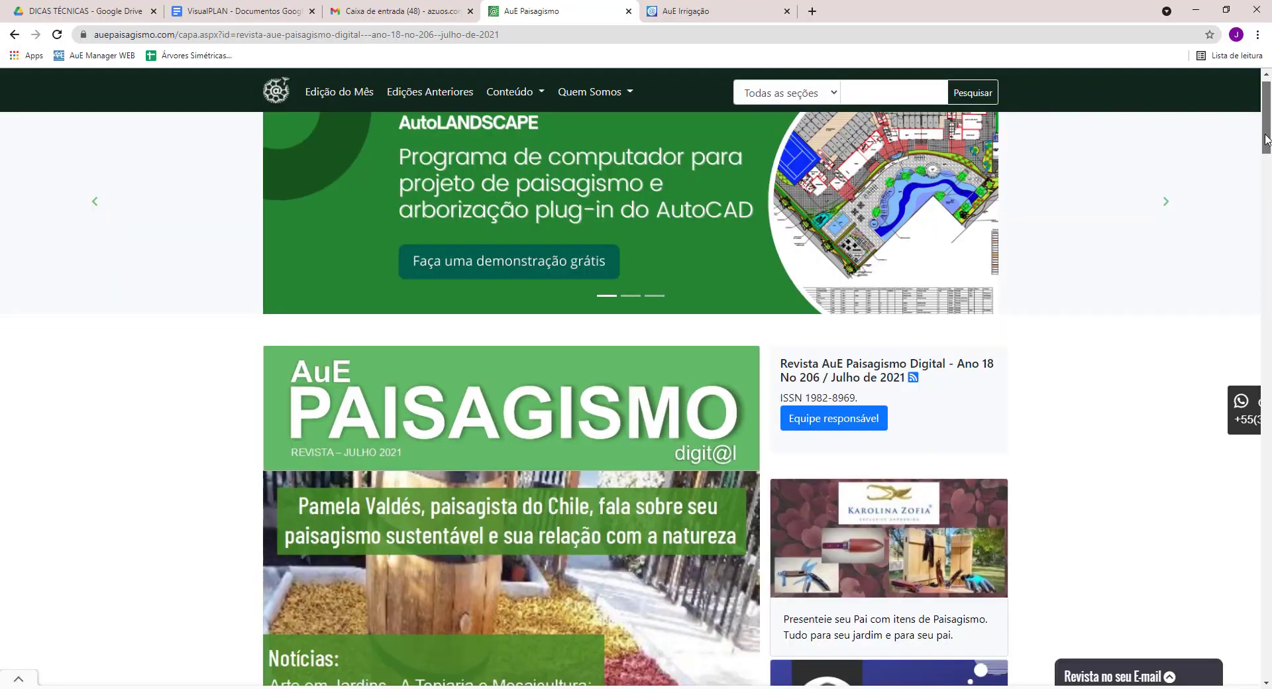
pyautogui.moveTo(1265, 139); pyautogui.dragTo(1266, 184)
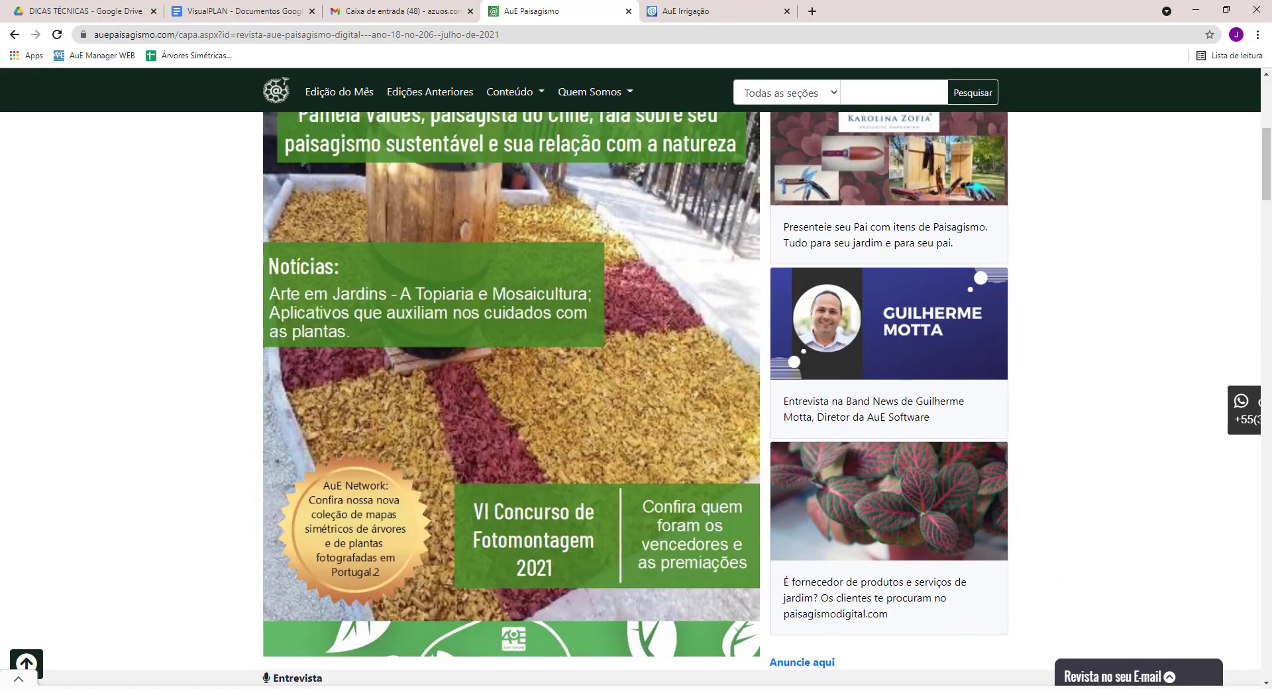
pyautogui.hotkey('ctrl', 'Tab')
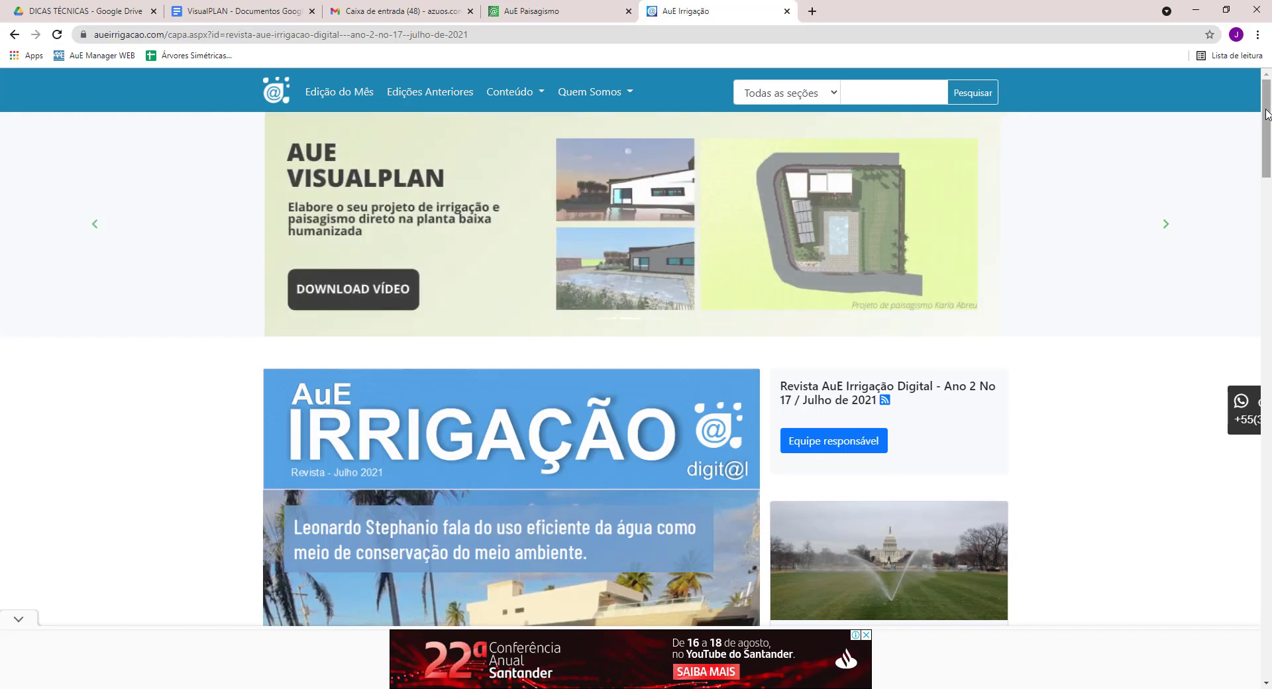